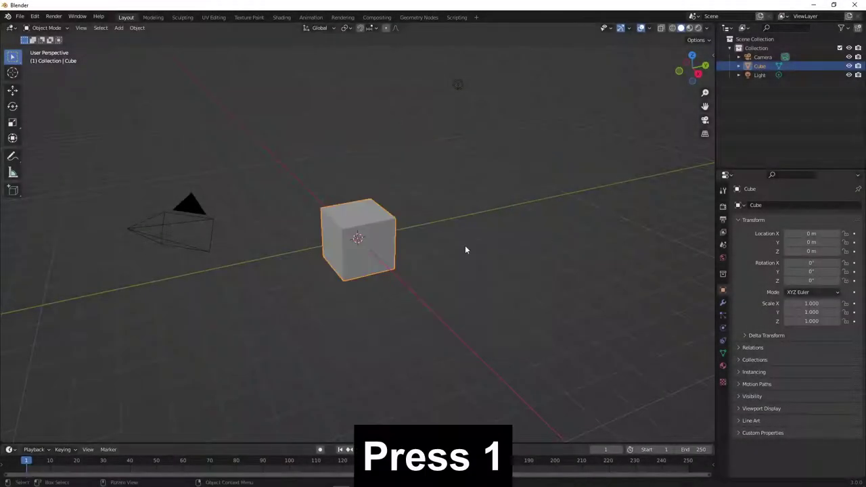
# Step: In front view, delete the default cube and add Bottle.jpg as a reference image
pyautogui.press('1')
pyautogui.press('x')
pyautogui.click(408, 244)
pyautogui.hotkey('shift', 'a')
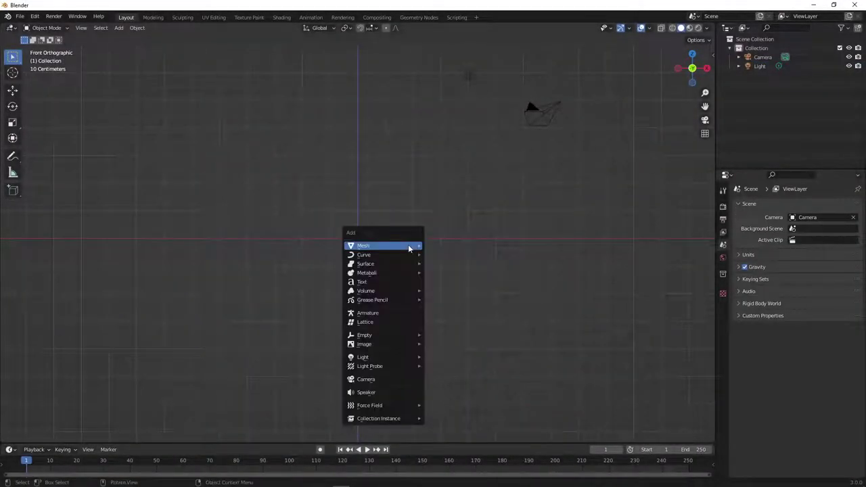
pyautogui.click(444, 346)
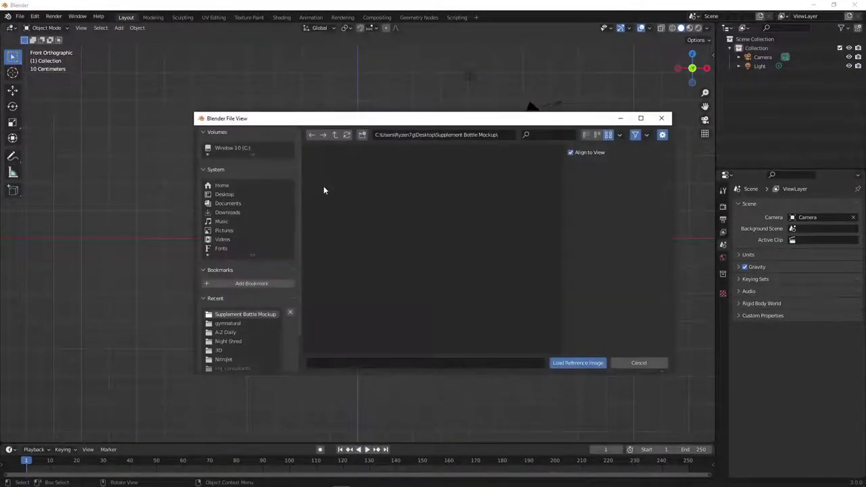
pyautogui.click(352, 177)
pyautogui.doubleClick(352, 177)
pyautogui.scroll(2, 425, 235)
pyautogui.scroll(2, 393, 254)
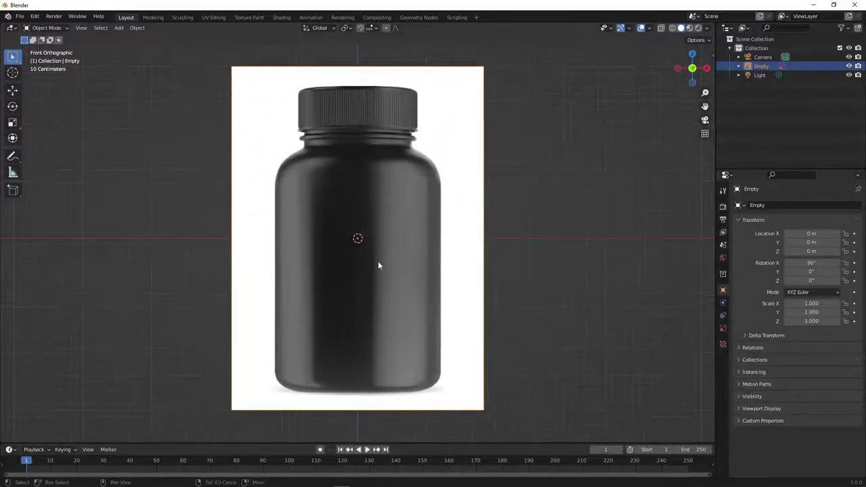
pyautogui.scroll(2, 389, 274)
pyautogui.scroll(-3, 400, 289)
# Step: Raise the reference image along Z to 2.2115 m so the bottle base sits on the ground
pyautogui.press('g')
pyautogui.press('z')
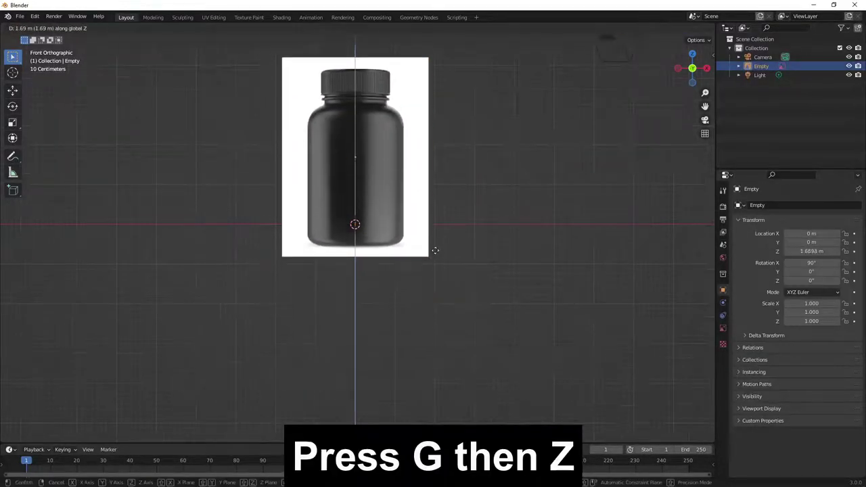
pyautogui.click(399, 215)
pyautogui.press('KP_Decimal')
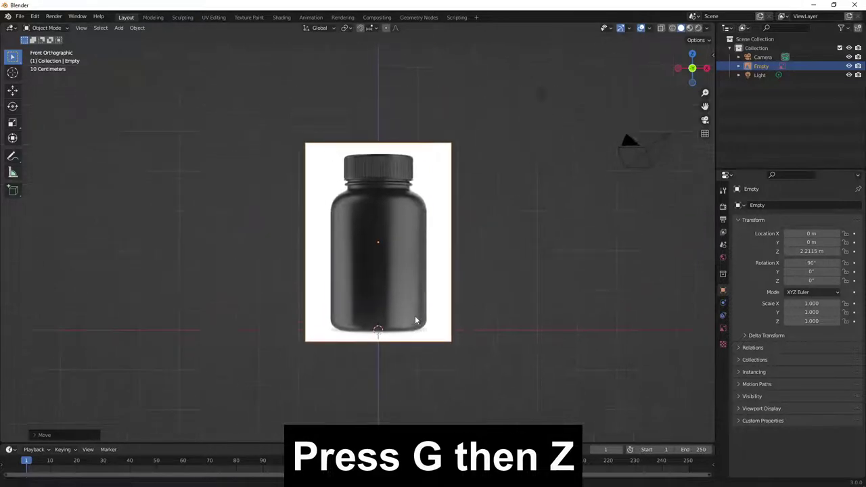
pyautogui.hotkey('shift', 'a')
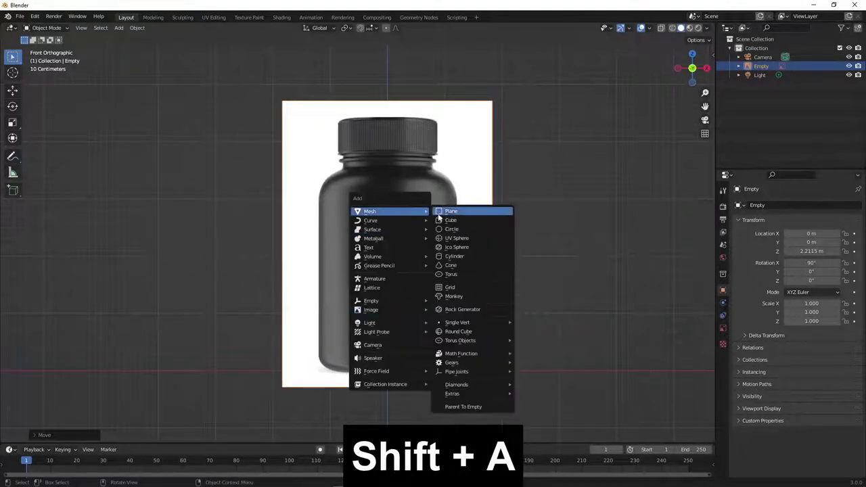
# Step: Add a circle mesh at the bottle's base, scale it to 1.2, and enter Edit Mode
pyautogui.click(457, 230)
pyautogui.scroll(2, 447, 324)
pyautogui.scroll(2, 429, 329)
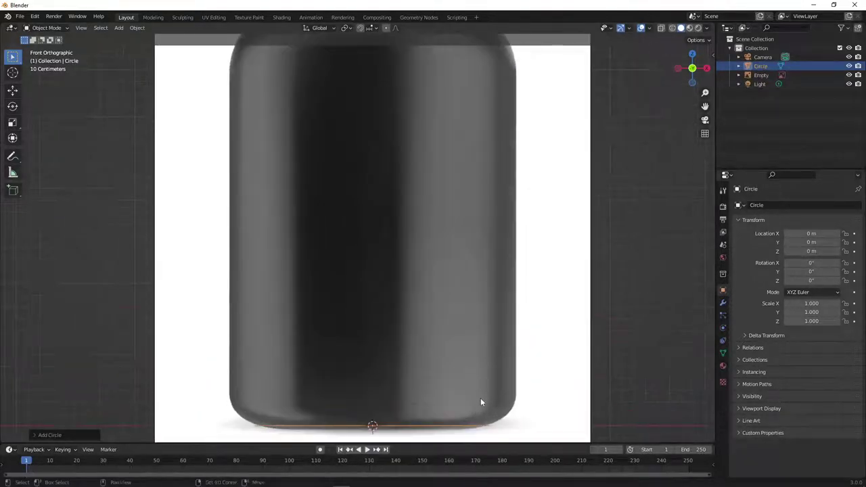
pyautogui.scroll(2, 483, 402)
pyautogui.scroll(1, 483, 345)
pyautogui.press('s')
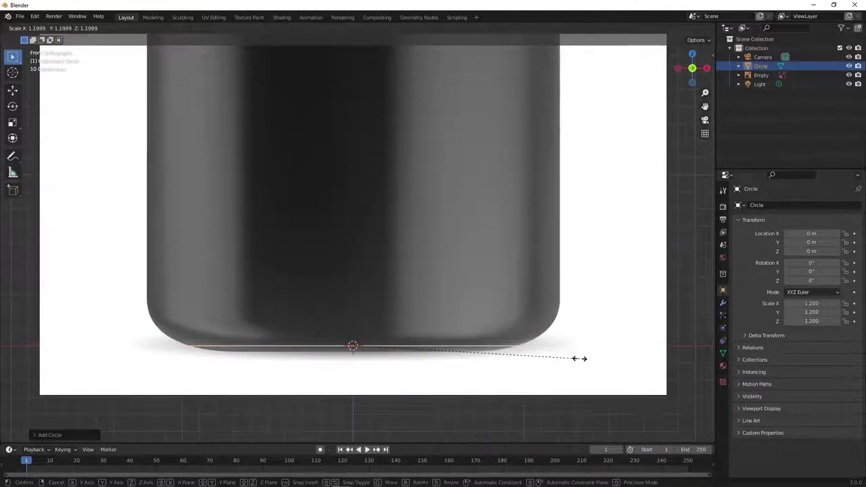
pyautogui.click(580, 358)
pyautogui.press('Tab')
pyautogui.scroll(-4, 491, 328)
pyautogui.keyDown('shift'); pyautogui.moveTo(491, 329); pyautogui.dragTo(490, 414, button='middle'); pyautogui.keyUp('shift')
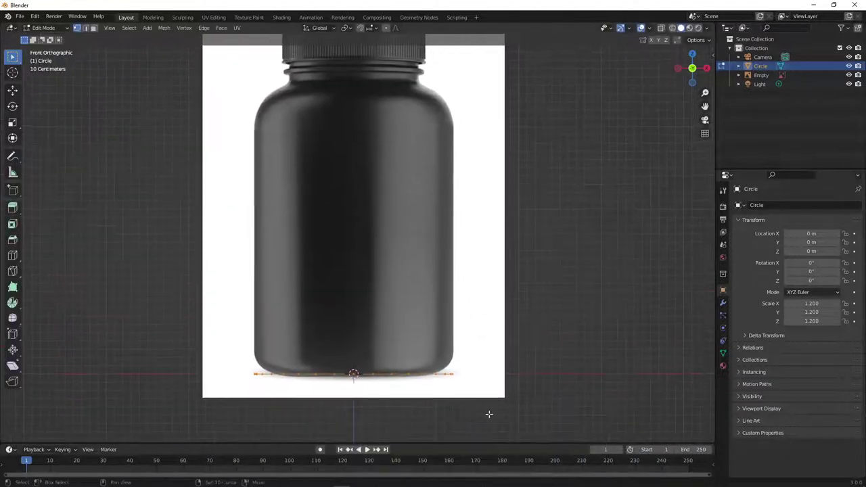
# Step: Extrude the circle straight up to the shoulder height and turn on X-ray
pyautogui.press('e')
pyautogui.press('z')
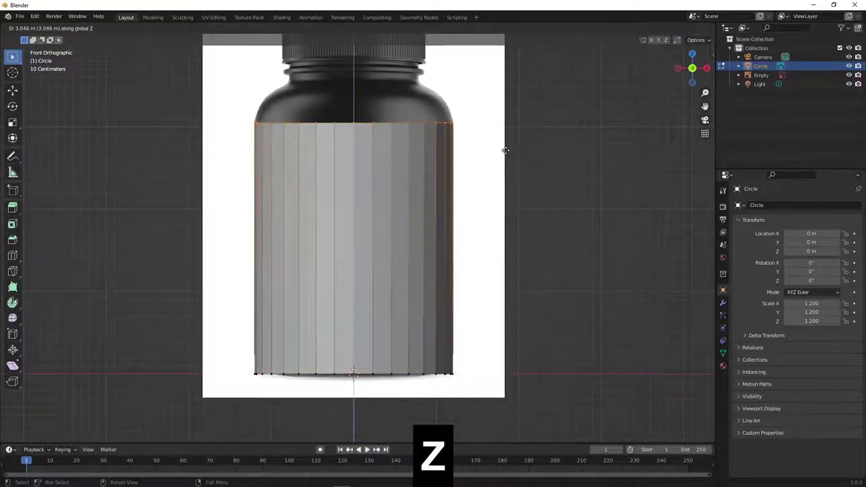
pyautogui.click(505, 149)
pyautogui.keyDown('shift'); pyautogui.moveTo(506, 145); pyautogui.dragTo(513, 186, button='middle'); pyautogui.keyUp('shift')
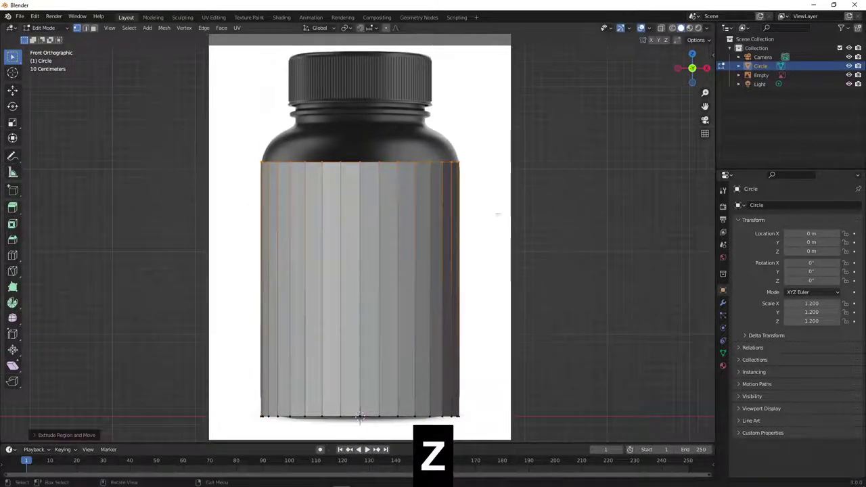
pyautogui.click(661, 27)
pyautogui.scroll(1, 396, 306)
pyautogui.scroll(2, 498, 257)
pyautogui.scroll(1, 595, 241)
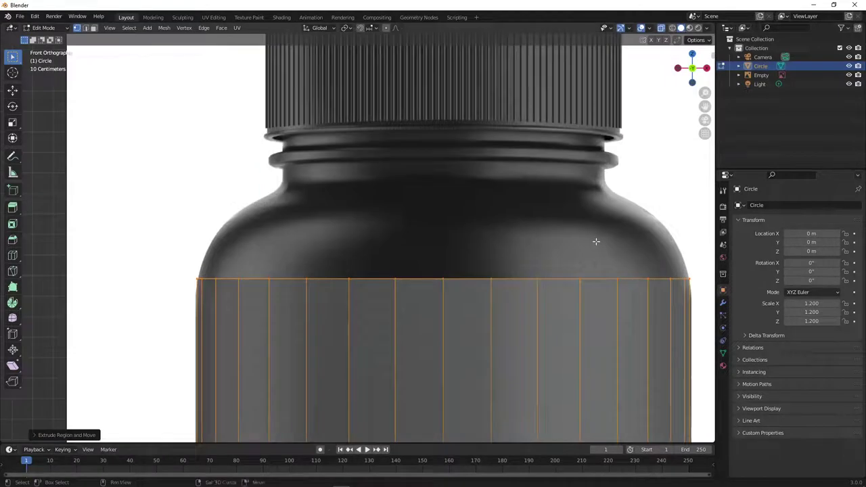
pyautogui.keyDown('shift'); pyautogui.moveTo(596, 241); pyautogui.dragTo(585, 246, button='middle'); pyautogui.keyUp('shift')
# Step: Extrude the shoulder, taper it inward to 0.651 scale, and raise a short neck
pyautogui.press('e')
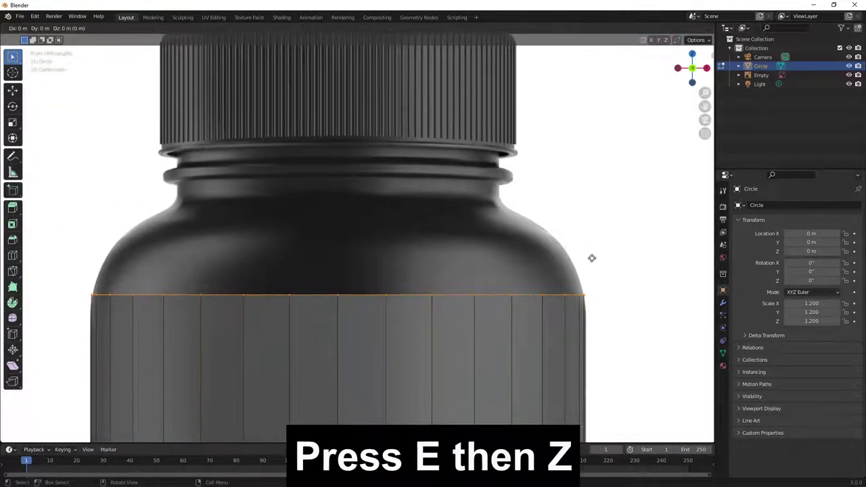
pyautogui.press('z')
pyautogui.click(603, 159)
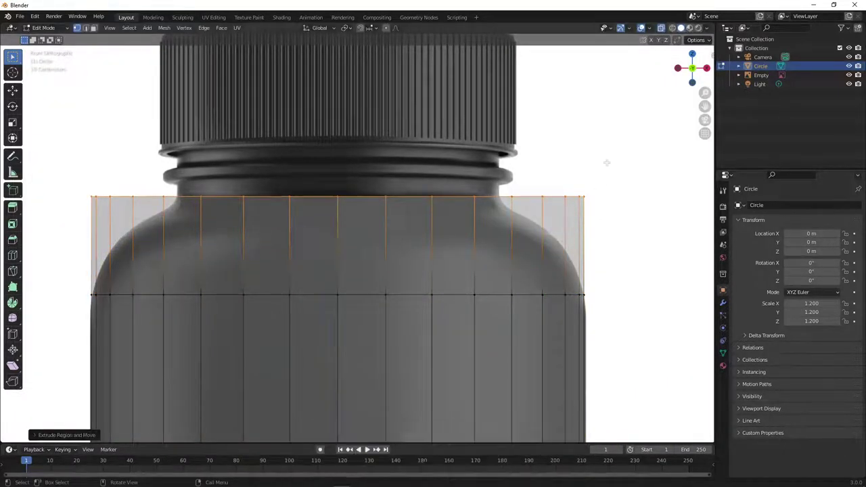
pyautogui.press('s')
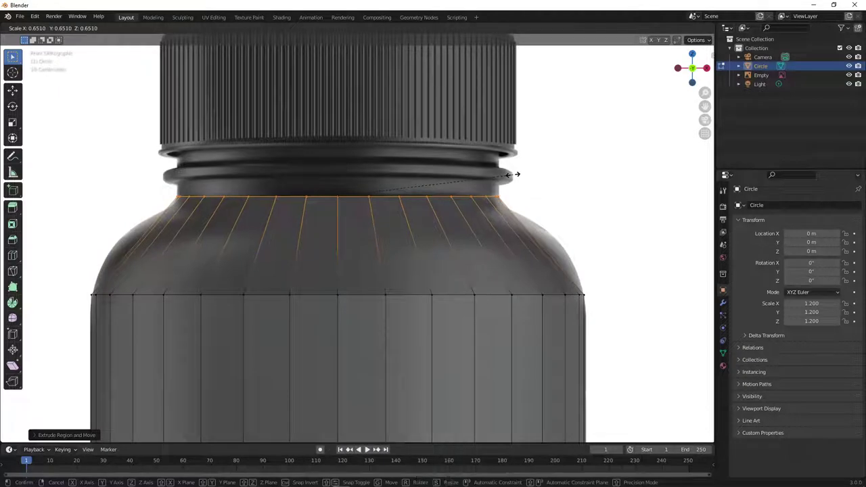
pyautogui.click(512, 175)
pyautogui.scroll(2, 541, 223)
pyautogui.press('z')
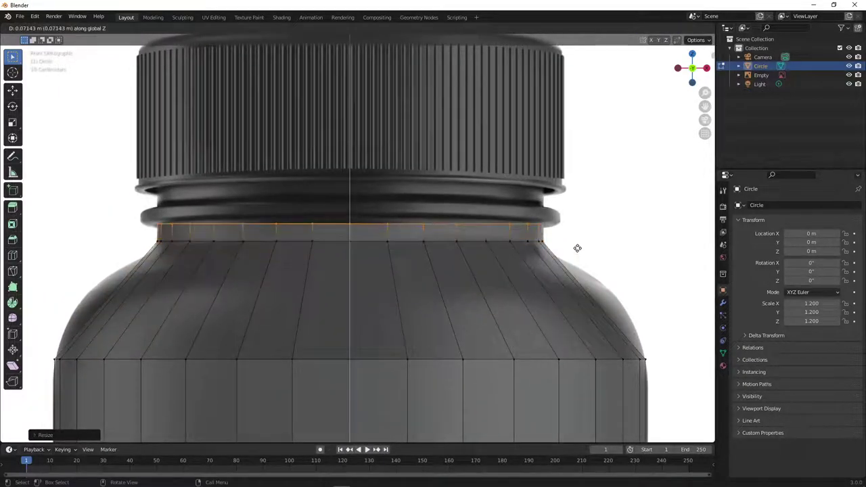
pyautogui.click(578, 244)
pyautogui.scroll(1, 575, 246)
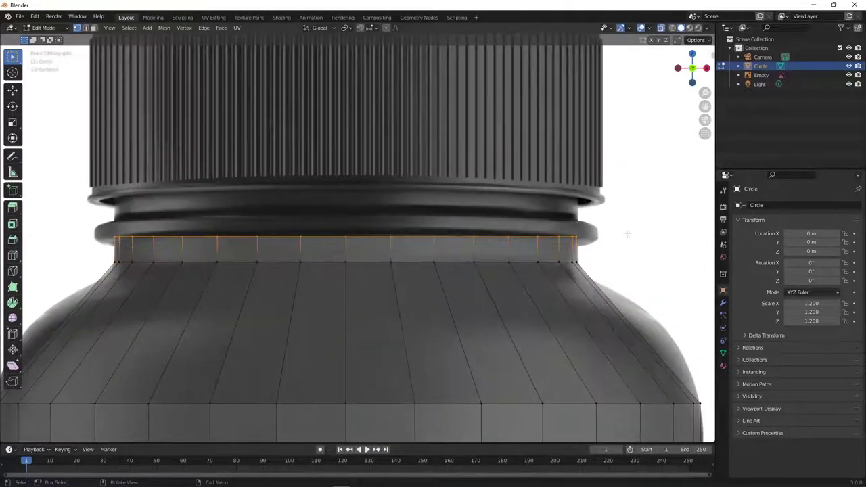
# Step: Extrude and widen a collar ring on the neck, then give it thickness
pyautogui.press('e')
pyautogui.press('s')
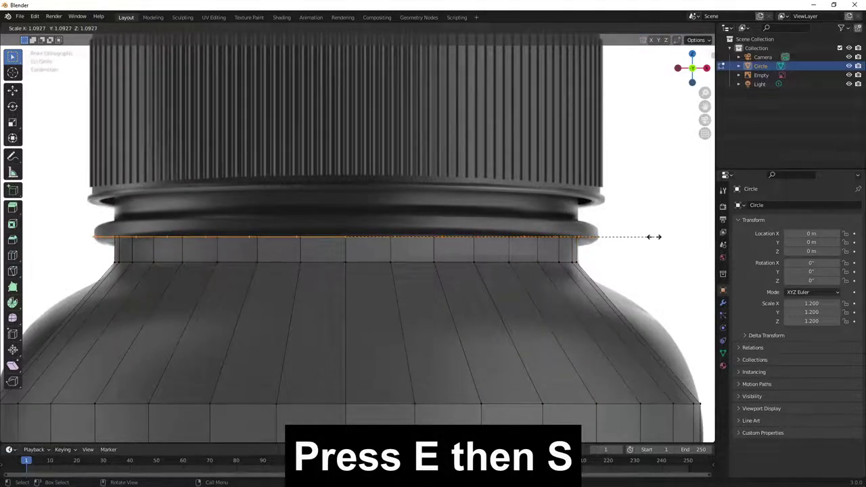
pyautogui.click(653, 236)
pyautogui.press('e')
pyautogui.press('z')
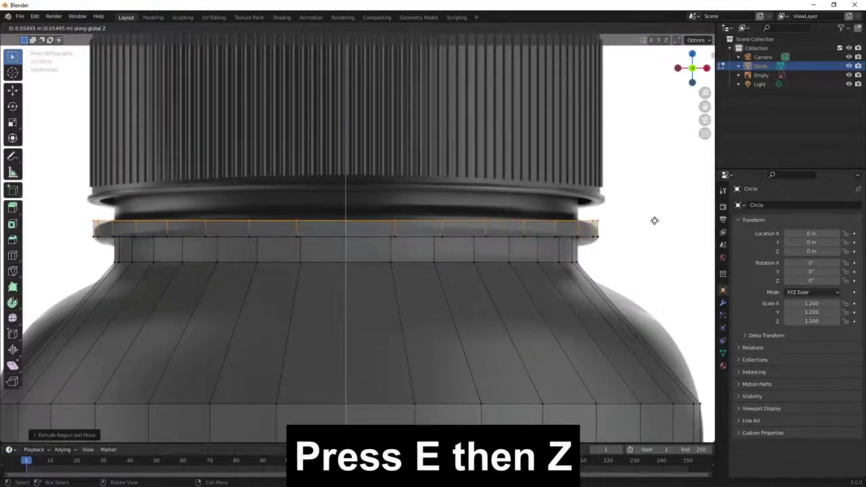
pyautogui.click(655, 221)
# Step: Step the loop back inward, extrude the thread section up to the cap, and select the band below it
pyautogui.press('e')
pyautogui.press('s')
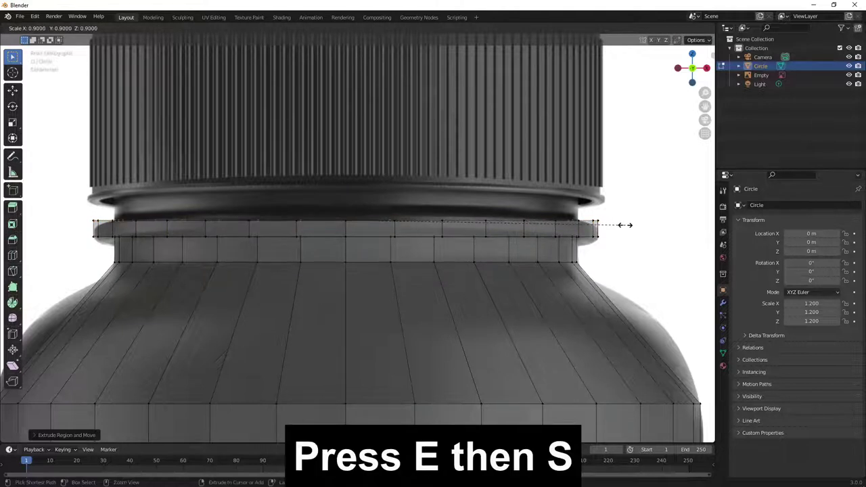
pyautogui.click(623, 225)
pyautogui.press('e')
pyautogui.press('z')
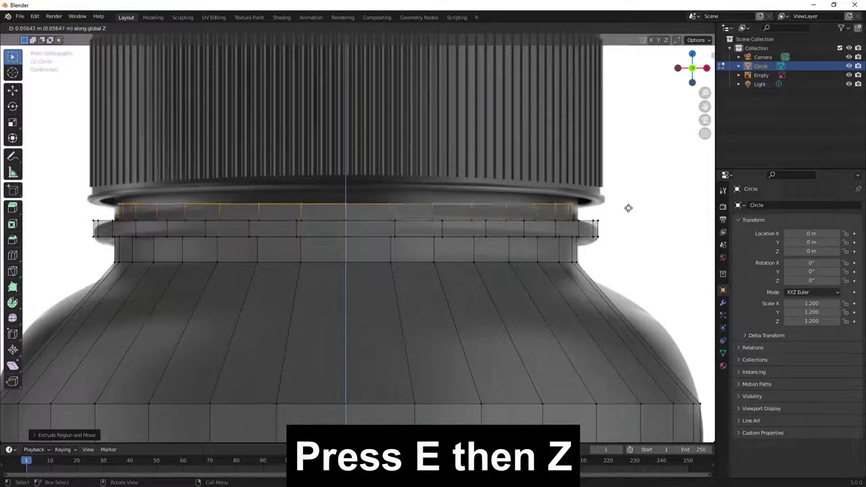
pyautogui.click(629, 200)
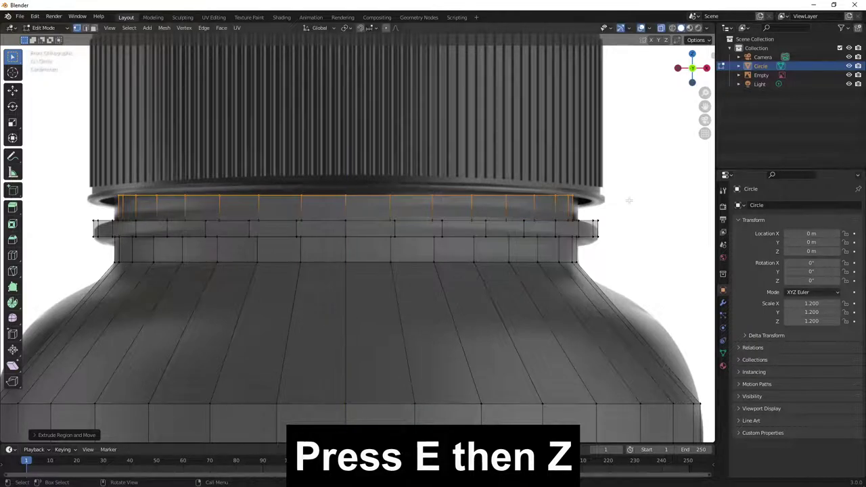
pyautogui.moveTo(593, 230)
pyautogui.mouseDown(button='middle')
pyautogui.moveTo(582, 262)
pyautogui.moveTo(614, 261)
pyautogui.mouseUp(button='middle')
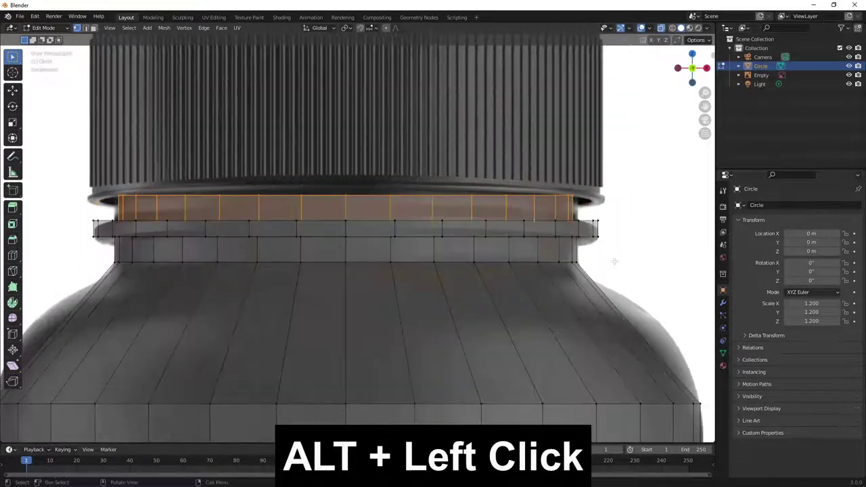
# Step: Enlarge the thread band to 1.0249, return to Object Mode, and turn X-ray off
pyautogui.press('s')
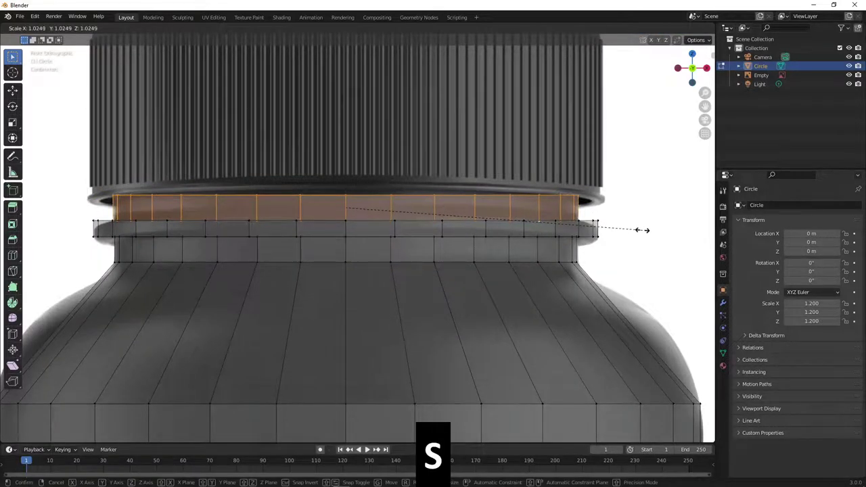
pyautogui.click(642, 230)
pyautogui.press('Tab')
pyautogui.scroll(-3, 613, 215)
pyautogui.scroll(-3, 615, 216)
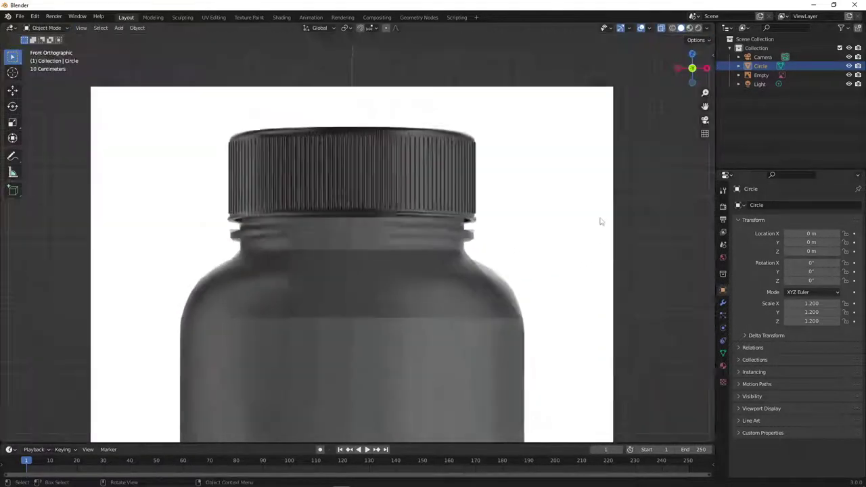
pyautogui.scroll(-3, 596, 210)
pyautogui.click(665, 30)
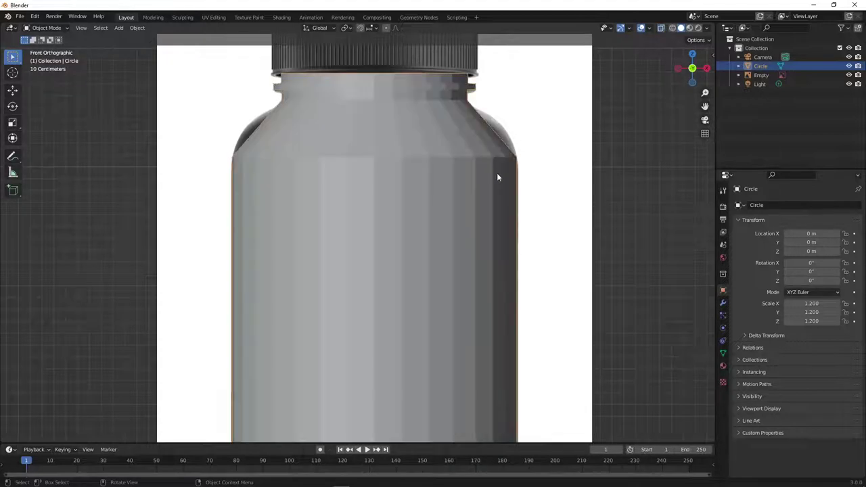
pyautogui.scroll(-3, 474, 203)
# Step: Apply Shade Smooth to the bottle and turn X-ray back on
pyautogui.rightClick(433, 210)
pyautogui.click(433, 209)
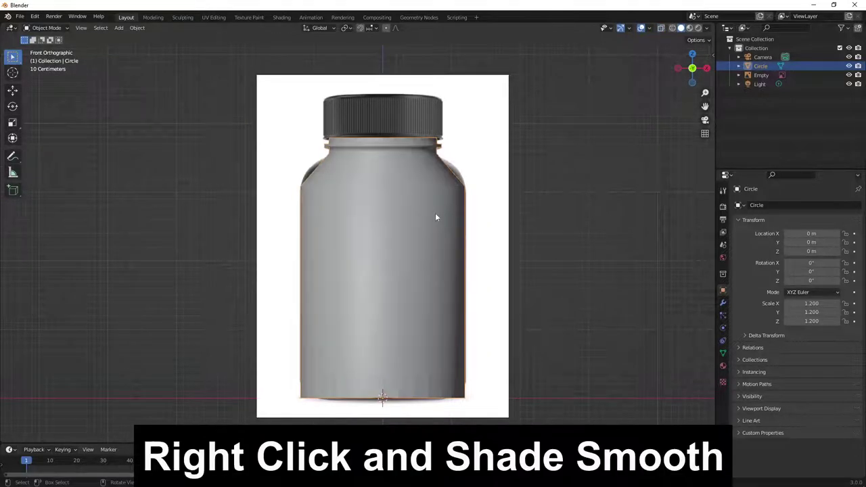
pyautogui.press('Tab')
pyautogui.press('Tab')
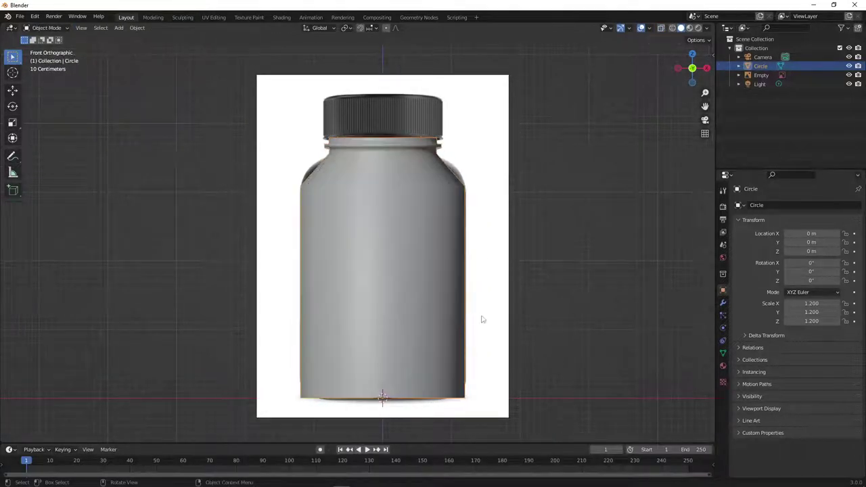
pyautogui.click(673, 29)
pyautogui.press('Tab')
# Step: Select the bottom edge loop and extrude a first inner ring for the base
pyautogui.keyDown('alt'); pyautogui.moveTo(454, 343); pyautogui.dragTo(477, 339); pyautogui.keyUp('alt')
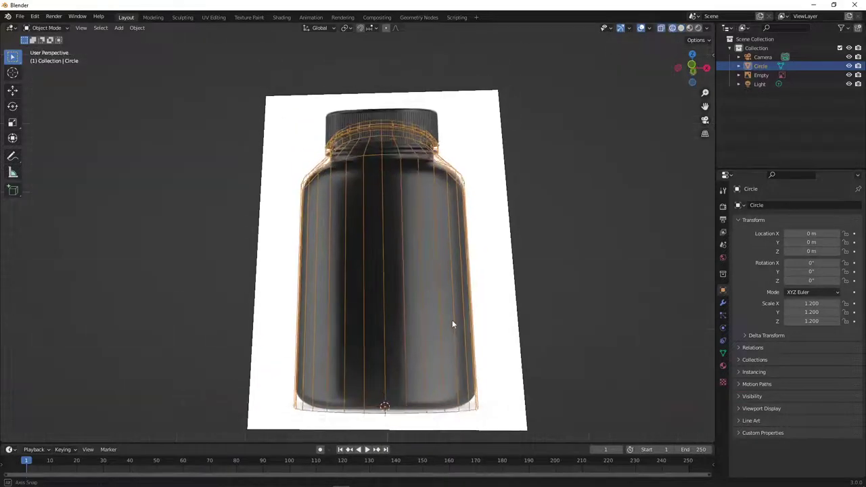
pyautogui.keyDown('alt'); pyautogui.click(482, 336); pyautogui.keyUp('alt')
pyautogui.moveTo(482, 337); pyautogui.dragTo(534, 253, button='middle')
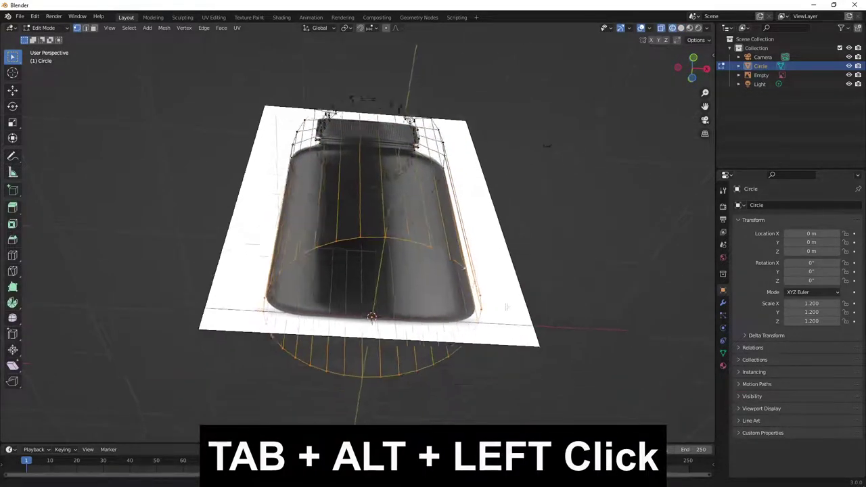
pyautogui.press('e')
pyautogui.press('s')
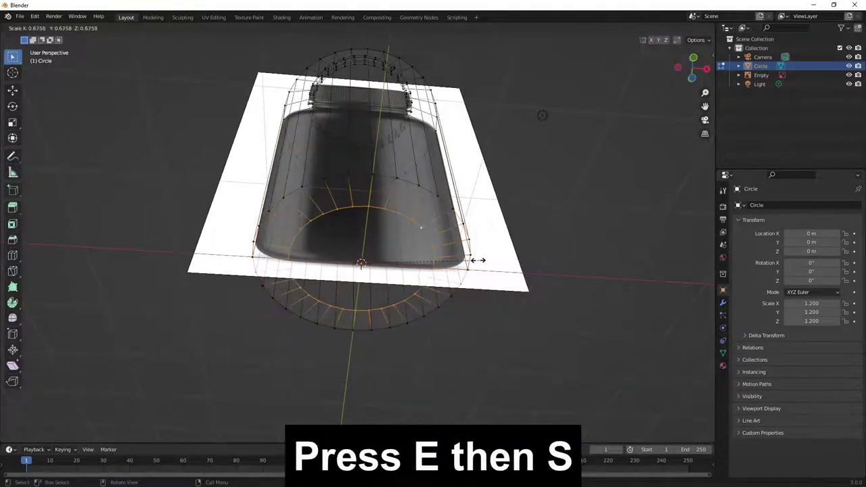
pyautogui.click(472, 260)
# Step: Extrude a final ring and scale it to 0 so the base closes at a centre point
pyautogui.press('e')
pyautogui.press('s')
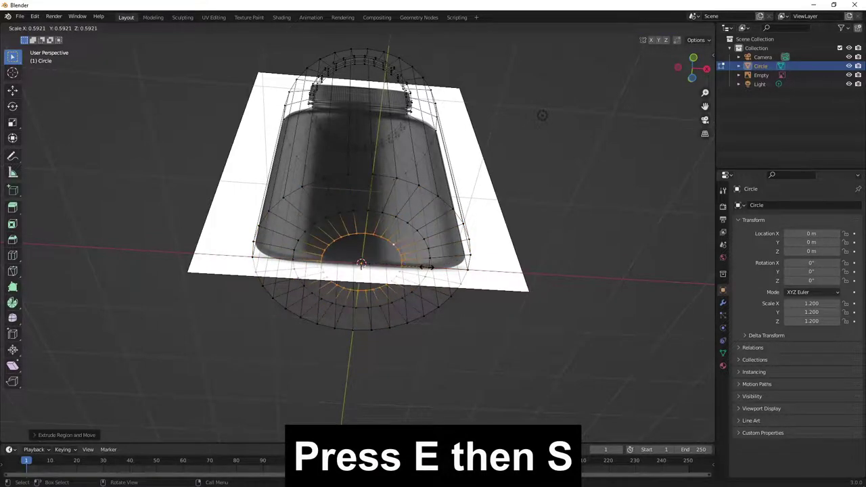
pyautogui.press('0')
pyautogui.click(426, 267)
pyautogui.press('Tab')
pyautogui.moveTo(426, 267); pyautogui.dragTo(454, 293, button='middle')
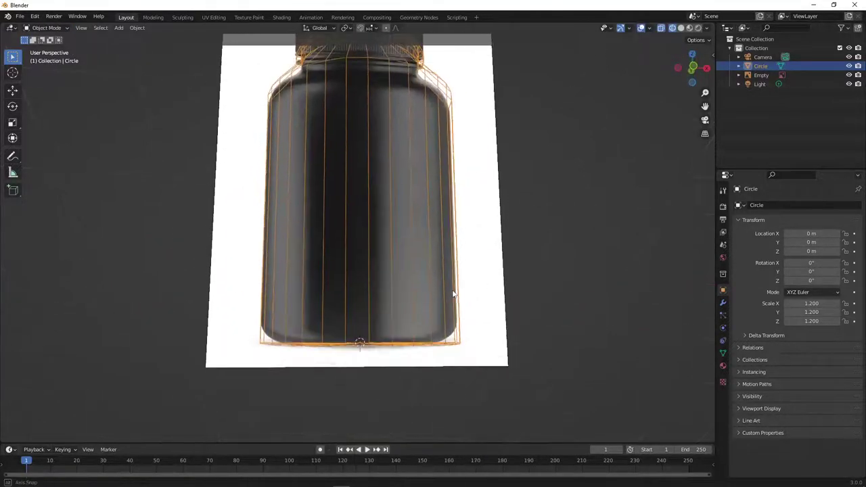
pyautogui.scroll(-4, 456, 291)
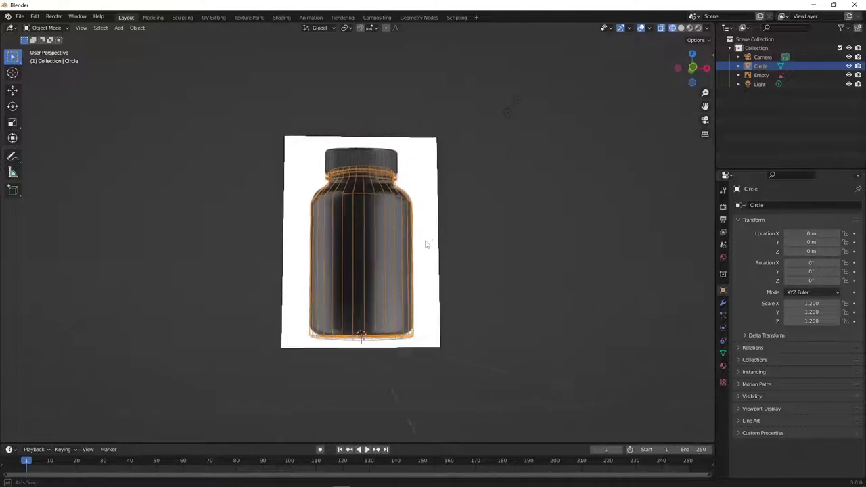
# Step: Add a loop cut across the shoulder and scale it to follow the reference outline
pyautogui.press('1')
pyautogui.scroll(2, 433, 217)
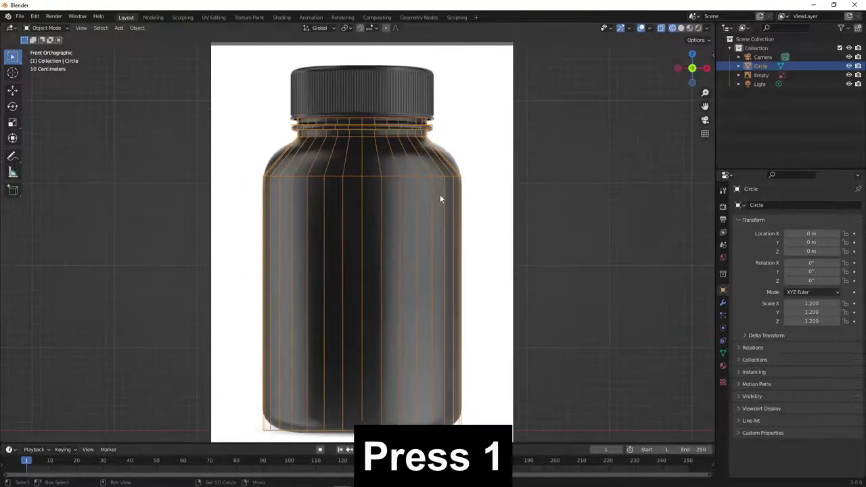
pyautogui.scroll(2, 419, 190)
pyautogui.keyDown('shift'); pyautogui.moveTo(402, 186); pyautogui.dragTo(452, 239, button='middle'); pyautogui.keyUp('shift')
pyautogui.scroll(2, 451, 239)
pyautogui.scroll(1, 457, 217)
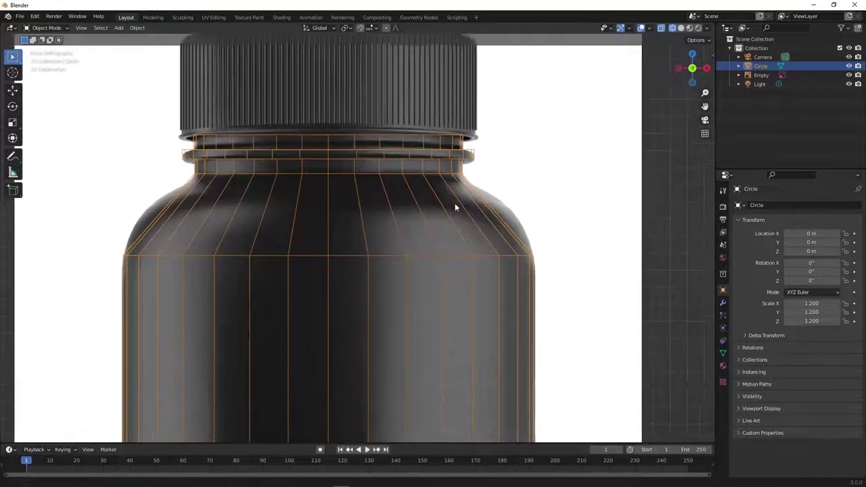
pyautogui.press('Tab')
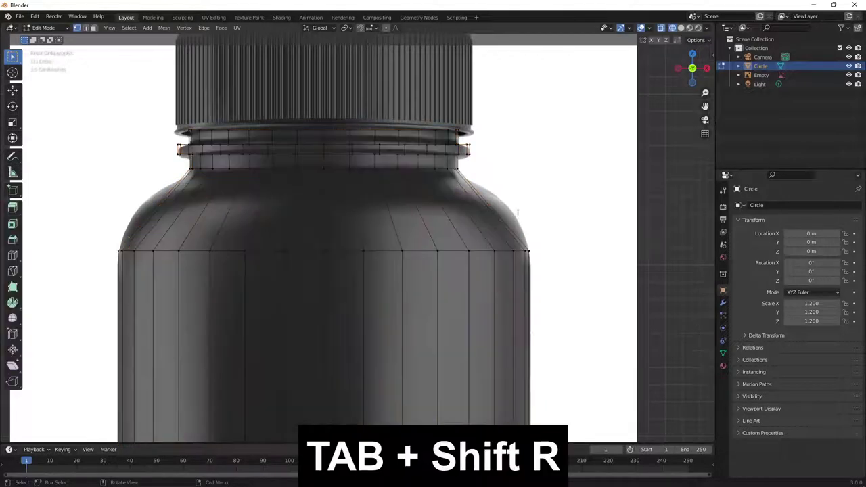
pyautogui.click(501, 203)
pyautogui.rightClick(514, 207)
pyautogui.press('s')
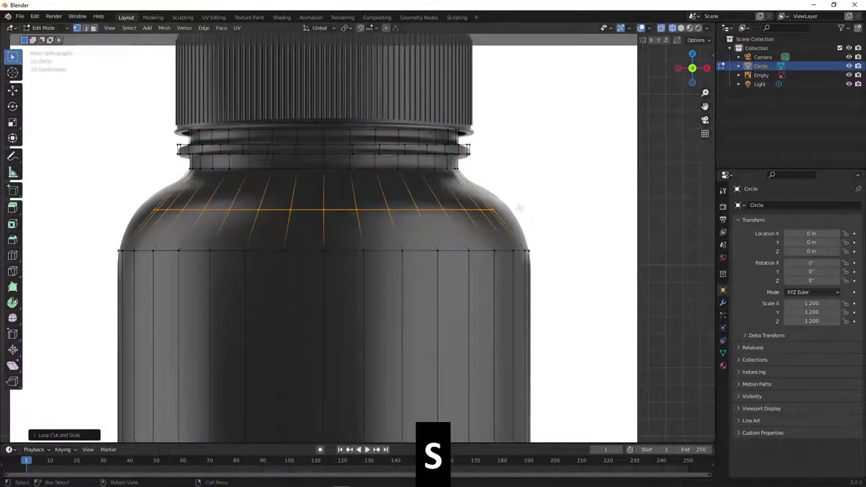
pyautogui.click(539, 206)
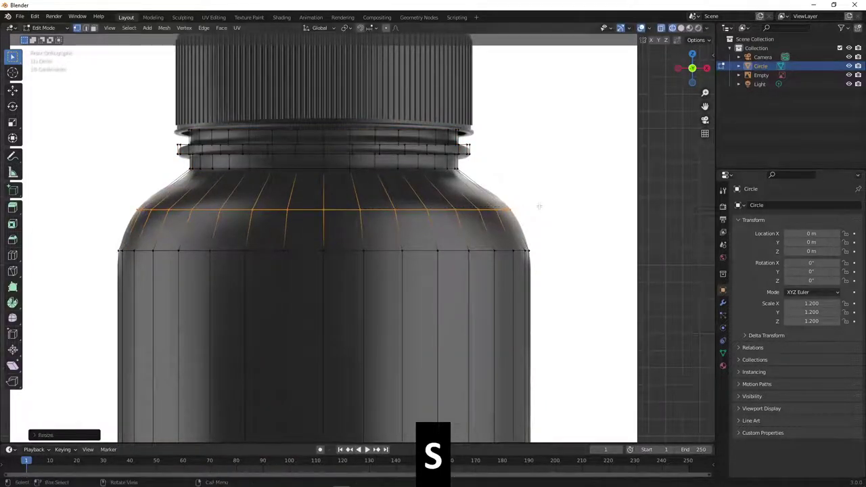
# Step: Add a second, higher shoulder loop sized to the outline, then return to Object Mode
pyautogui.hotkey('shift', 'r')
pyautogui.press('s')
pyautogui.click(495, 184)
pyautogui.scroll(2, 515, 196)
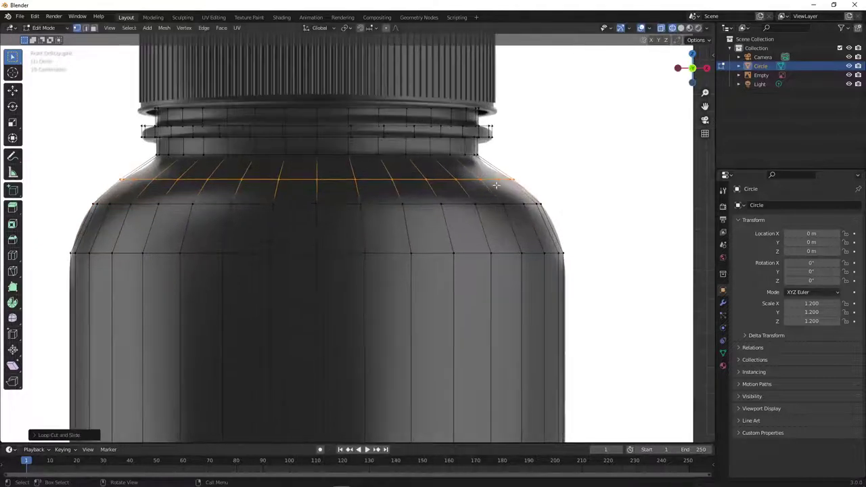
pyautogui.press('Tab')
pyautogui.scroll(-5, 577, 234)
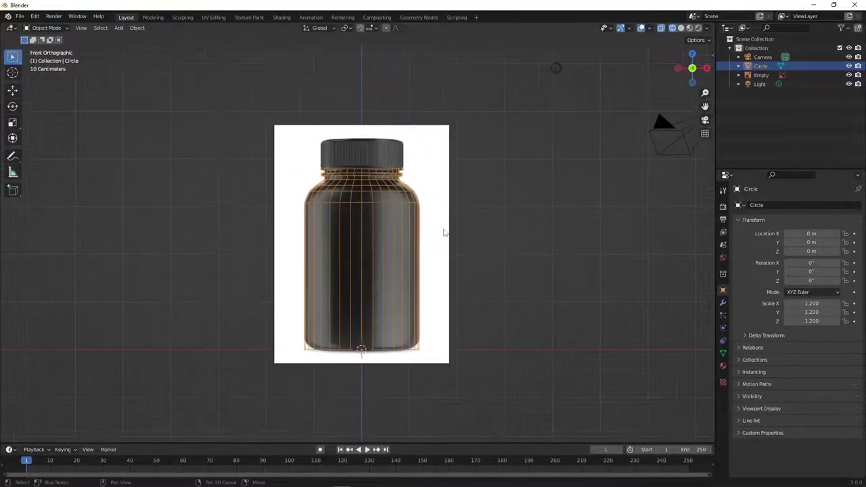
pyautogui.scroll(1, 441, 228)
# Step: Switch the viewport to Solid shading and apply Shade Smooth to the bottle
pyautogui.press('Tab')
pyautogui.press('Tab')
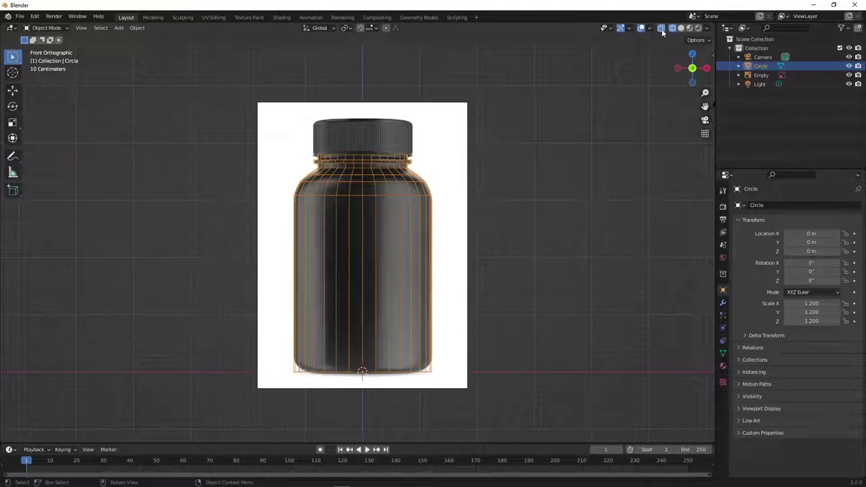
pyautogui.click(680, 28)
pyautogui.click(661, 28)
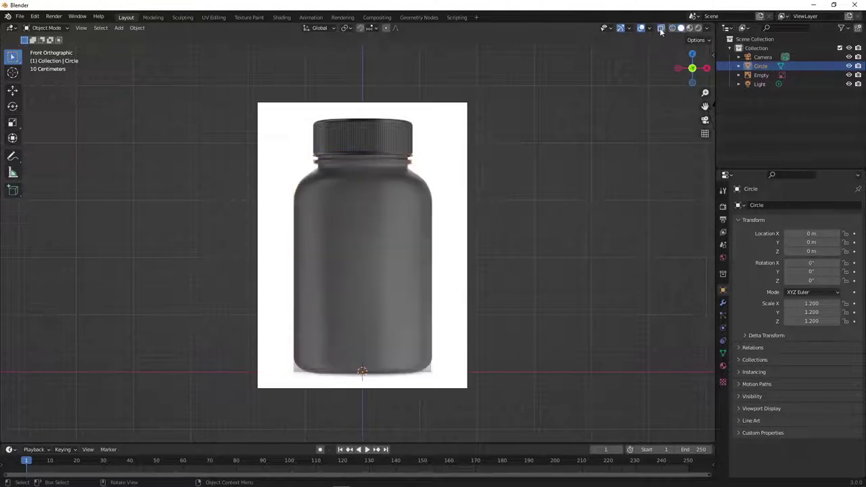
pyautogui.click(661, 28)
pyautogui.keyDown('shift'); pyautogui.moveTo(442, 203); pyautogui.dragTo(472, 208, button='middle'); pyautogui.keyUp('shift')
pyautogui.rightClick(433, 203)
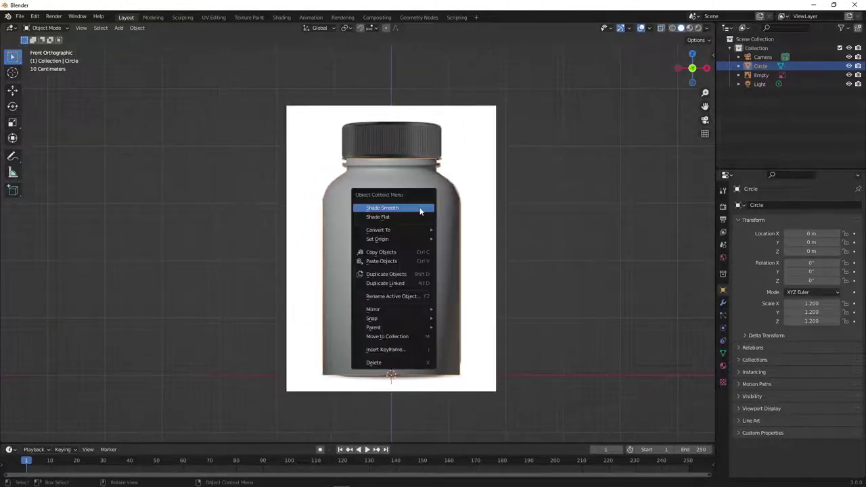
pyautogui.press('Escape')
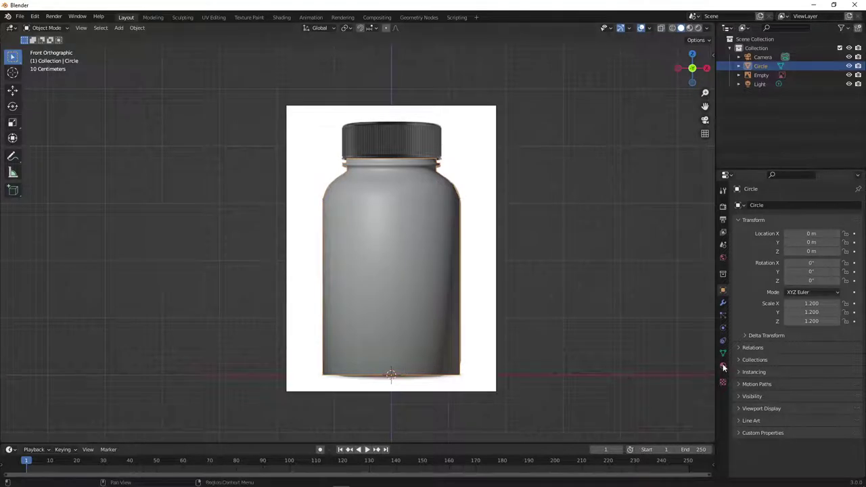
# Step: Enable Auto Smooth at 30° in the bottle mesh's Normals settings
pyautogui.click(722, 353)
pyautogui.click(752, 380)
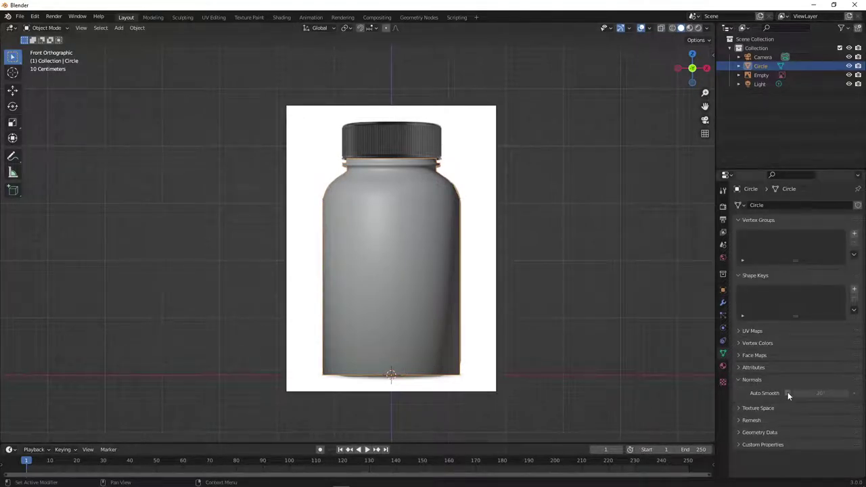
pyautogui.click(787, 393)
pyautogui.moveTo(481, 345)
pyautogui.keyDown('shift'); pyautogui.mouseDown(button='middle')
pyautogui.moveTo(474, 332)
pyautogui.moveTo(448, 339)
pyautogui.mouseUp(button='middle'); pyautogui.keyUp('shift')
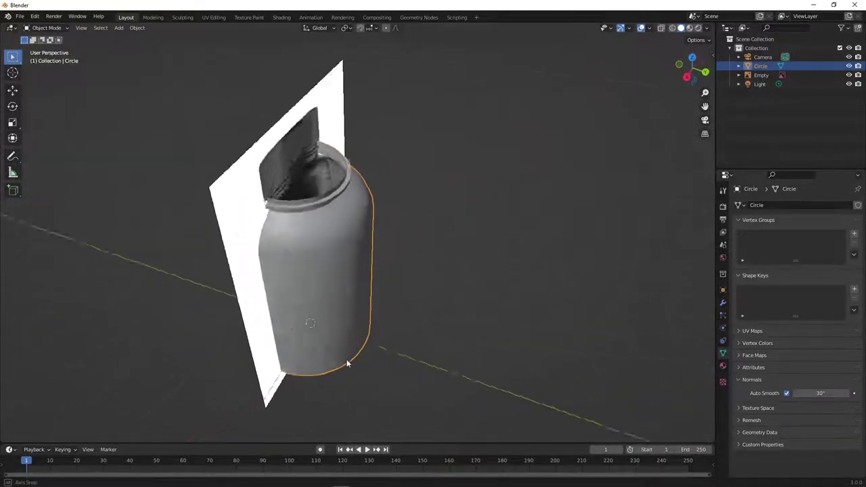
# Step: Slide the reference image left along X beside the bottle, then reselect the bottle for editing
pyautogui.press('1')
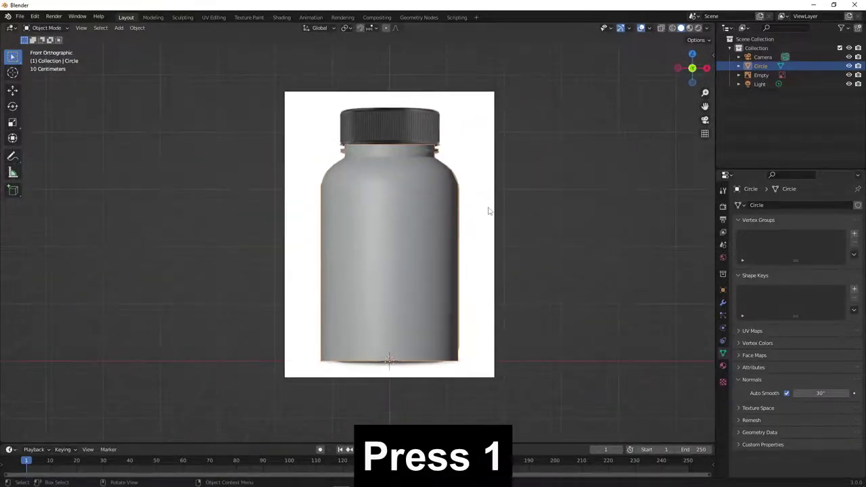
pyautogui.click(489, 211)
pyautogui.press('g')
pyautogui.press('x')
pyautogui.click(332, 226)
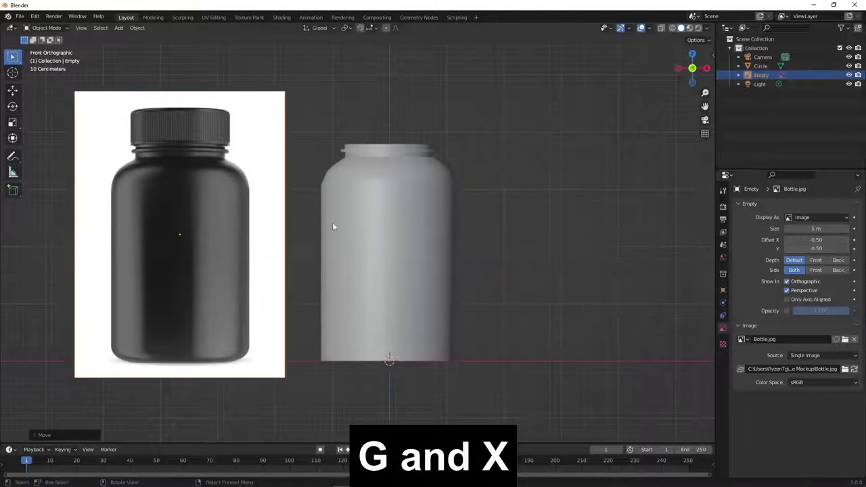
pyautogui.click(452, 302)
pyautogui.press('Tab')
pyautogui.scroll(1, 482, 372)
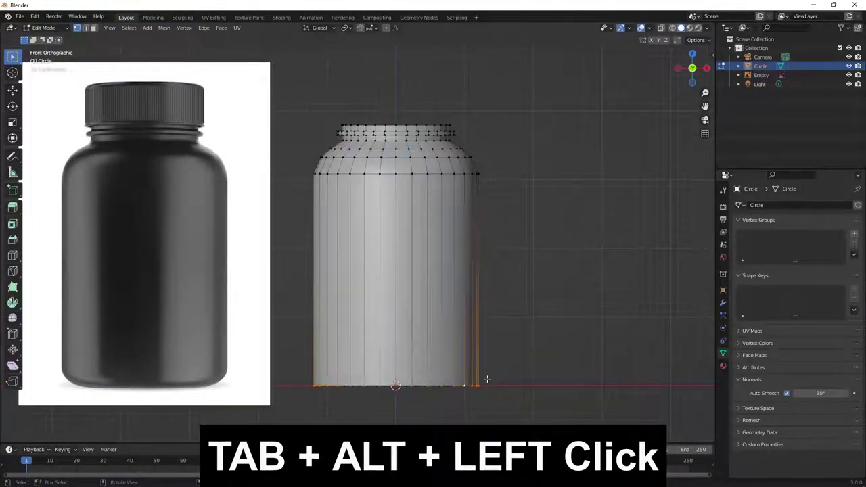
# Step: Bevel the bottle's bottom edge loop with several segments into a rounded base, then exit Edit Mode
pyautogui.moveTo(491, 378)
pyautogui.mouseDown(button='middle')
pyautogui.moveTo(491, 344)
pyautogui.moveTo(478, 325)
pyautogui.mouseUp(button='middle')
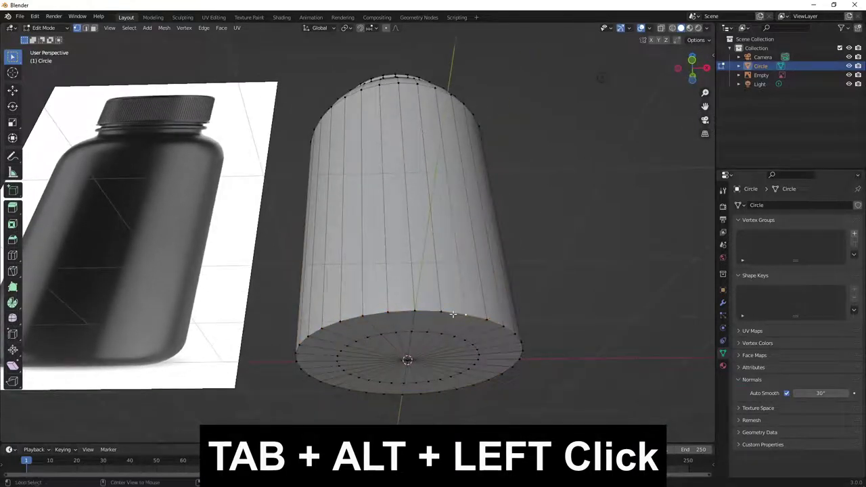
pyautogui.press('1')
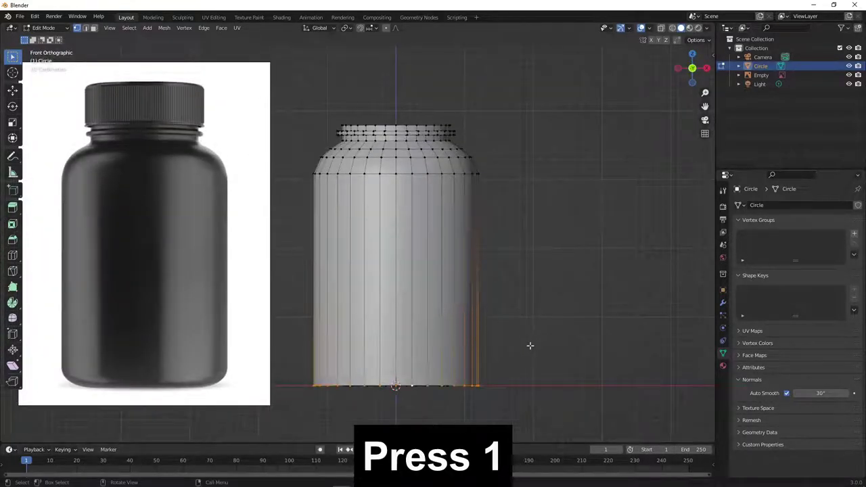
pyautogui.hotkey('ctrl', 'b')
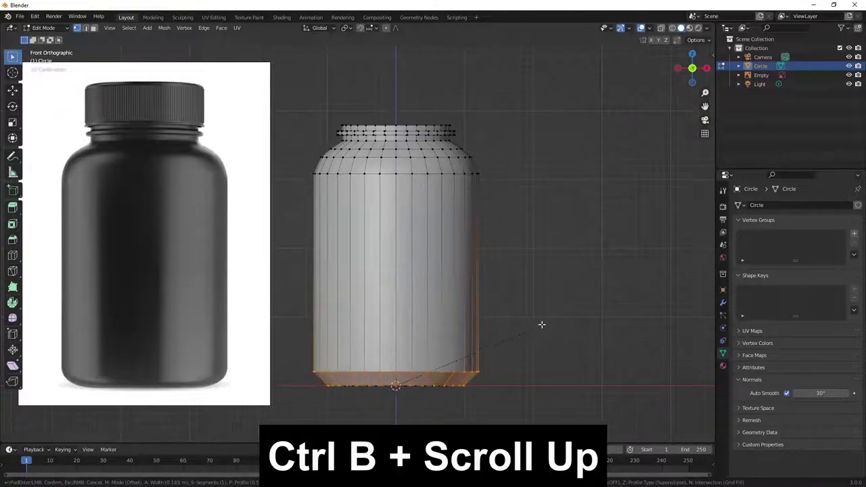
pyautogui.scroll(3, 546, 320)
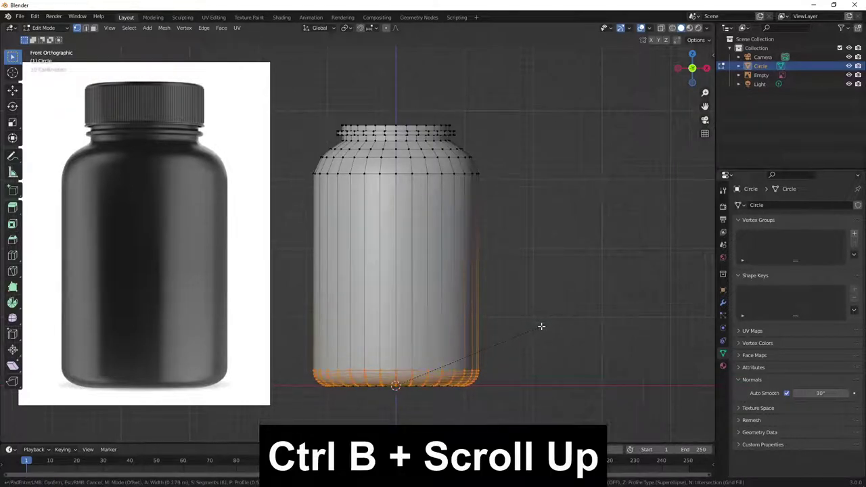
pyautogui.click(545, 325)
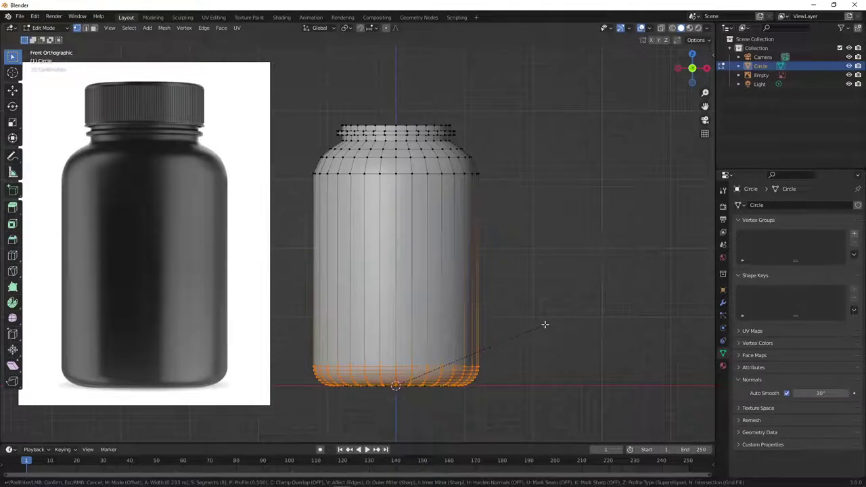
pyautogui.moveTo(513, 350); pyautogui.dragTo(484, 319, button='middle')
pyautogui.press('Tab')
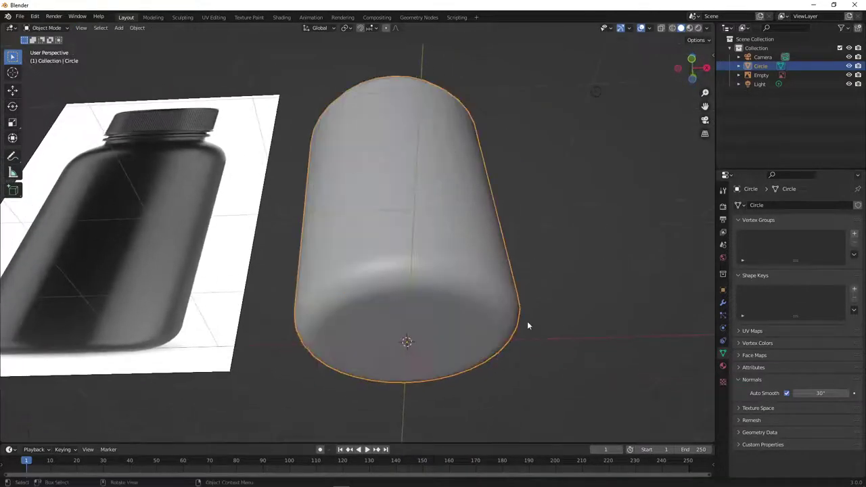
# Step: Reframe the front view and add a level-3 Subdivision Surface modifier to the bottle
pyautogui.press('1')
pyautogui.scroll(-1, 420, 299)
pyautogui.keyDown('shift'); pyautogui.moveTo(419, 294); pyautogui.dragTo(439, 318, button='middle'); pyautogui.keyUp('shift')
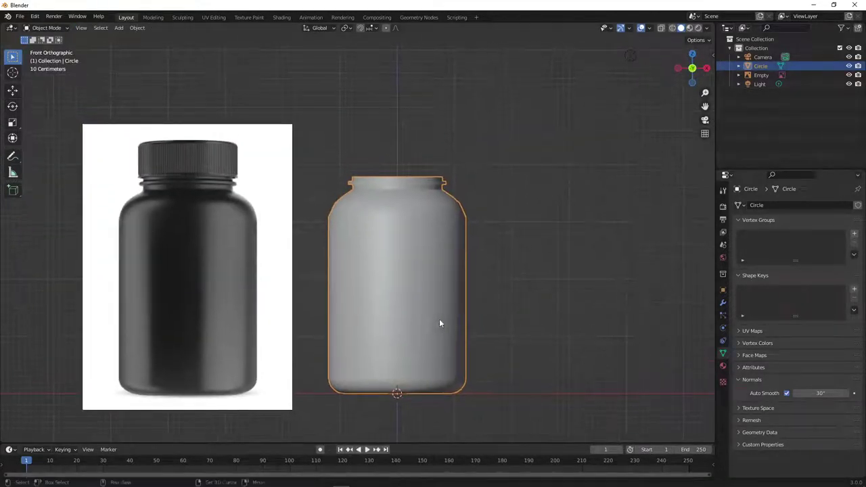
pyautogui.scroll(2, 439, 319)
pyautogui.click(723, 257)
pyautogui.click(723, 303)
pyautogui.click(755, 205)
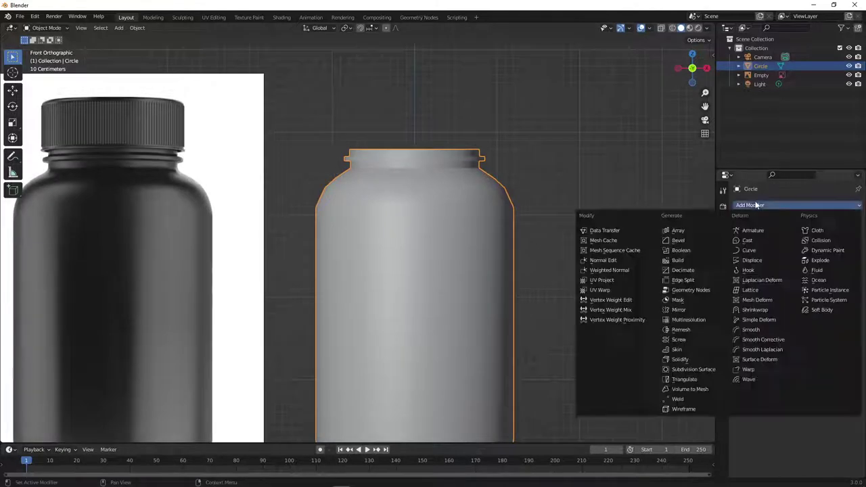
pyautogui.click(687, 370)
pyautogui.moveTo(487, 276)
pyautogui.keyDown('shift'); pyautogui.mouseDown(button='middle')
pyautogui.moveTo(467, 228)
pyautogui.moveTo(526, 265)
pyautogui.mouseUp(button='middle'); pyautogui.keyUp('shift')
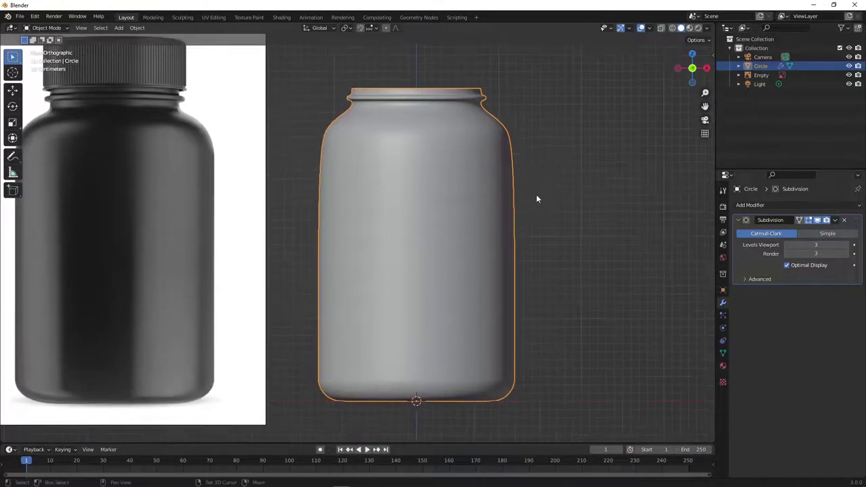
# Step: Add a loop cut across the jar body and move it up along Z near the top
pyautogui.press('Tab')
pyautogui.click(523, 266)
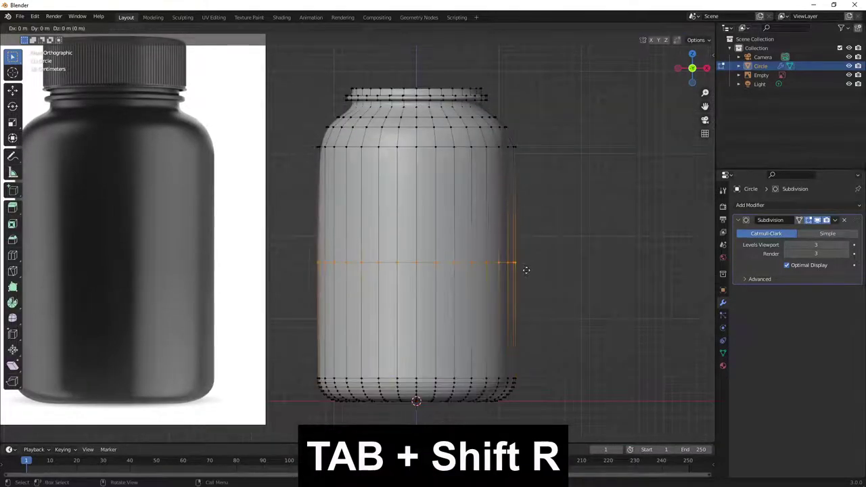
pyautogui.press('g')
pyautogui.press('z')
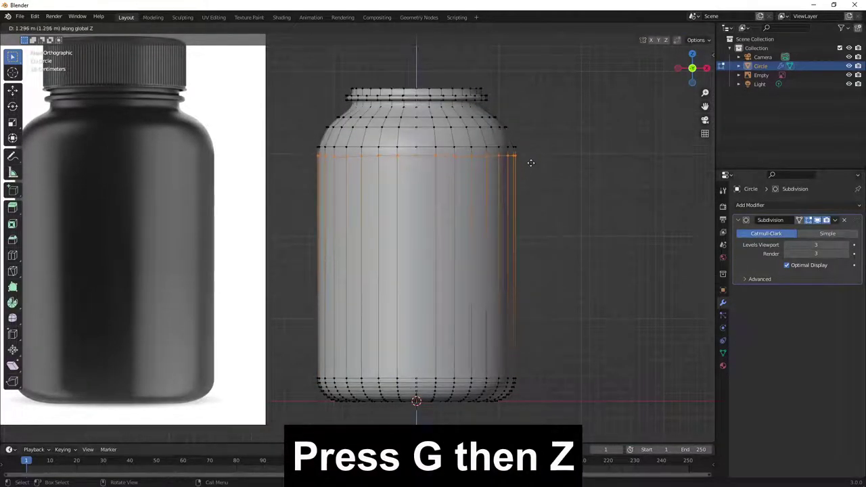
pyautogui.click(530, 162)
pyautogui.press('Tab')
pyautogui.scroll(2, 524, 263)
pyautogui.scroll(-2, 524, 267)
pyautogui.scroll(1, 520, 291)
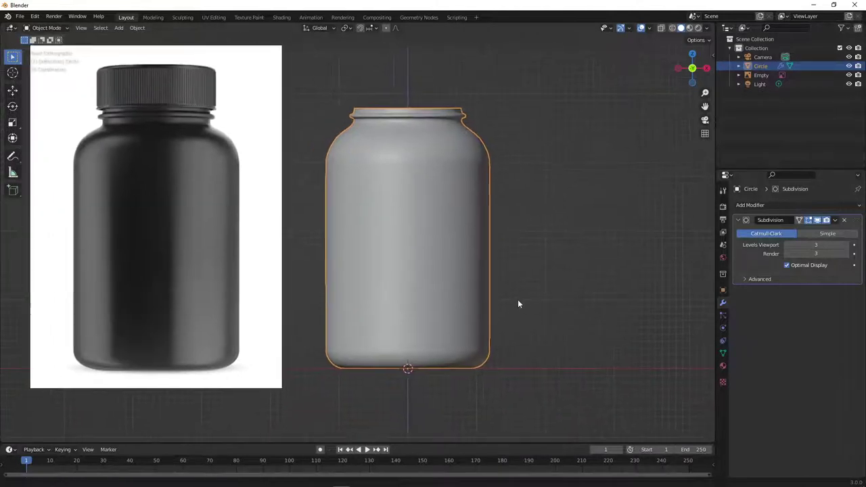
pyautogui.scroll(5, 520, 299)
# Step: Repeat the loop cut across the jar, scale the new loop, and check the smoothed result
pyautogui.press('Tab')
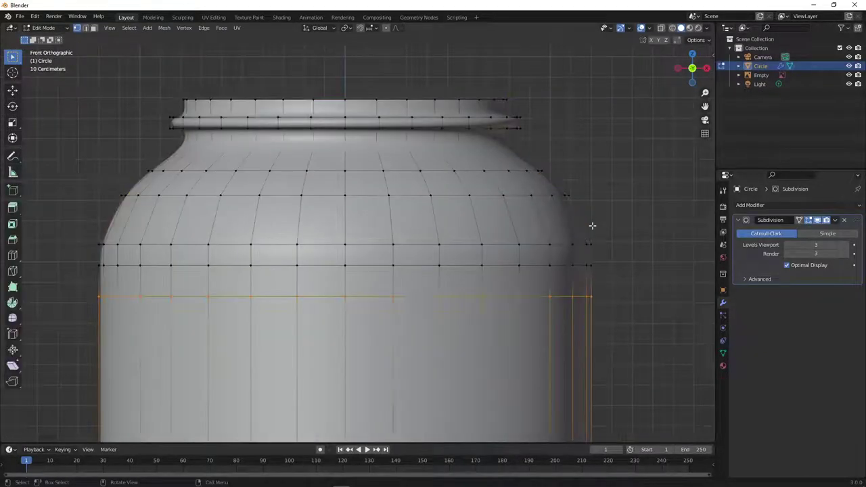
pyautogui.hotkey('shift', 'r')
pyautogui.click(590, 222)
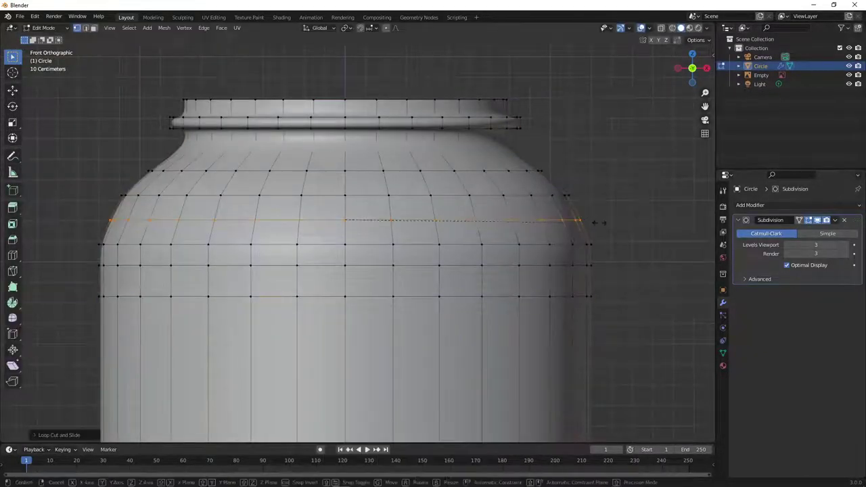
pyautogui.press('s')
pyautogui.click(618, 222)
pyautogui.press('Tab')
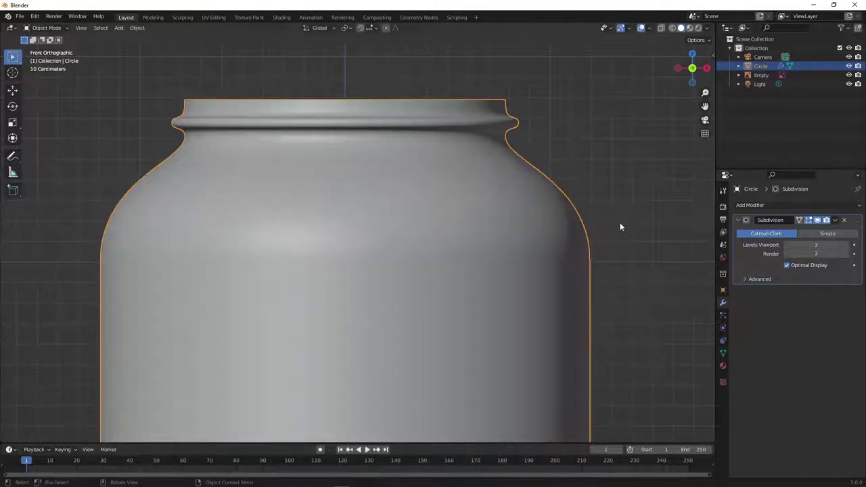
pyautogui.scroll(-1, 619, 222)
pyautogui.scroll(-2, 589, 223)
pyautogui.keyDown('shift'); pyautogui.moveTo(570, 228); pyautogui.dragTo(523, 190, button='middle'); pyautogui.keyUp('shift')
# Step: Zoom in on the neck and slide a new edge loop up toward the neck ring
pyautogui.scroll(-2, 461, 201)
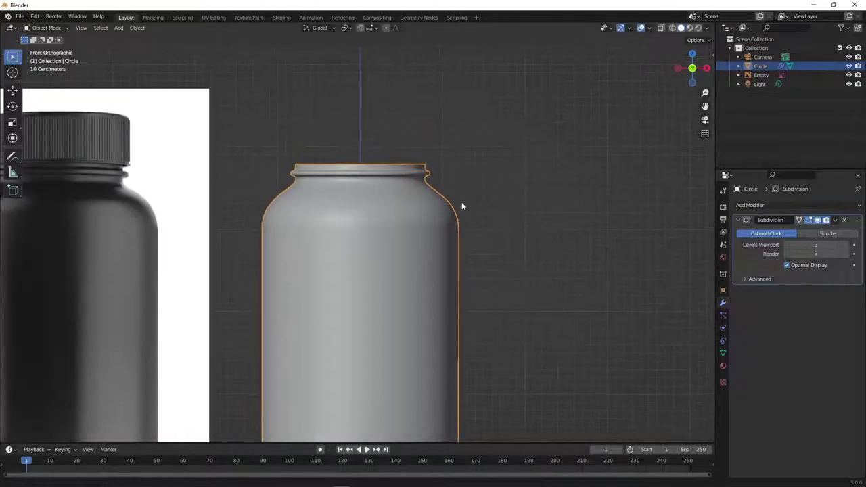
pyautogui.keyDown('shift'); pyautogui.moveTo(471, 171); pyautogui.dragTo(457, 298, button='middle'); pyautogui.keyUp('shift')
pyautogui.scroll(5, 457, 298)
pyautogui.keyDown('shift'); pyautogui.moveTo(538, 340); pyautogui.dragTo(466, 215, button='middle'); pyautogui.keyUp('shift')
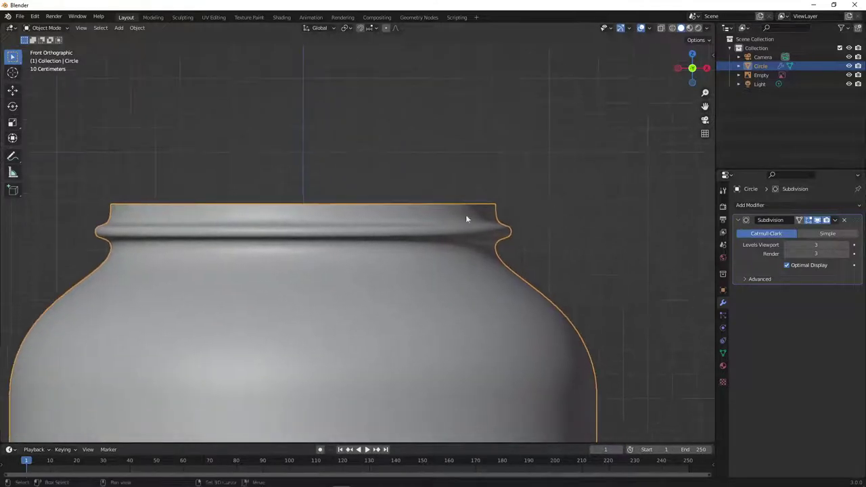
pyautogui.scroll(3, 561, 264)
pyautogui.press('Tab')
pyautogui.scroll(1, 537, 243)
pyautogui.scroll(1, 546, 238)
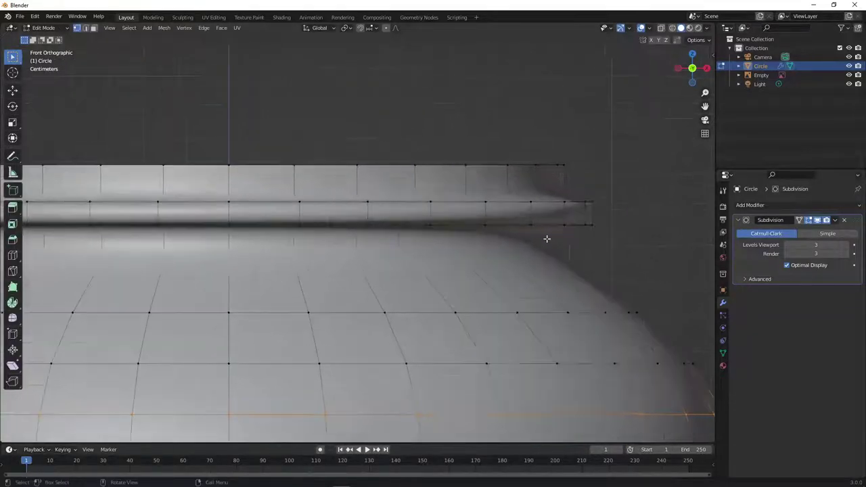
pyautogui.hotkey('shift', 'r')
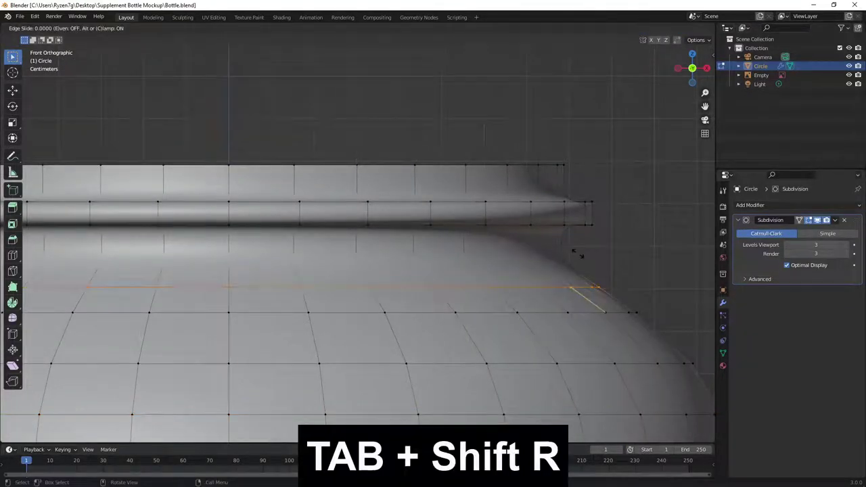
pyautogui.click(579, 254)
pyautogui.press('g')
pyautogui.press('g')
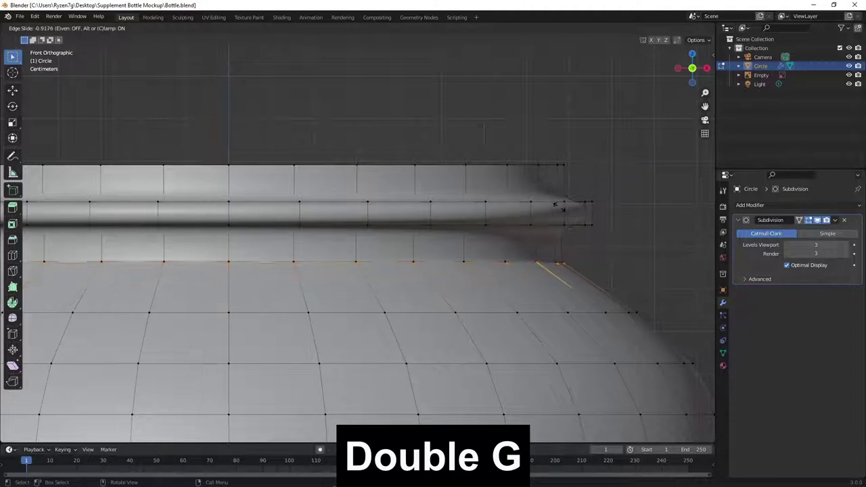
pyautogui.click(561, 210)
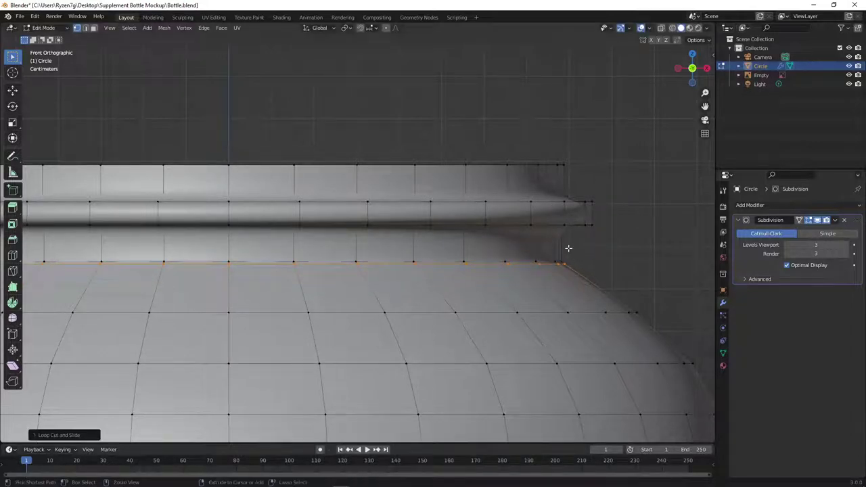
# Step: Add another edge loop under the neck ring and move it up along Z
pyautogui.hotkey('shift', 'r')
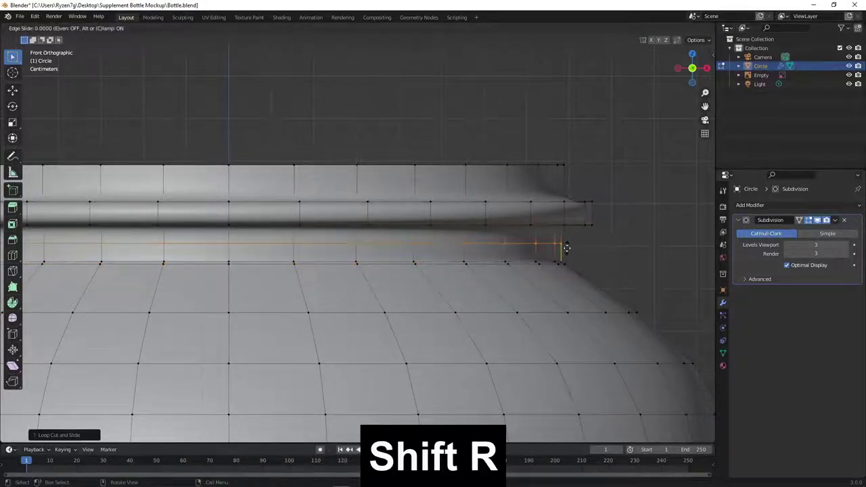
pyautogui.click(566, 247)
pyautogui.press('g')
pyautogui.press('z')
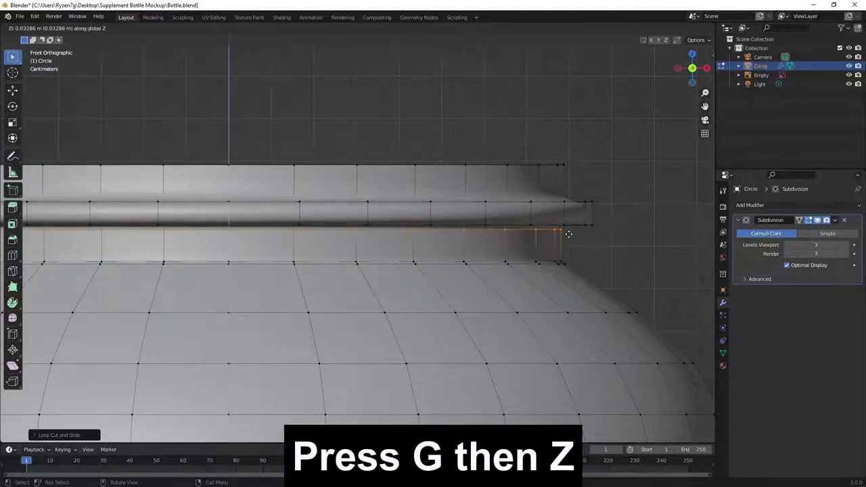
pyautogui.click(569, 233)
# Step: Cut an edge loop around the neck ring and scale it along Z
pyautogui.hotkey('shift', 'r')
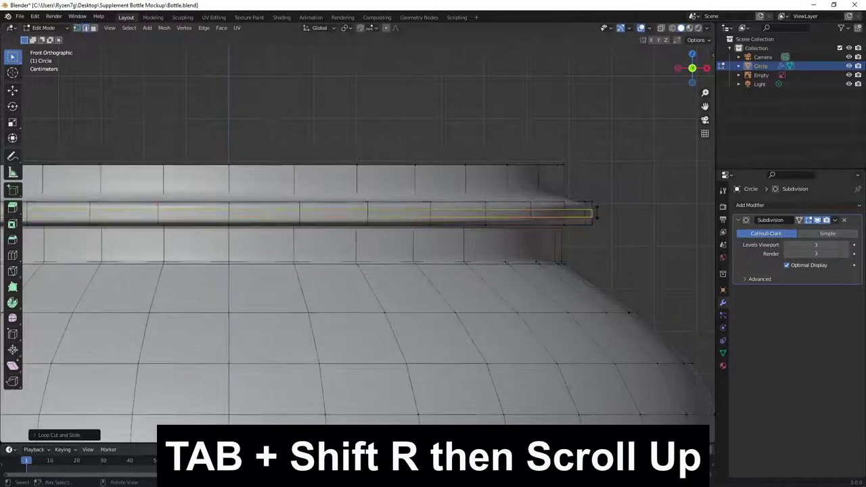
pyautogui.click(604, 213)
pyautogui.press('s')
pyautogui.press('z')
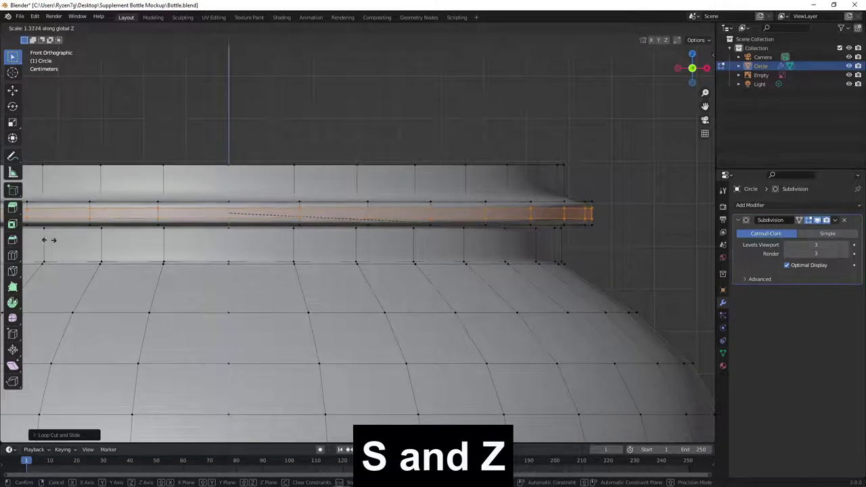
pyautogui.click(213, 271)
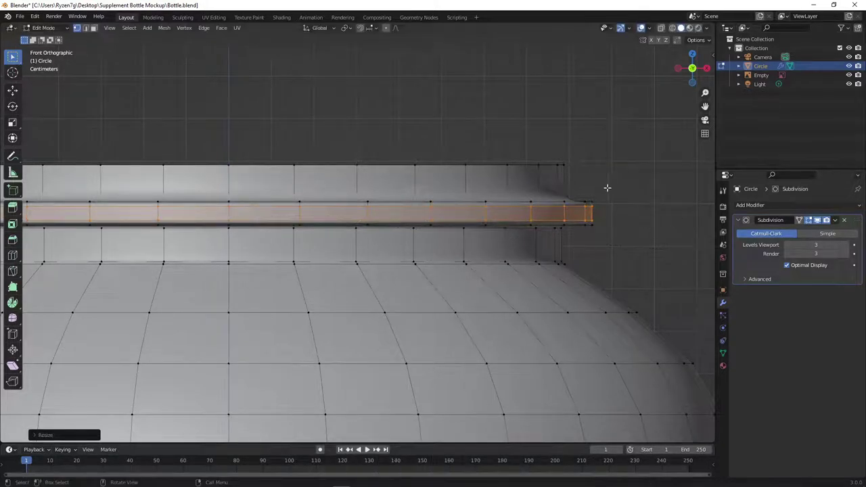
# Step: Move the loop above the neck ring vertically, then return to Object Mode and inspect the jar
pyautogui.hotkey('shift', 'r')
pyautogui.press('g')
pyautogui.press('z')
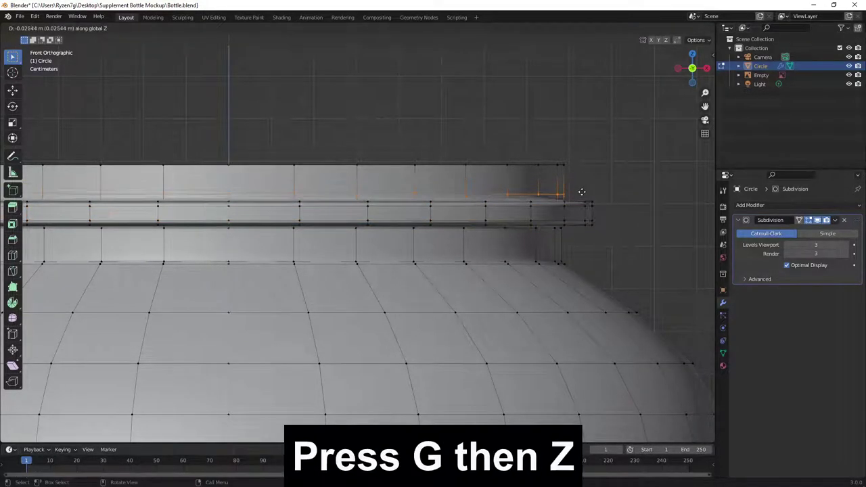
pyautogui.click(584, 195)
pyautogui.press('Tab')
pyautogui.scroll(-5, 564, 206)
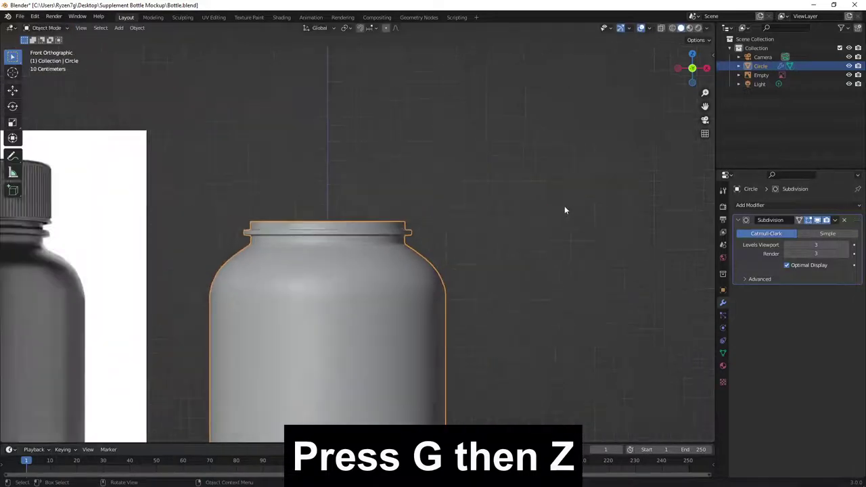
pyautogui.scroll(-2, 495, 198)
pyautogui.scroll(-2, 458, 188)
pyautogui.scroll(-2, 458, 188)
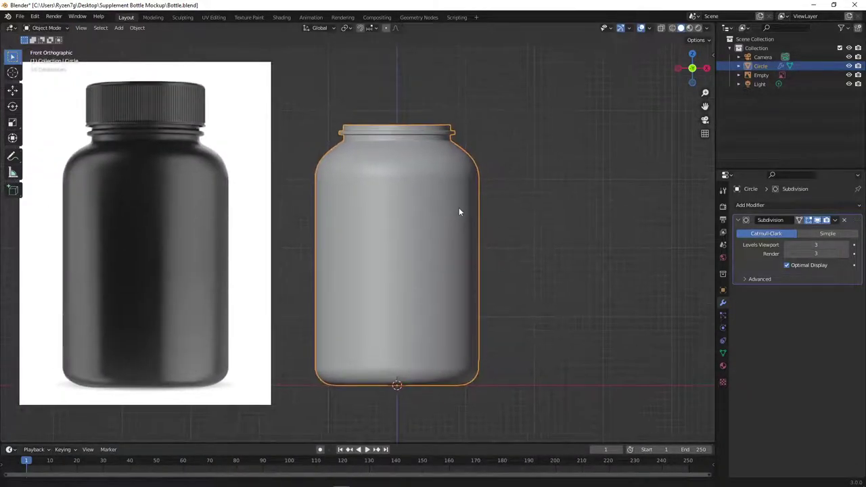
pyautogui.click(481, 216)
pyautogui.moveTo(481, 215)
pyautogui.mouseDown(button='middle')
pyautogui.moveTo(460, 257)
pyautogui.moveTo(460, 318)
pyautogui.moveTo(490, 250)
pyautogui.moveTo(478, 194)
pyautogui.moveTo(458, 167)
pyautogui.moveTo(379, 207)
pyautogui.moveTo(395, 262)
pyautogui.moveTo(474, 242)
pyautogui.moveTo(489, 220)
pyautogui.mouseUp(button='middle')
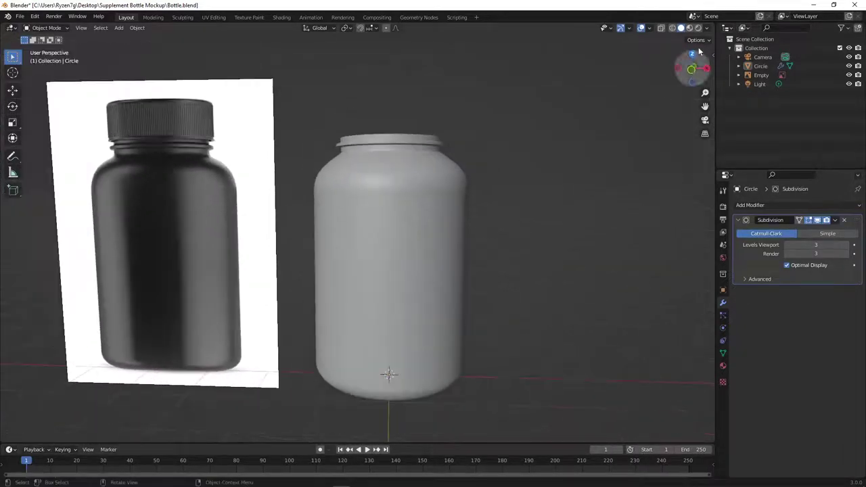
# Step: Switch viewport lighting to MatCap and apply a MatCap to the jar
pyautogui.click(707, 28)
pyautogui.click(698, 93)
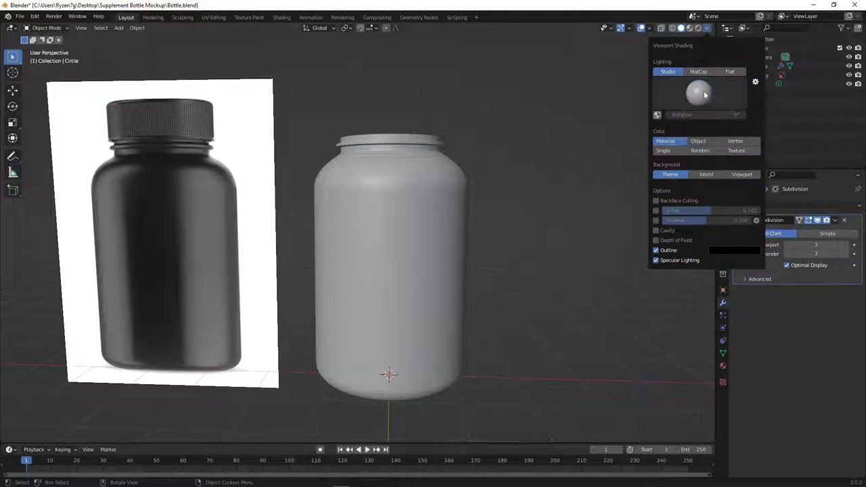
pyautogui.click(701, 72)
pyautogui.click(701, 95)
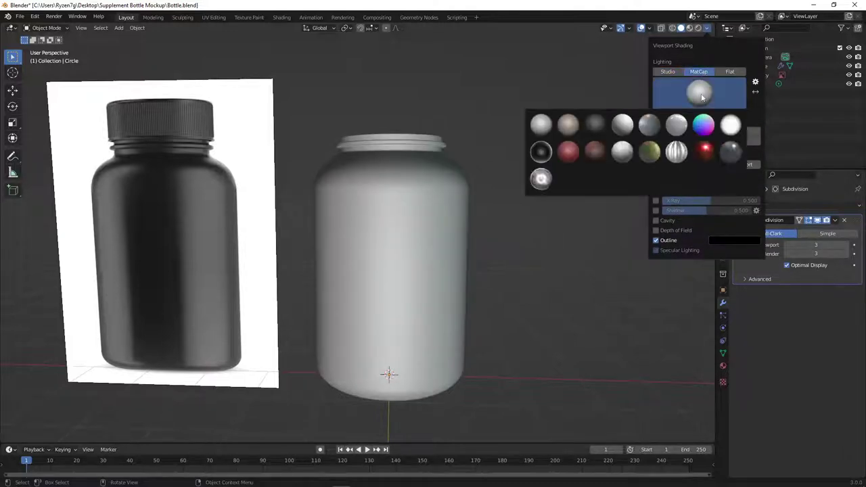
pyautogui.click(688, 119)
pyautogui.moveTo(572, 190)
pyautogui.mouseDown(button='middle')
pyautogui.moveTo(428, 252)
pyautogui.moveTo(515, 251)
pyautogui.moveTo(677, 106)
pyautogui.mouseUp(button='middle')
# Step: Try the rainbow normal MatCap, then the red MatCap, orbiting to inspect the shading
pyautogui.click(707, 28)
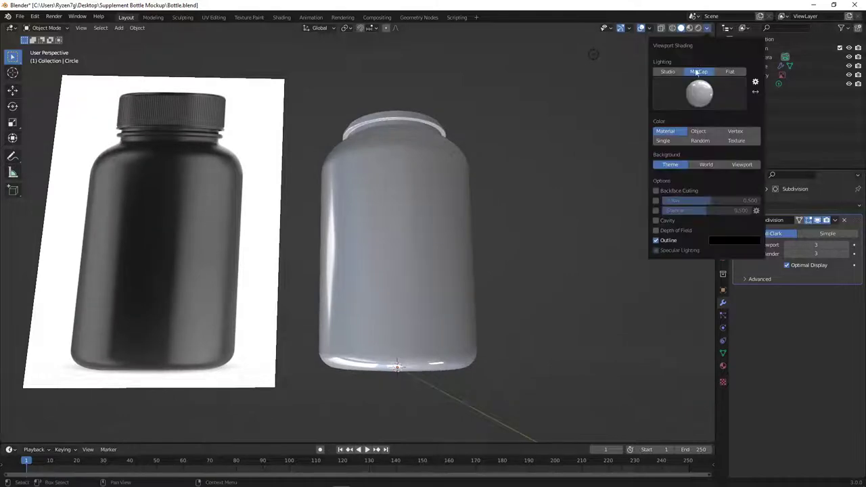
pyautogui.click(699, 93)
pyautogui.click(701, 124)
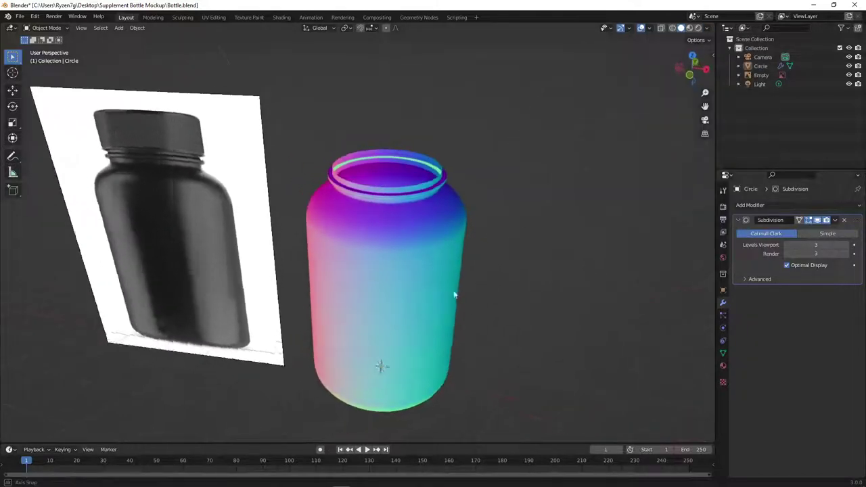
pyautogui.moveTo(431, 270); pyautogui.dragTo(479, 261, button='middle')
pyautogui.click(708, 28)
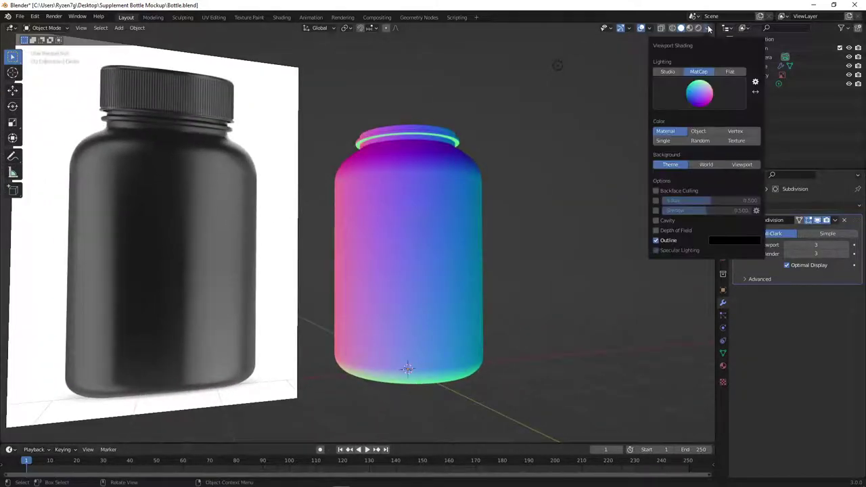
pyautogui.click(698, 93)
pyautogui.click(651, 179)
pyautogui.moveTo(584, 203)
pyautogui.mouseDown(button='middle')
pyautogui.moveTo(453, 240)
pyautogui.moveTo(682, 124)
pyautogui.mouseUp(button='middle')
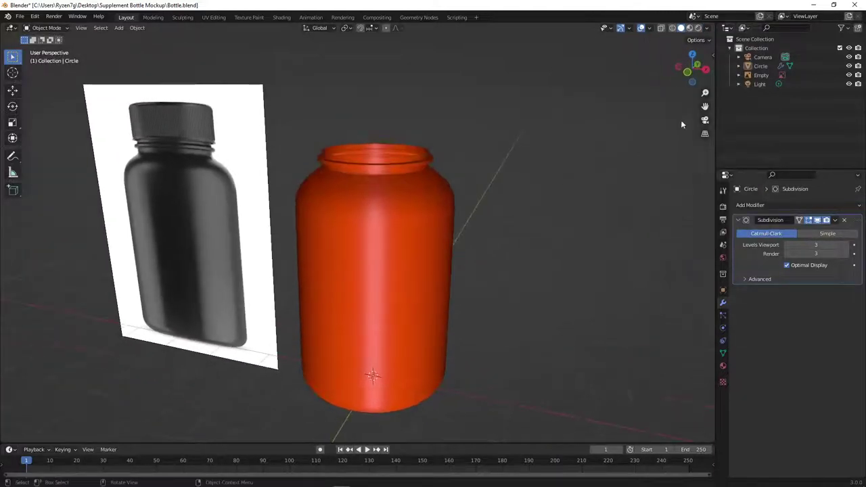
# Step: Cycle through glossy red, zebra, chrome and white MatCaps, settling on the grey MatCap
pyautogui.click(707, 28)
pyautogui.click(700, 91)
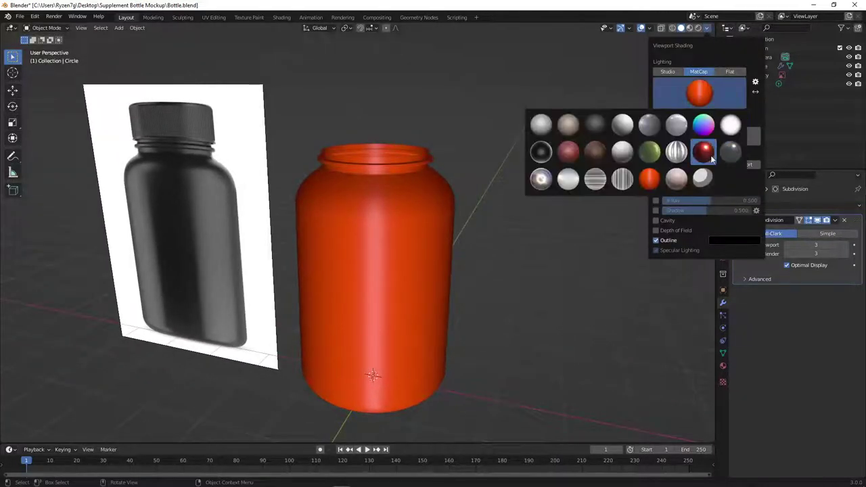
pyautogui.click(711, 159)
pyautogui.click(707, 92)
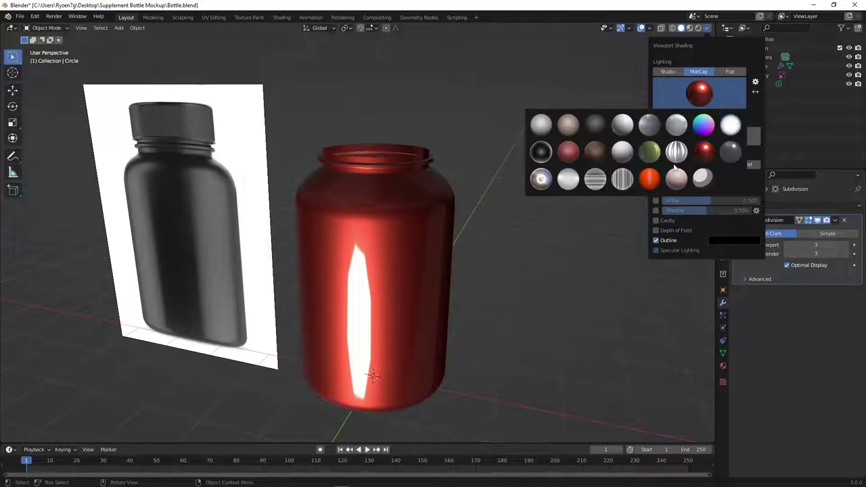
pyautogui.click(595, 179)
pyautogui.click(700, 93)
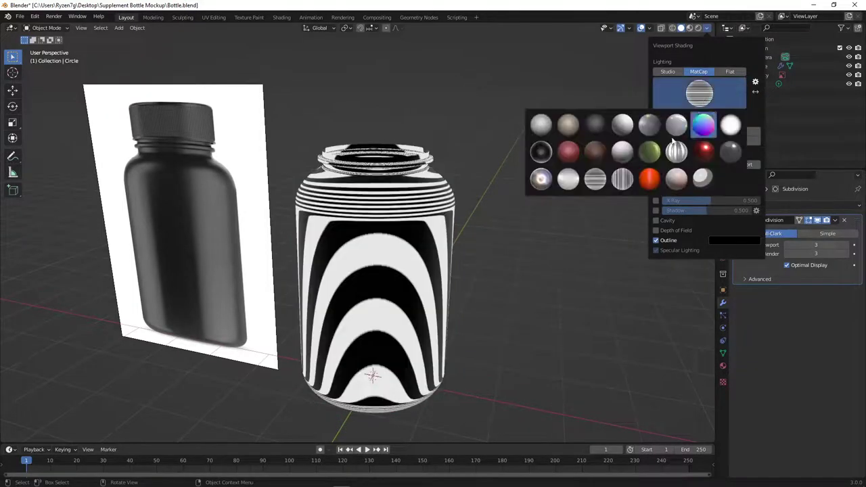
pyautogui.click(541, 178)
pyautogui.click(700, 99)
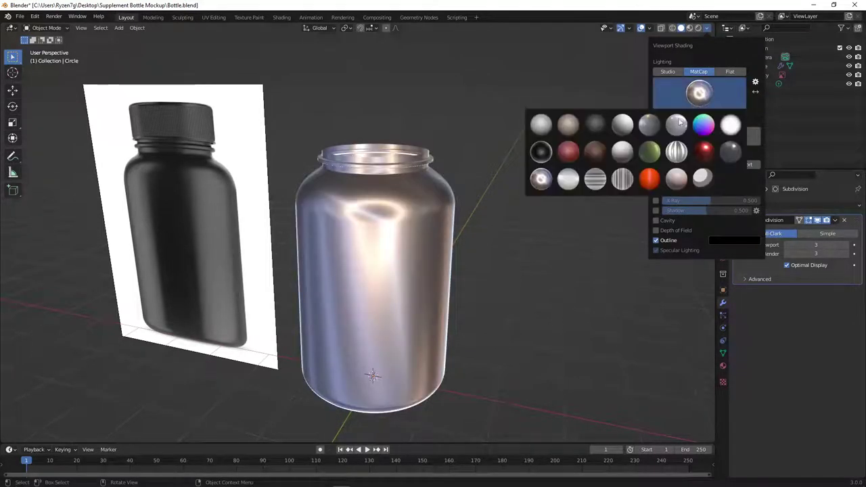
pyautogui.click(634, 127)
pyautogui.click(700, 92)
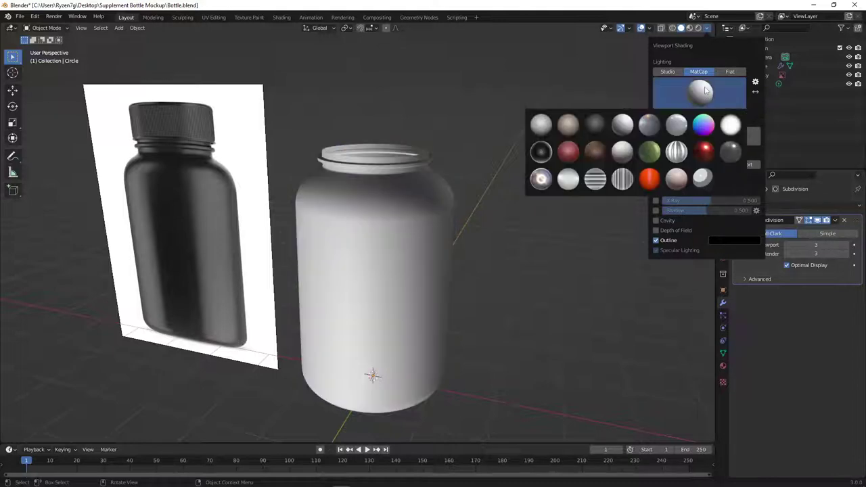
pyautogui.click(684, 127)
pyautogui.moveTo(479, 207)
pyautogui.mouseDown(button='middle')
pyautogui.moveTo(456, 162)
pyautogui.moveTo(469, 140)
pyautogui.moveTo(437, 188)
pyautogui.moveTo(500, 224)
pyautogui.moveTo(527, 211)
pyautogui.moveTo(497, 211)
pyautogui.mouseUp(button='middle')
# Step: Return to the front orthographic view and zoom in on the jar
pyautogui.press('1')
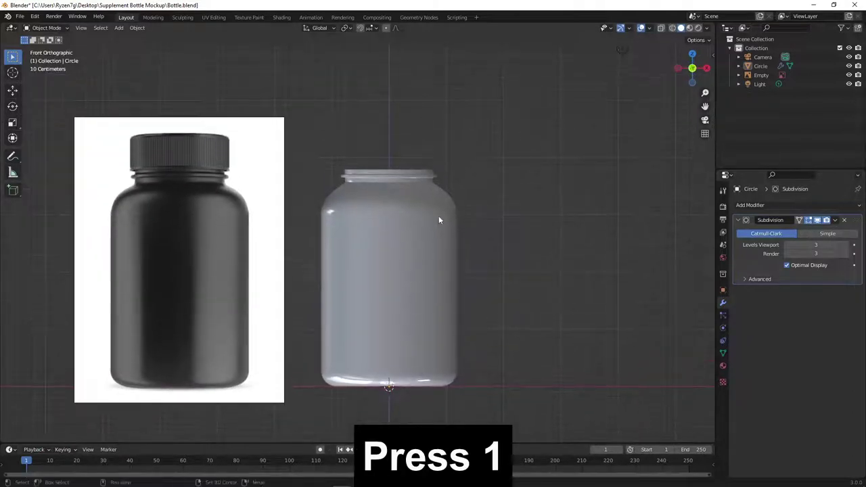
pyautogui.scroll(1, 439, 216)
pyautogui.scroll(1, 438, 215)
pyautogui.scroll(1, 440, 217)
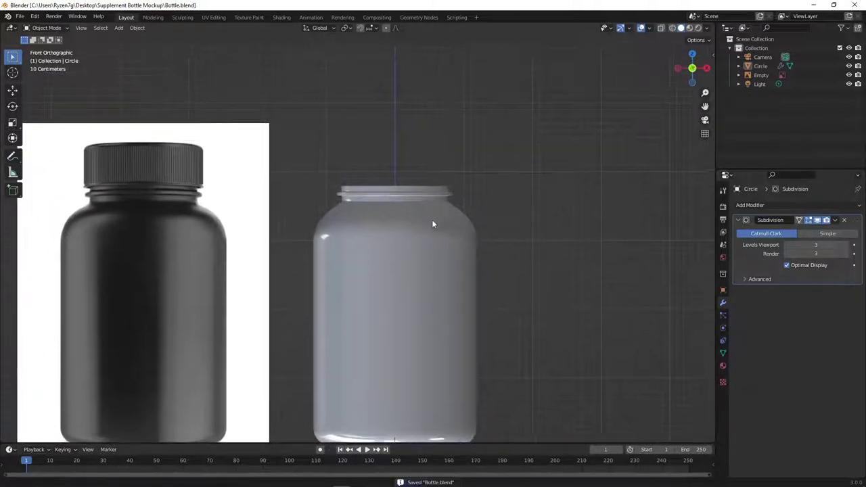
pyautogui.scroll(2, 426, 233)
pyautogui.scroll(4, 460, 237)
pyautogui.scroll(1, 460, 244)
# Step: In Edit Mode, select the top edge loop of the jar's lip, undoing a trial duplicate
pyautogui.scroll(2, 440, 261)
pyautogui.click(457, 249)
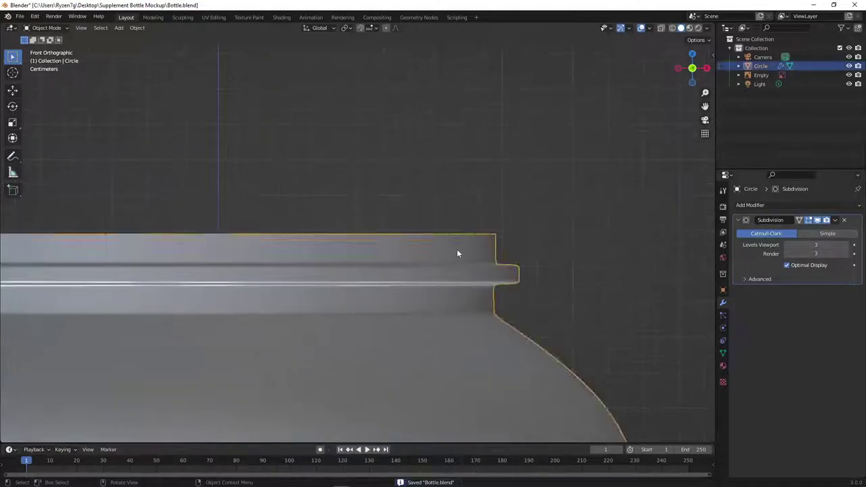
pyautogui.press('Tab')
pyautogui.moveTo(518, 263)
pyautogui.keyDown('shift'); pyautogui.mouseDown(button='middle')
pyautogui.moveTo(576, 271)
pyautogui.moveTo(465, 251)
pyautogui.mouseUp(button='middle'); pyautogui.keyUp('shift')
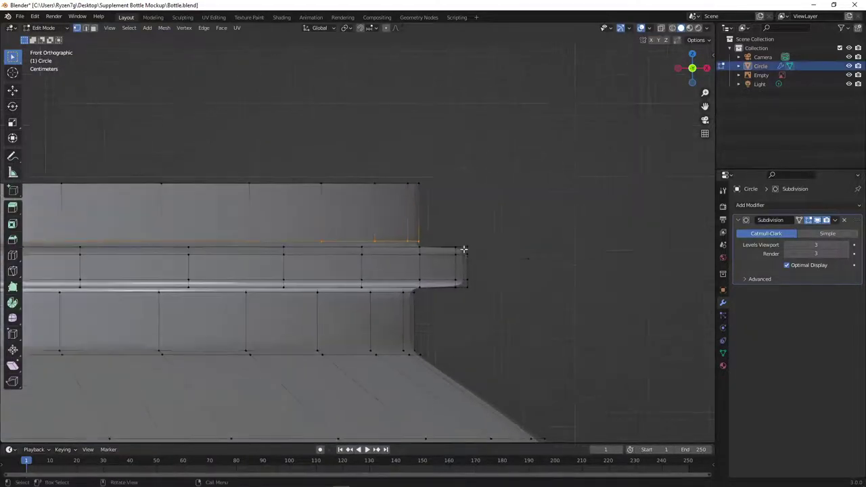
pyautogui.keyDown('alt'); pyautogui.click(464, 247); pyautogui.keyUp('alt')
pyautogui.scroll(-1, 531, 251)
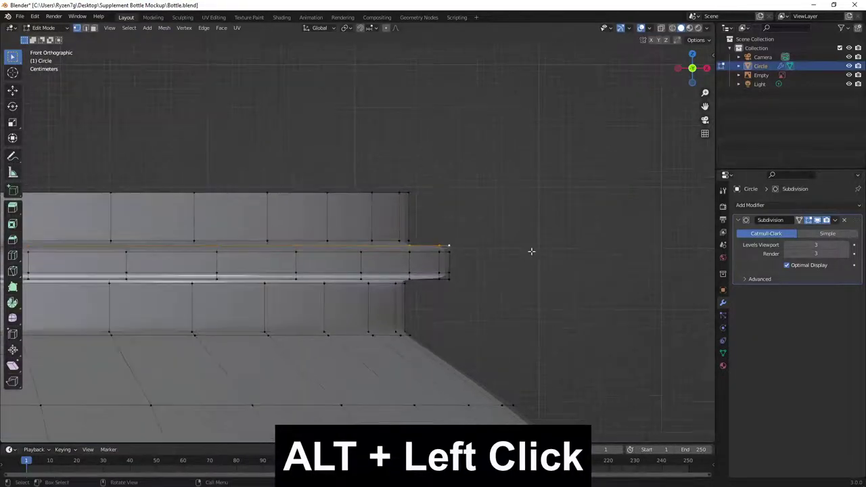
pyautogui.hotkey('shift', 'd')
pyautogui.click(627, 147)
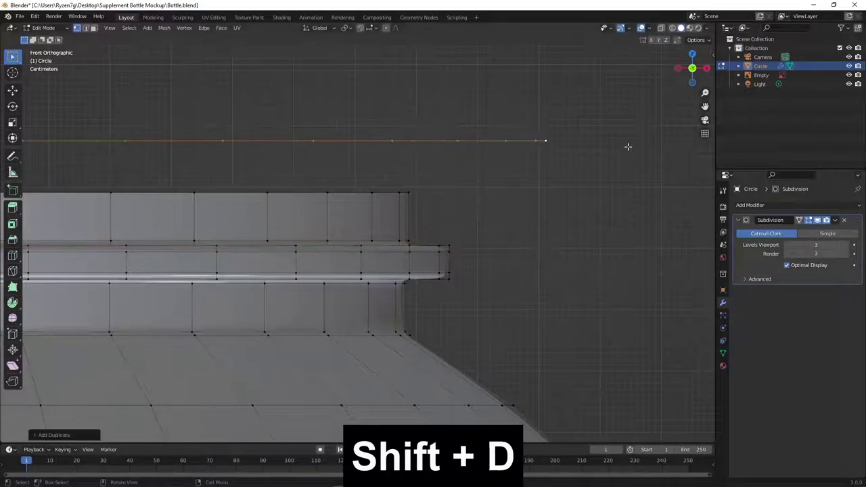
pyautogui.hotkey('ctrl', 'z')
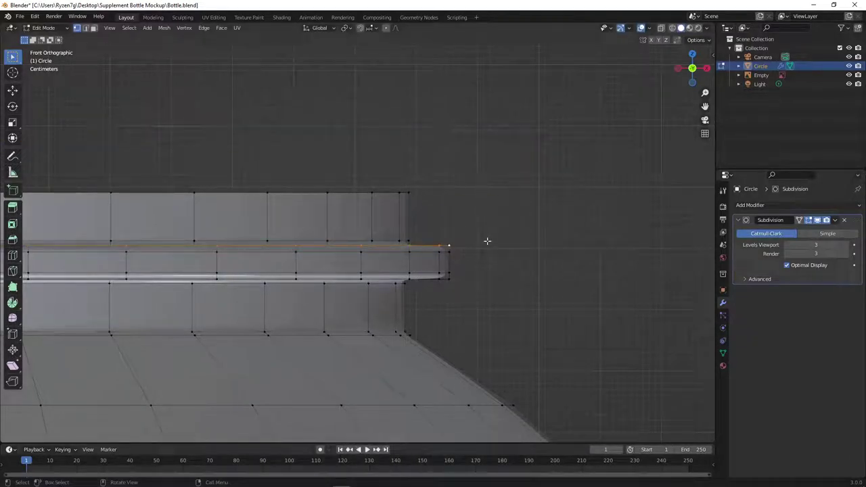
# Step: Separate the selected lip loop into Circle.001 and select all its vertices in Edit Mode
pyautogui.press('p')
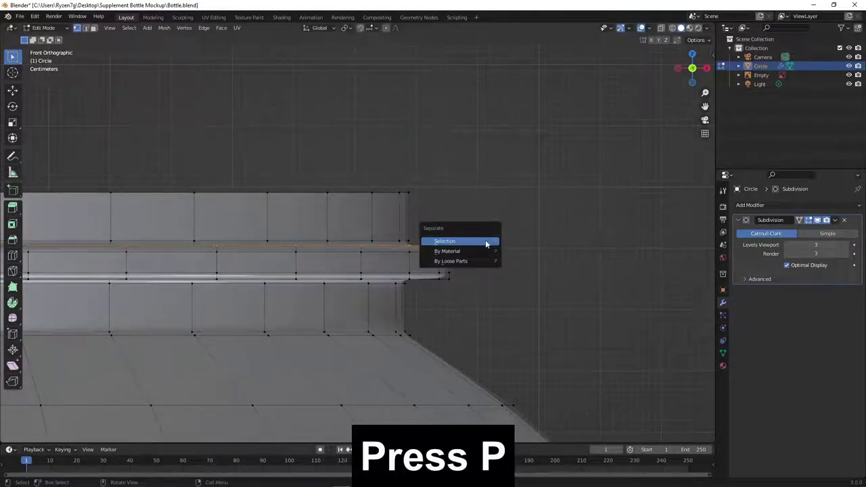
pyautogui.click(485, 242)
pyautogui.press('Tab')
pyautogui.click(441, 248)
pyautogui.press('Tab')
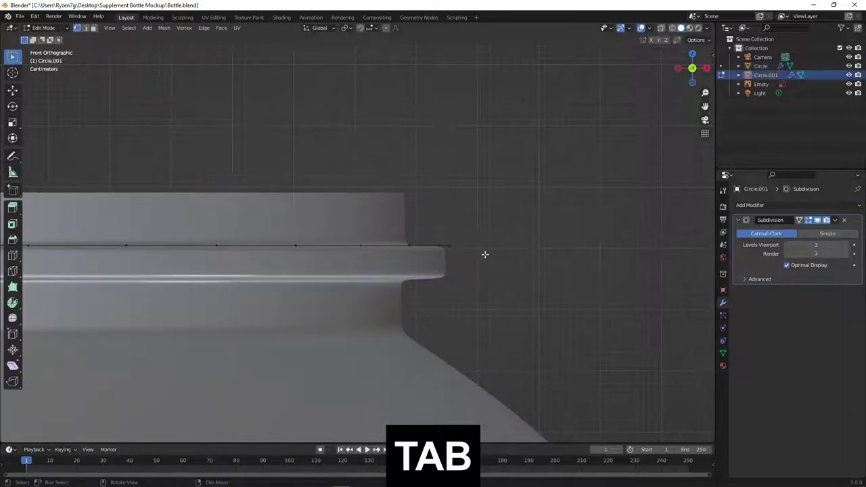
pyautogui.scroll(-2, 483, 251)
pyautogui.scroll(-2, 562, 253)
pyautogui.scroll(1, 460, 259)
pyautogui.press('a')
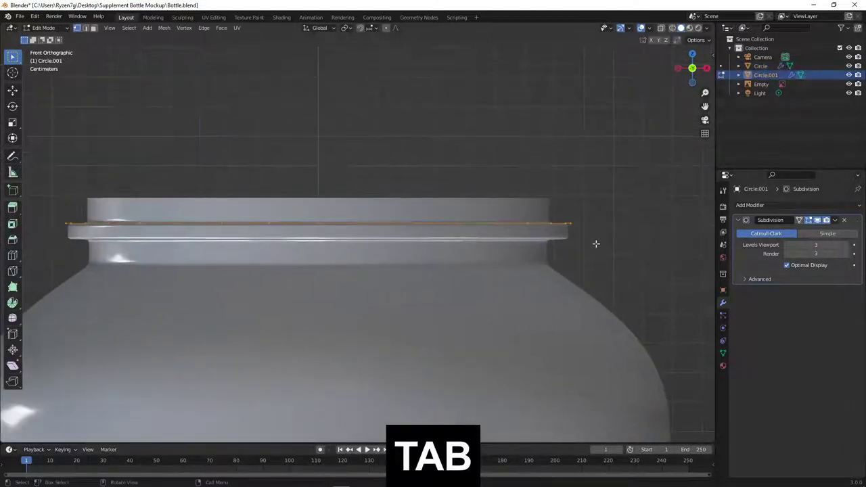
pyautogui.scroll(-5, 595, 242)
pyautogui.scroll(1, 508, 290)
pyautogui.scroll(1, 601, 300)
# Step: Move the reference bottle image along X to sit beside the jar
pyautogui.press('Tab')
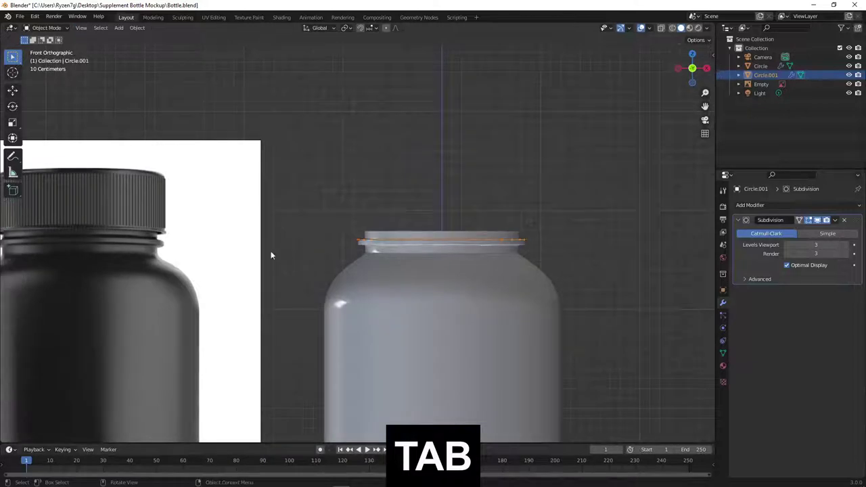
pyautogui.click(234, 247)
pyautogui.press('g')
pyautogui.press('x')
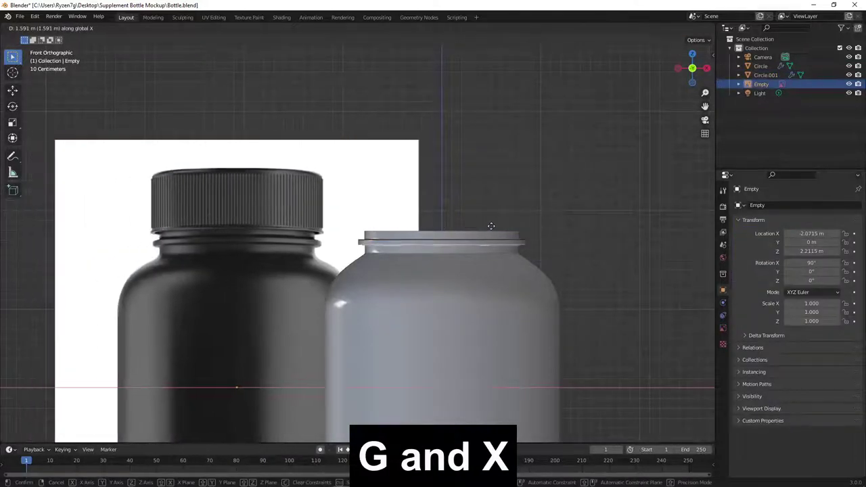
pyautogui.click(498, 226)
pyautogui.scroll(5, 389, 247)
# Step: Raise the separated ring Circle.001 along Z to just above the jar rim
pyautogui.click(389, 242)
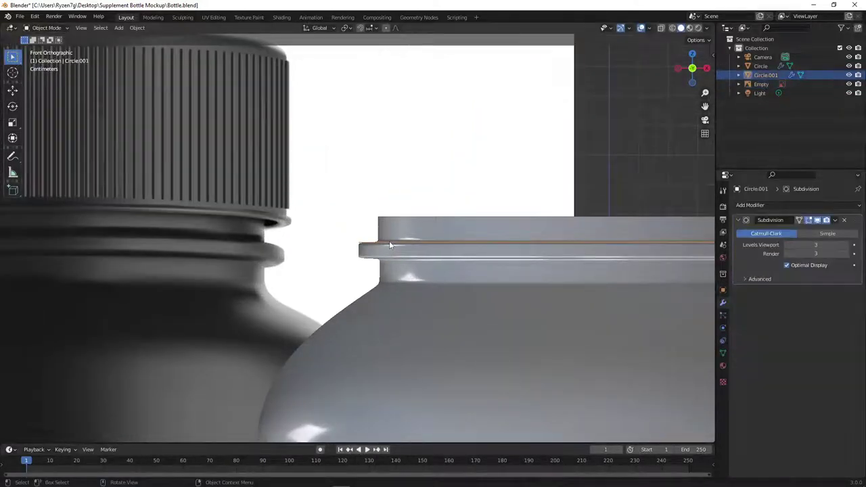
pyautogui.scroll(-2, 400, 242)
pyautogui.scroll(-2, 411, 244)
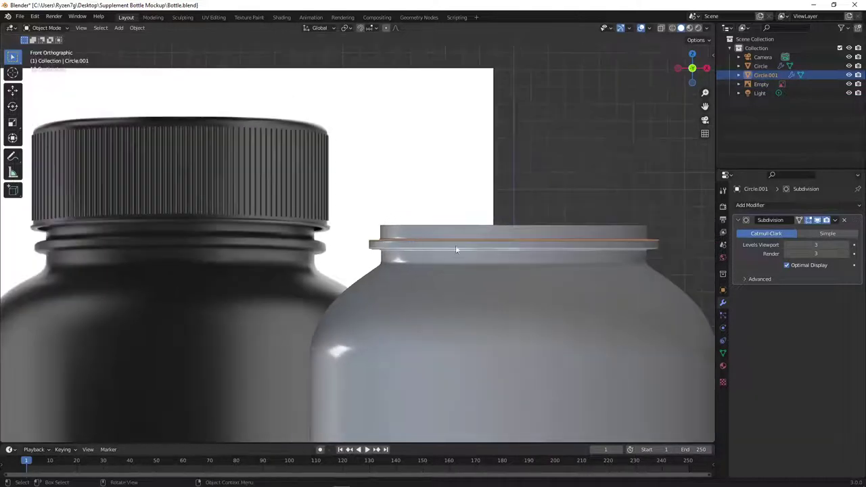
pyautogui.scroll(-1, 466, 240)
pyautogui.press('g')
pyautogui.press('z')
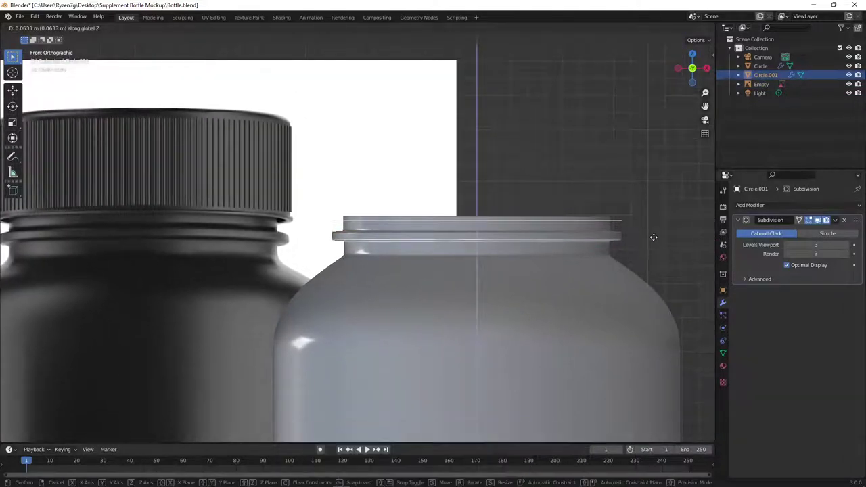
pyautogui.click(654, 237)
# Step: Frame the reference bottle's neck and enter Edit Mode on the ring
pyautogui.scroll(1, 345, 260)
pyautogui.keyDown('shift'); pyautogui.moveTo(346, 260); pyautogui.dragTo(419, 255, button='middle'); pyautogui.keyUp('shift')
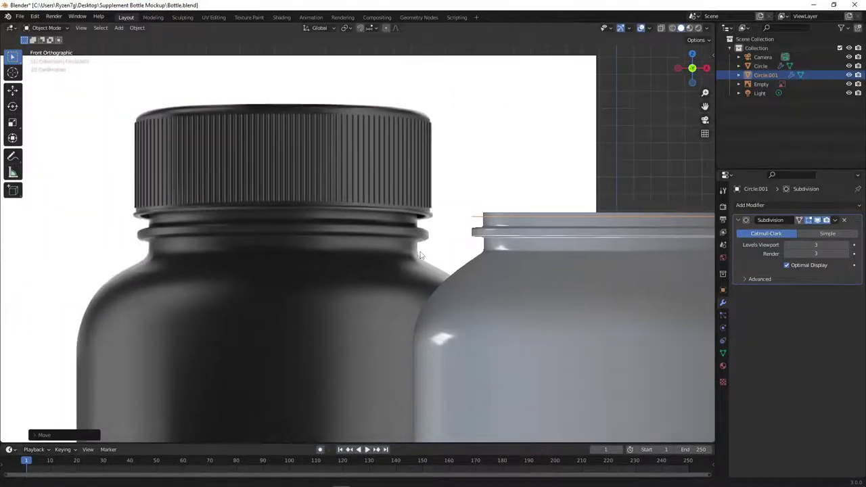
pyautogui.scroll(1, 401, 230)
pyautogui.scroll(2, 352, 257)
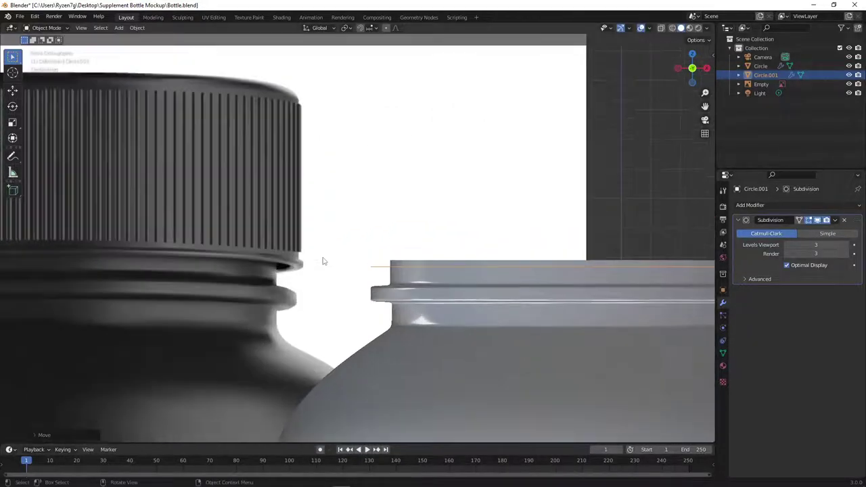
pyautogui.scroll(2, 323, 261)
pyautogui.scroll(-3, 323, 261)
pyautogui.scroll(-1, 327, 265)
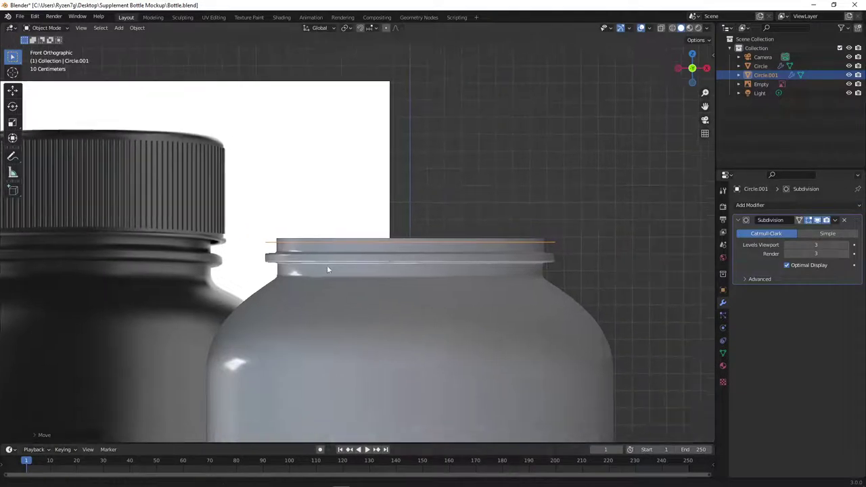
pyautogui.press('Tab')
# Step: Extrude the ring slightly up, narrow and resize it, then extrude the tall cap wall along Z
pyautogui.press('e')
pyautogui.press('z')
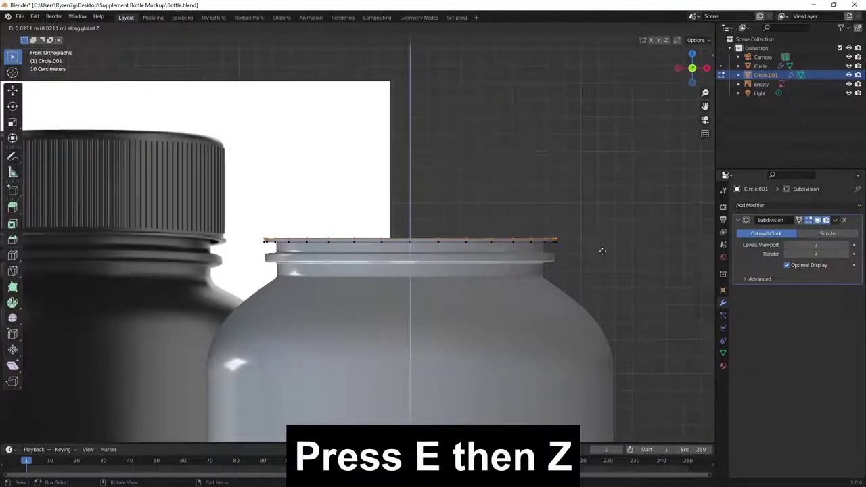
pyautogui.click(603, 252)
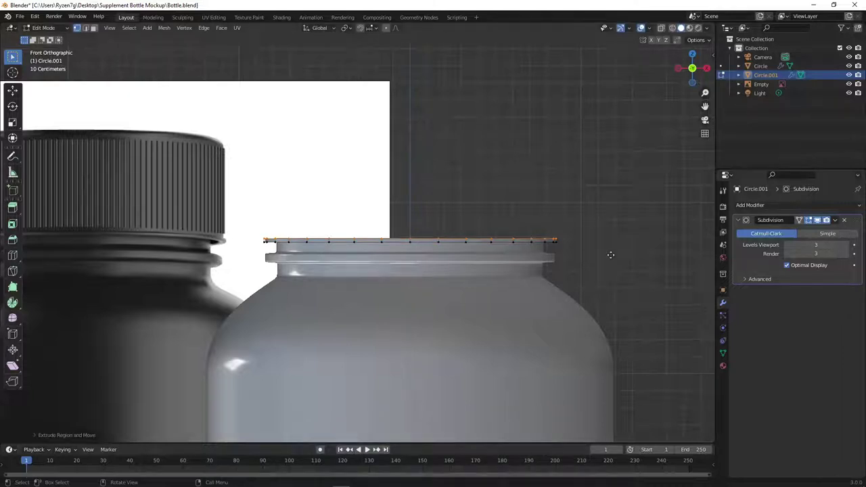
pyautogui.press('e')
pyautogui.press('s')
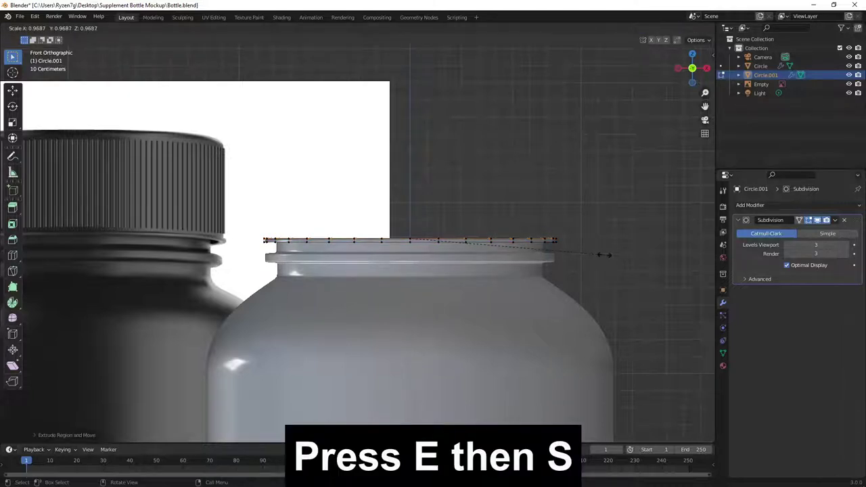
pyautogui.click(603, 253)
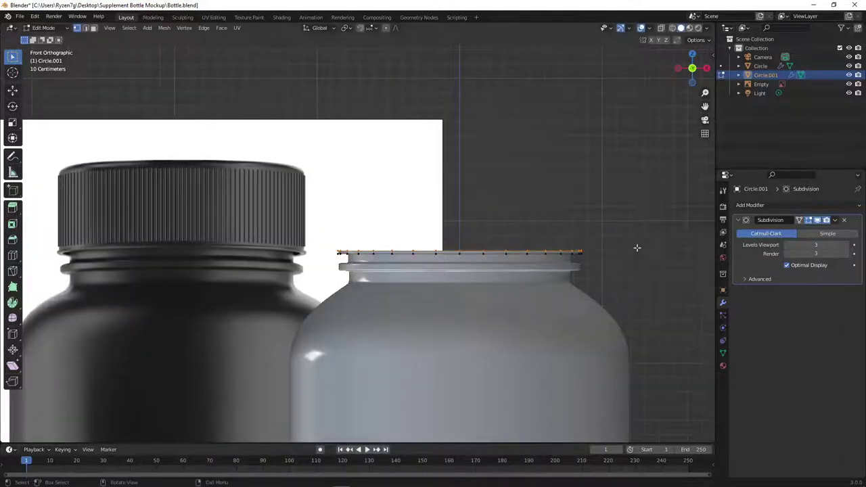
pyautogui.press('e')
pyautogui.press('s')
pyautogui.click(628, 248)
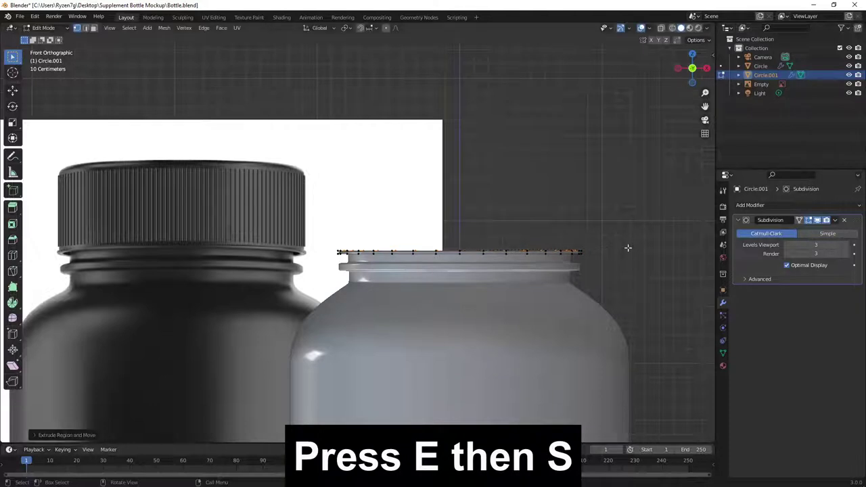
pyautogui.press('e')
pyautogui.press('z')
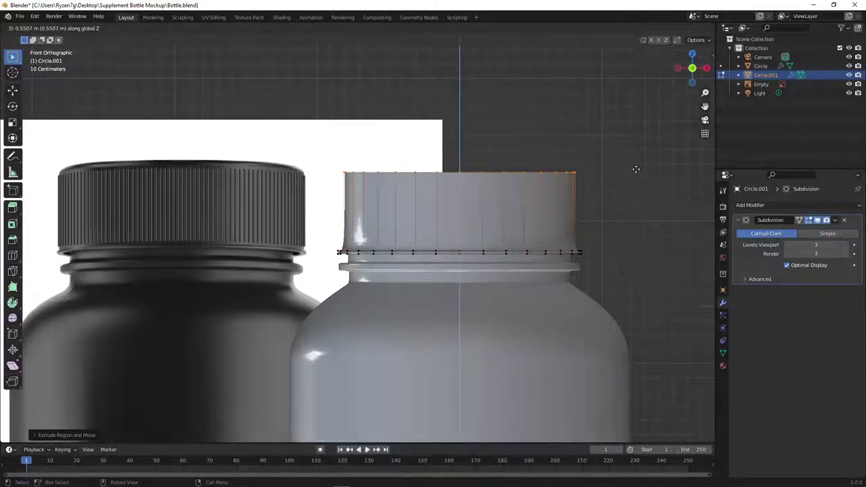
pyautogui.click(636, 169)
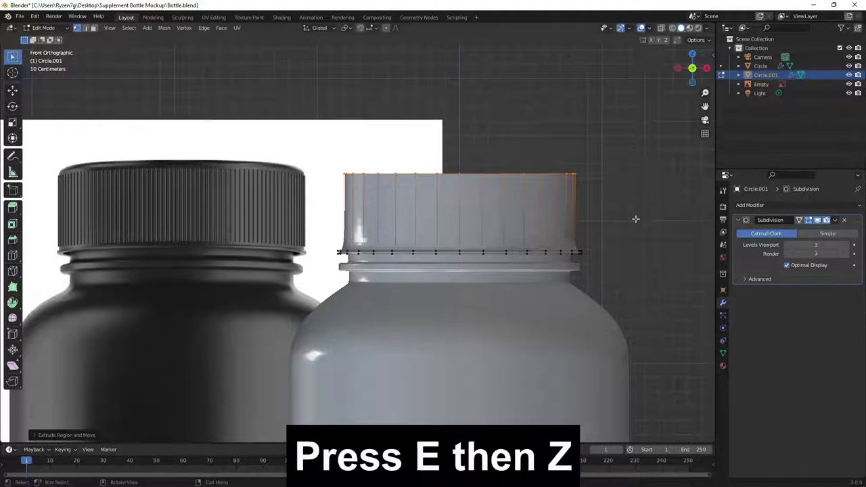
# Step: Add a short top band, extrude it inward, and scale the last ring to 0 to seal the top
pyautogui.press('e')
pyautogui.press('z')
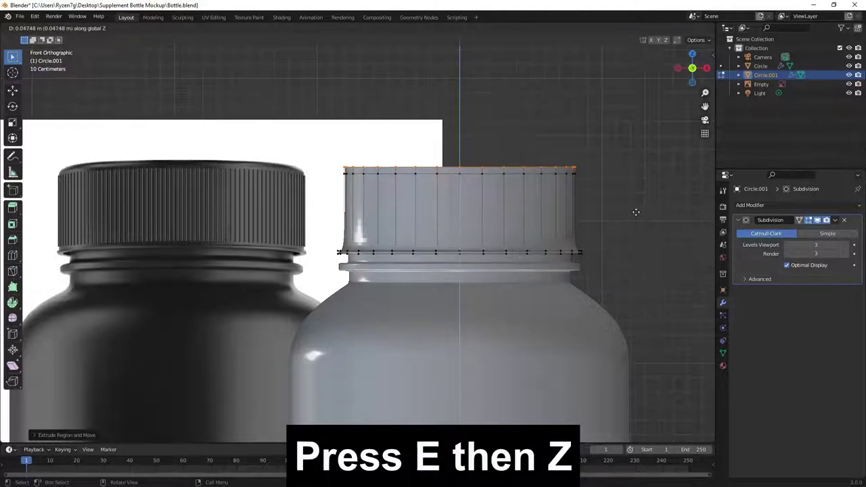
pyautogui.click(636, 212)
pyautogui.press('e')
pyautogui.press('s')
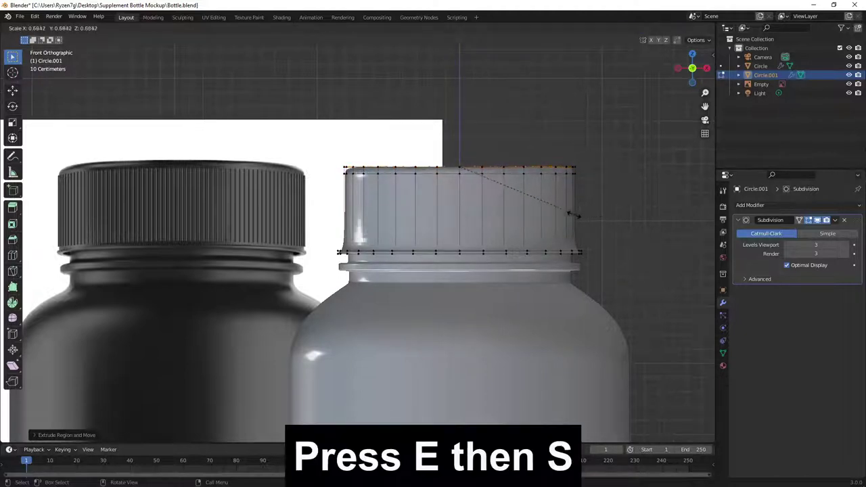
pyautogui.click(571, 214)
pyautogui.moveTo(576, 216)
pyautogui.mouseDown(button='middle')
pyautogui.moveTo(612, 246)
pyautogui.moveTo(595, 248)
pyautogui.mouseUp(button='middle')
pyautogui.press('e')
pyautogui.press('s')
pyautogui.press('0')
pyautogui.click(572, 246)
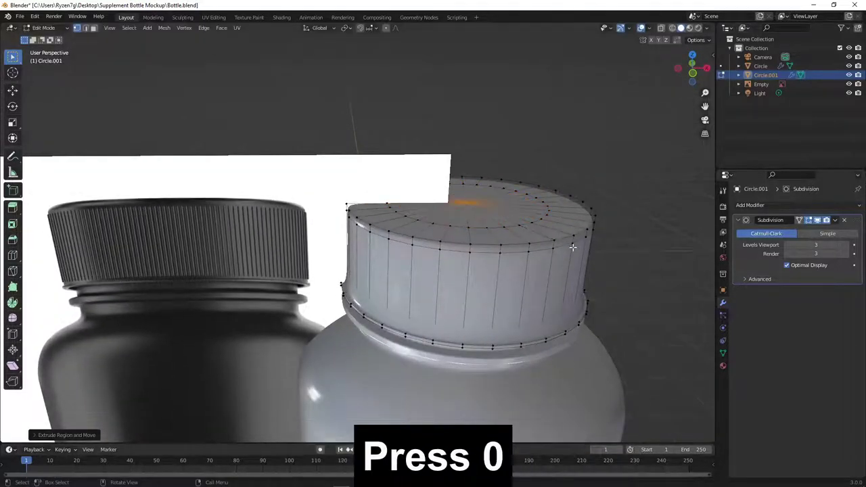
pyautogui.press('Tab')
# Step: Switch to front view and set the cap object to smooth shading
pyautogui.press('1')
pyautogui.rightClick(497, 220)
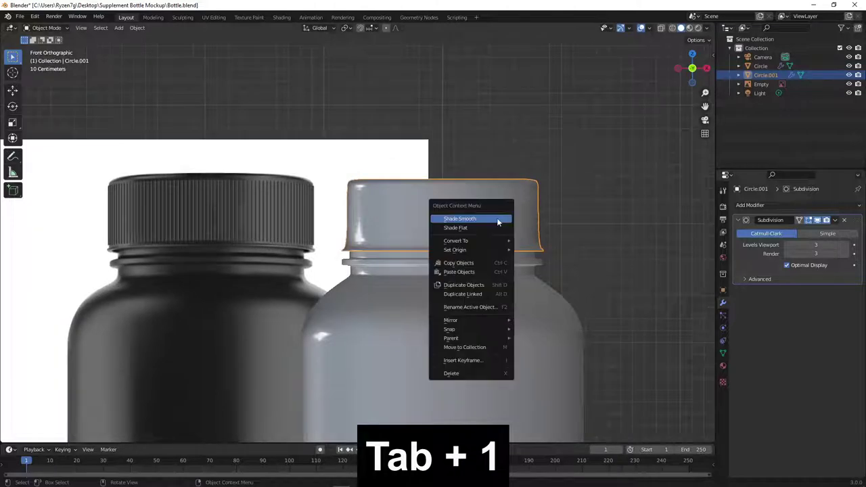
pyautogui.click(497, 220)
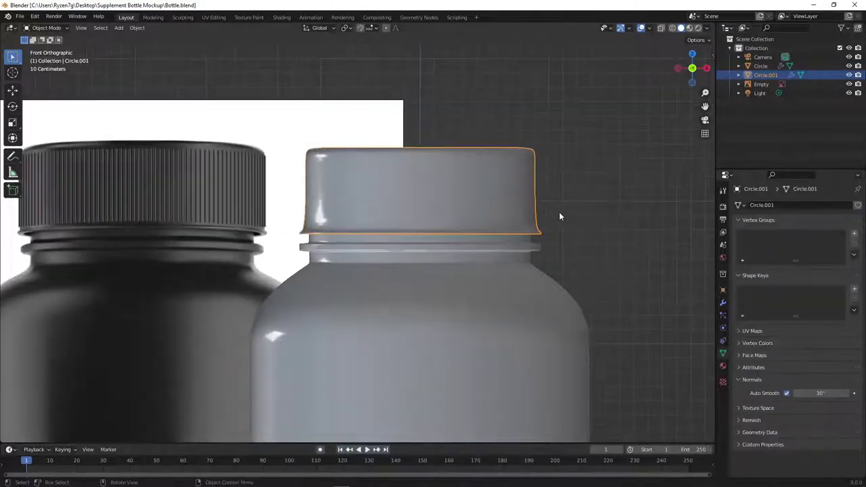
pyautogui.rightClick(444, 199)
pyautogui.click(444, 199)
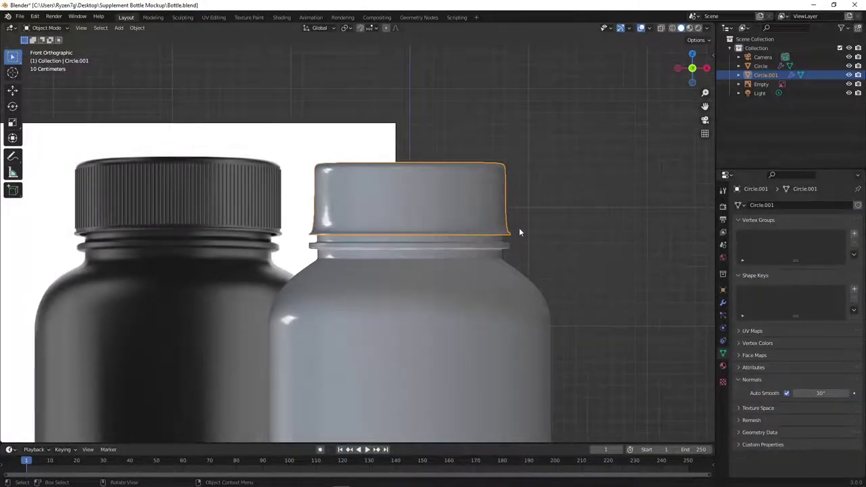
pyautogui.moveTo(519, 227); pyautogui.dragTo(520, 242, button='middle')
# Step: Add a loop cut around the cap and move it down along Z near the lower rim
pyautogui.press('Tab')
pyautogui.hotkey('ctrl', 'r')
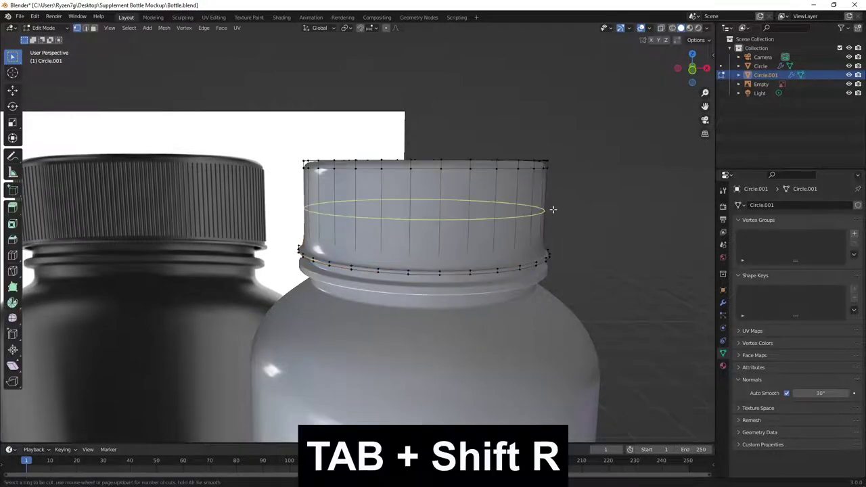
pyautogui.click(553, 208)
pyautogui.rightClick(554, 207)
pyautogui.press('g')
pyautogui.press('z')
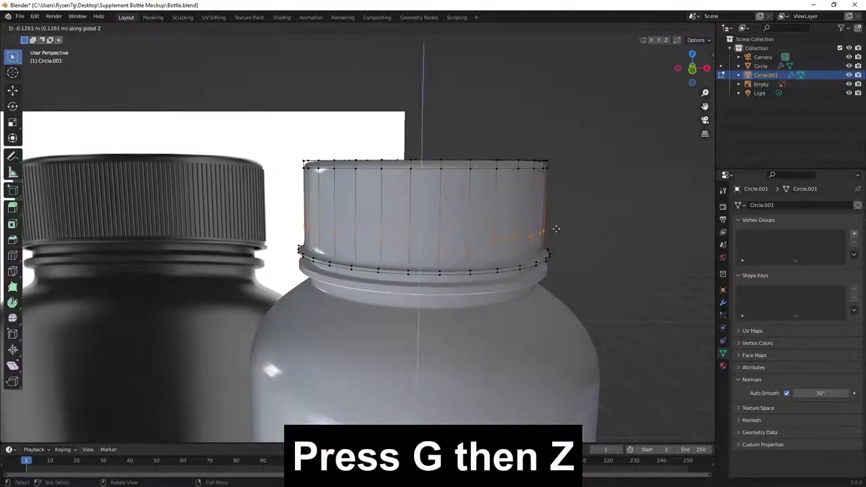
pyautogui.click(559, 238)
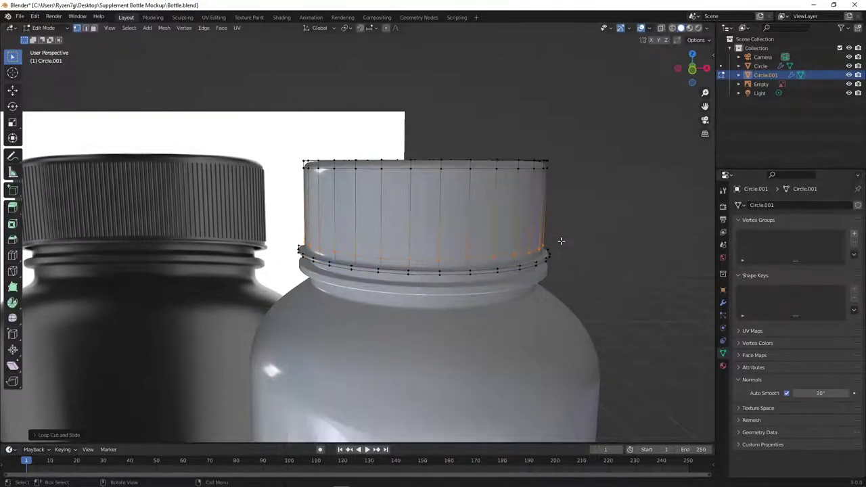
pyautogui.press('Tab')
# Step: In front view, zoom in on the cap mesh and turn on X-ray
pyautogui.press('KP_1')
pyautogui.press('Tab')
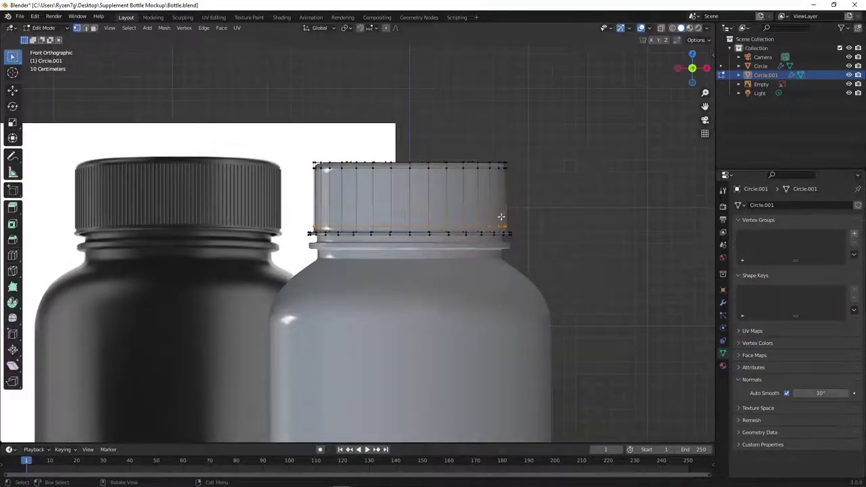
pyautogui.scroll(1, 504, 207)
pyautogui.scroll(1, 499, 202)
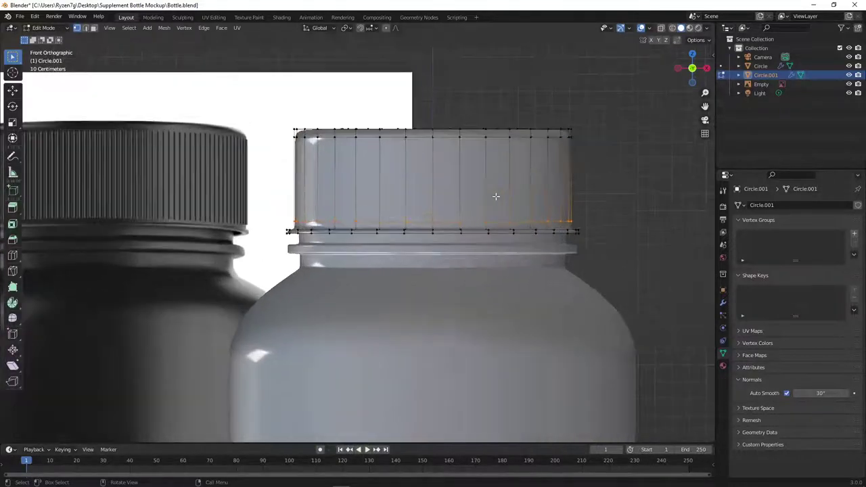
pyautogui.scroll(1, 495, 196)
pyautogui.scroll(1, 486, 209)
pyautogui.click(661, 27)
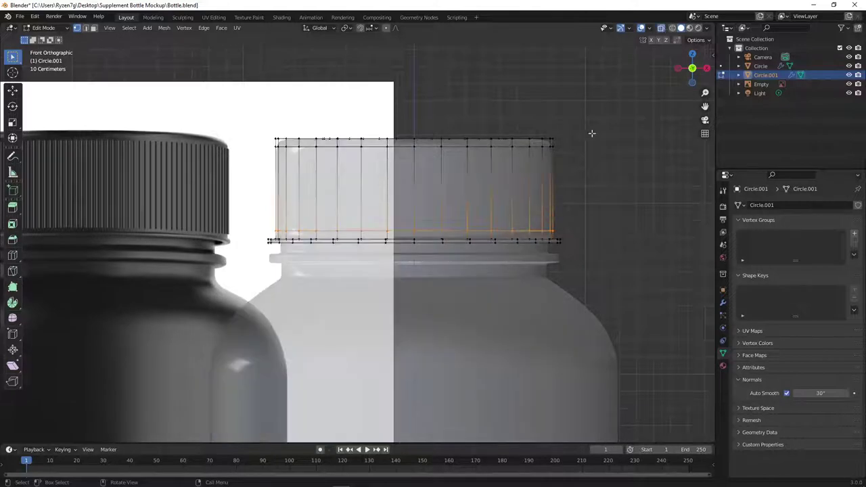
# Step: Box-select the cap's middle face band and subdivide it twice, then exit Edit Mode with X-ray off
pyautogui.click(93, 29)
pyautogui.press('b')
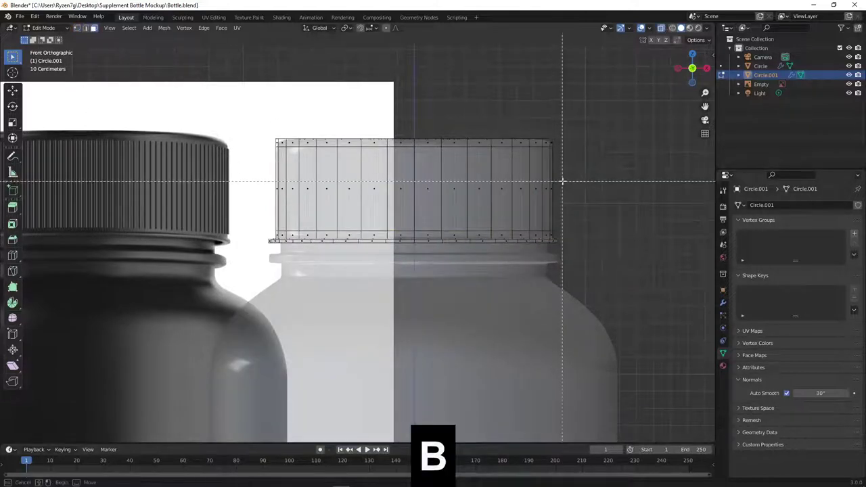
pyautogui.moveTo(568, 179); pyautogui.dragTo(260, 204)
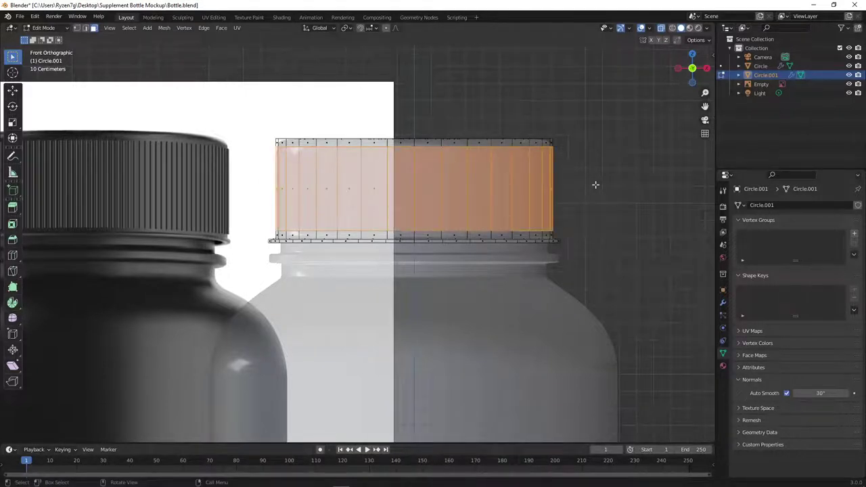
pyautogui.rightClick(547, 170)
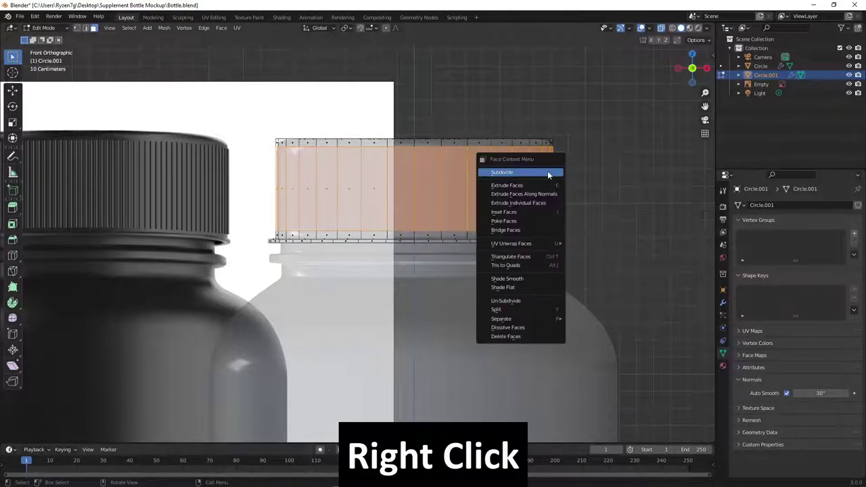
pyautogui.click(548, 170)
pyautogui.rightClick(546, 171)
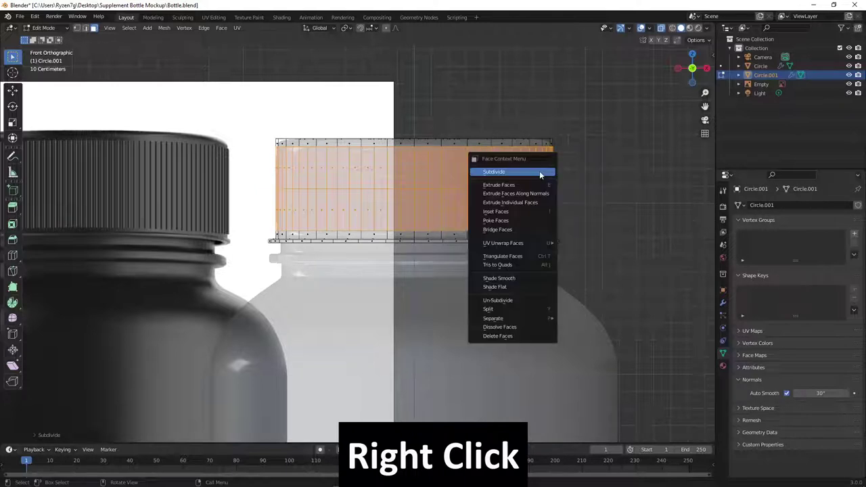
pyautogui.click(546, 171)
pyautogui.press('Tab')
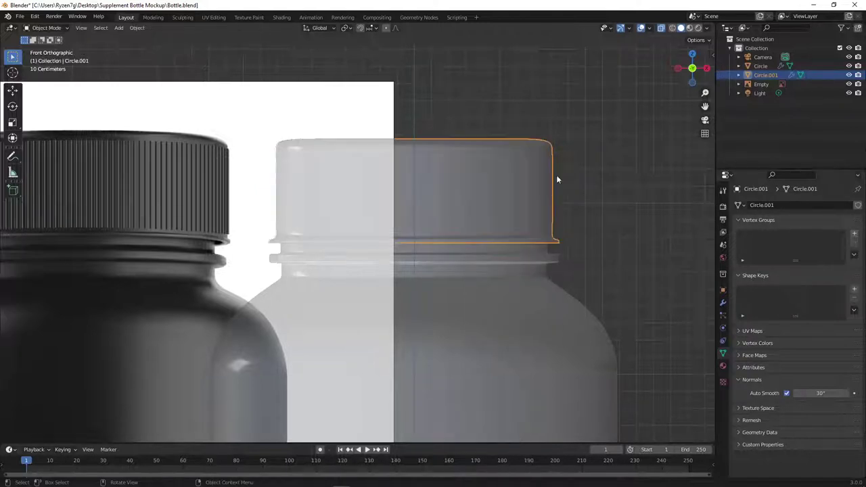
pyautogui.click(661, 30)
pyautogui.moveTo(562, 169); pyautogui.dragTo(539, 176, button='middle')
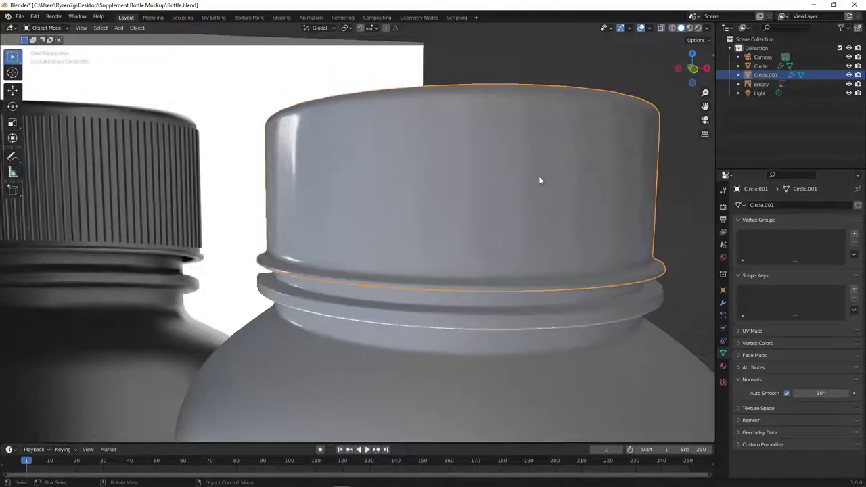
# Step: In edge select mode, select three horizontal edge loops around the cap
pyautogui.scroll(-2, 539, 176)
pyautogui.press('Tab')
pyautogui.scroll(1, 556, 198)
pyautogui.scroll(1, 500, 200)
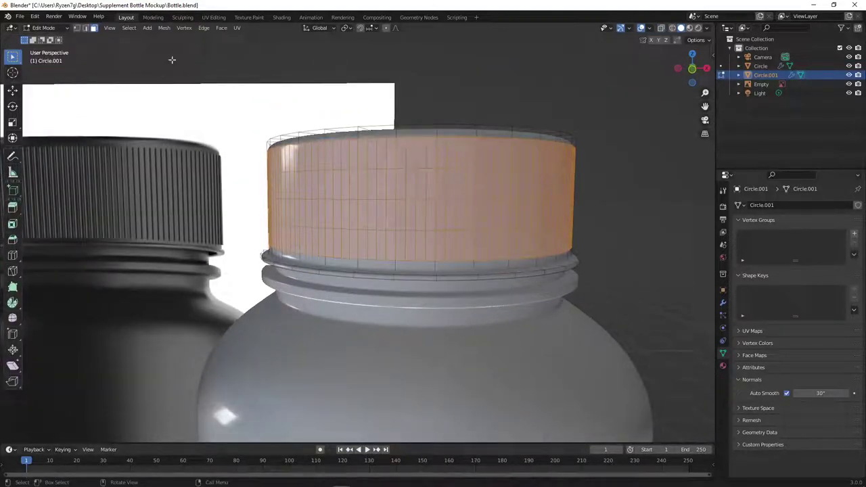
pyautogui.click(82, 28)
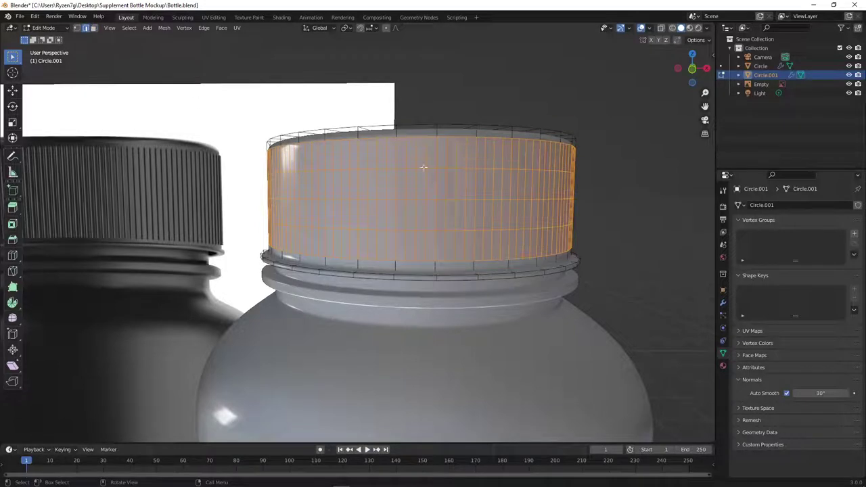
pyautogui.keyDown('alt'); pyautogui.click(565, 172); pyautogui.keyUp('alt')
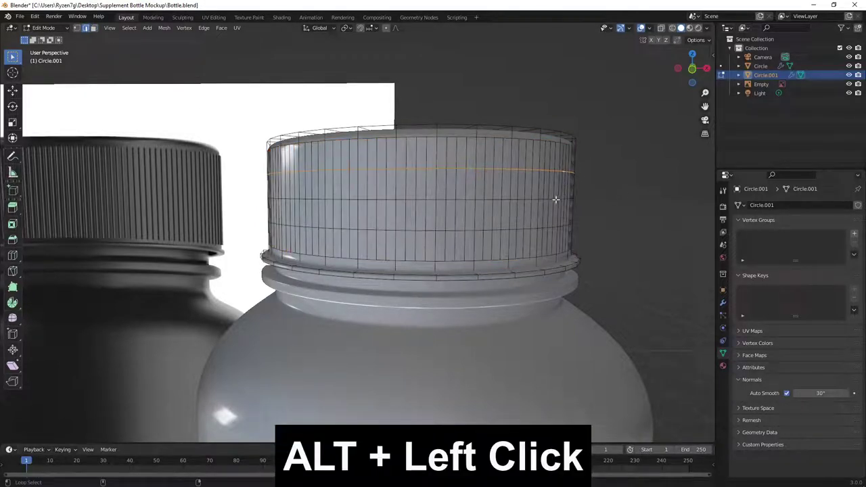
pyautogui.keyDown('alt'); pyautogui.keyDown('shift'); pyautogui.click(554, 199); pyautogui.keyUp('shift'); pyautogui.keyUp('alt')
pyautogui.keyDown('alt'); pyautogui.keyDown('shift'); pyautogui.click(554, 228); pyautogui.keyUp('shift'); pyautogui.keyUp('alt')
# Step: Dissolve the three selected loops with Dissolve Edges and turn X-ray back on
pyautogui.press('1')
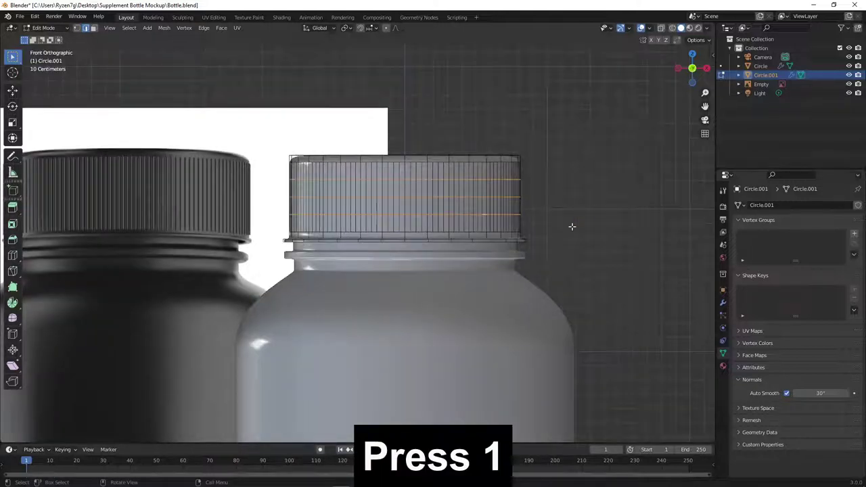
pyautogui.press('x')
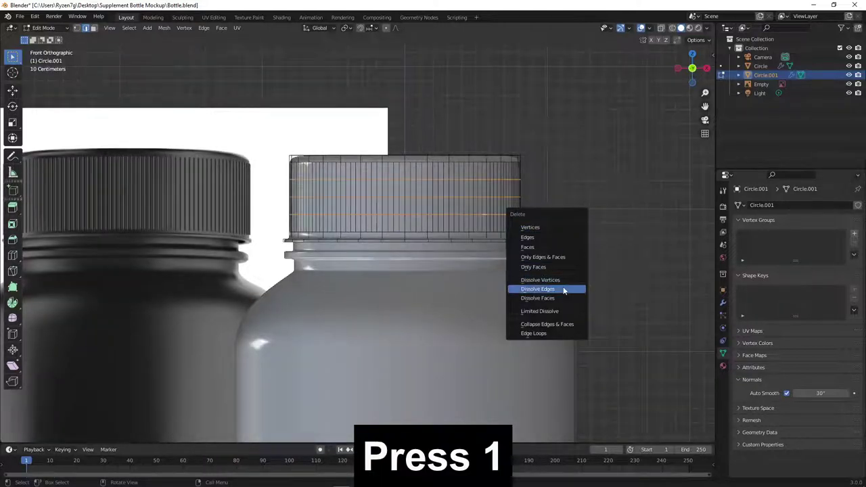
pyautogui.click(563, 290)
pyautogui.scroll(1, 536, 221)
pyautogui.scroll(1, 537, 222)
pyautogui.scroll(1, 514, 220)
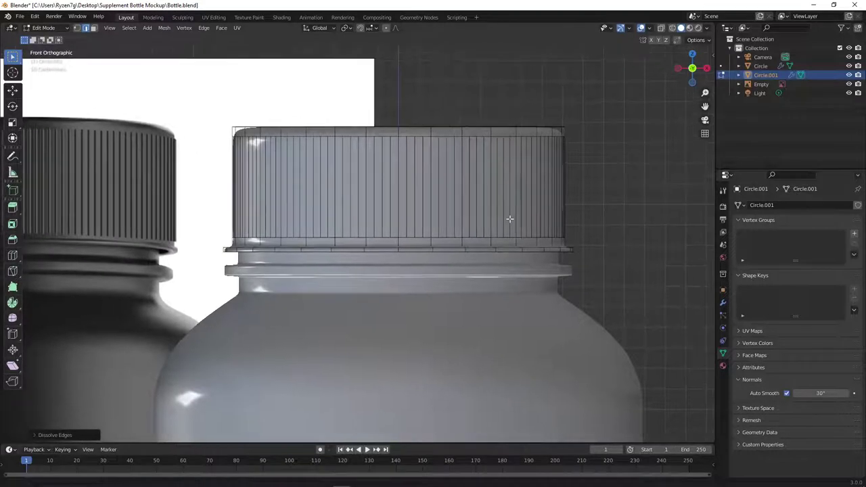
pyautogui.click(660, 28)
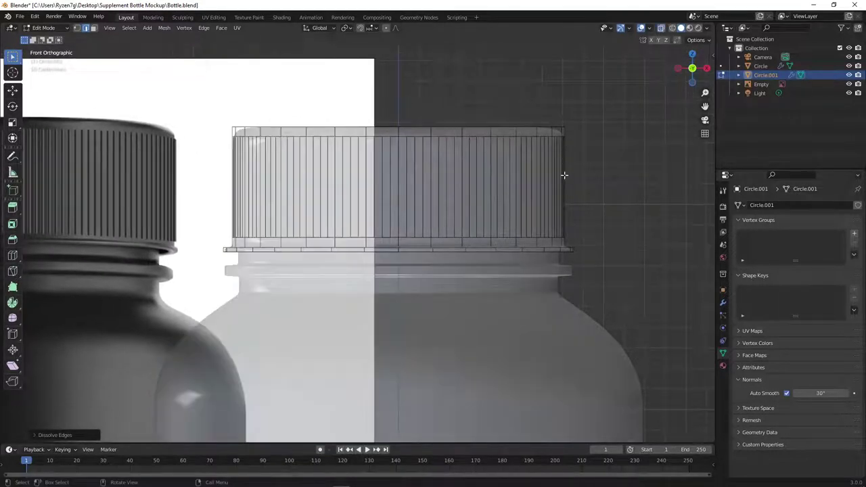
# Step: Box-select all faces of the cap's side band, then turn X-ray off
pyautogui.click(94, 30)
pyautogui.press('b')
pyautogui.moveTo(586, 173); pyautogui.dragTo(229, 205)
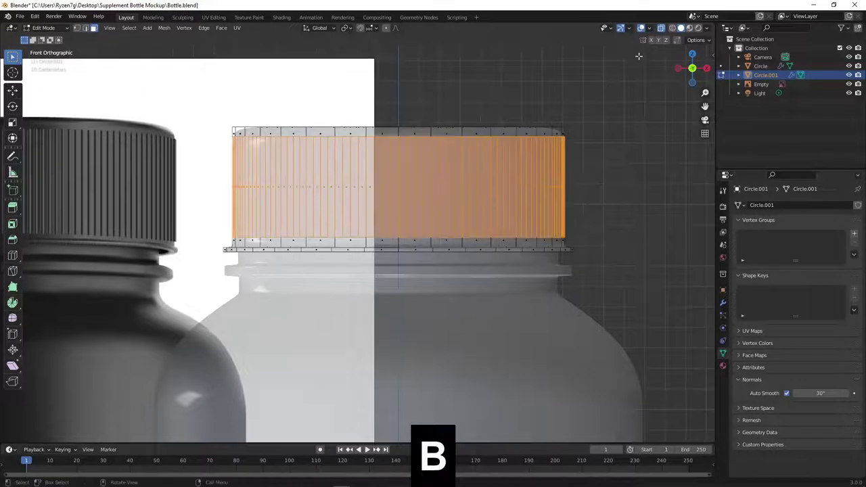
pyautogui.click(661, 29)
pyautogui.scroll(1, 560, 74)
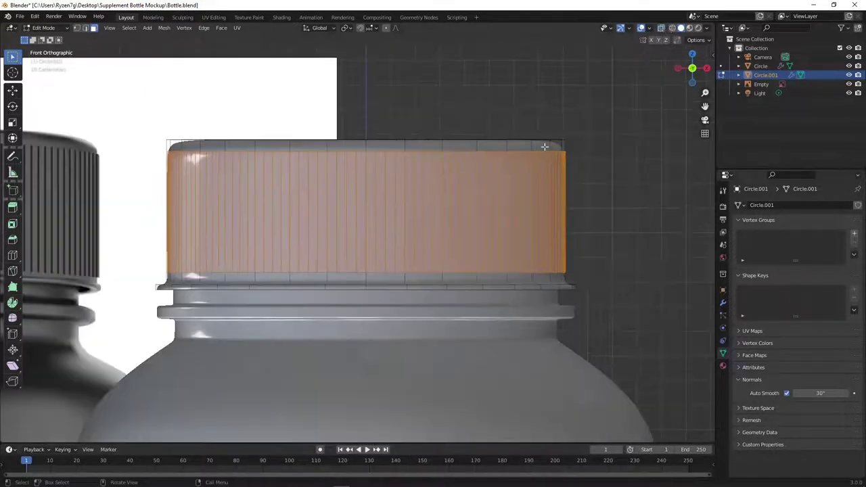
# Step: Inset each selected face individually with 0.008666 m thickness, then orbit to inspect the rib strips
pyautogui.press('i')
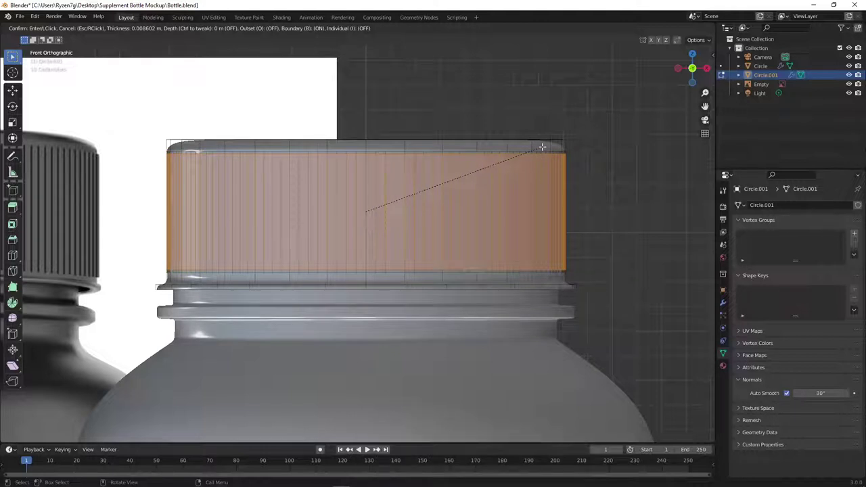
pyautogui.click(541, 147)
pyautogui.click(79, 436)
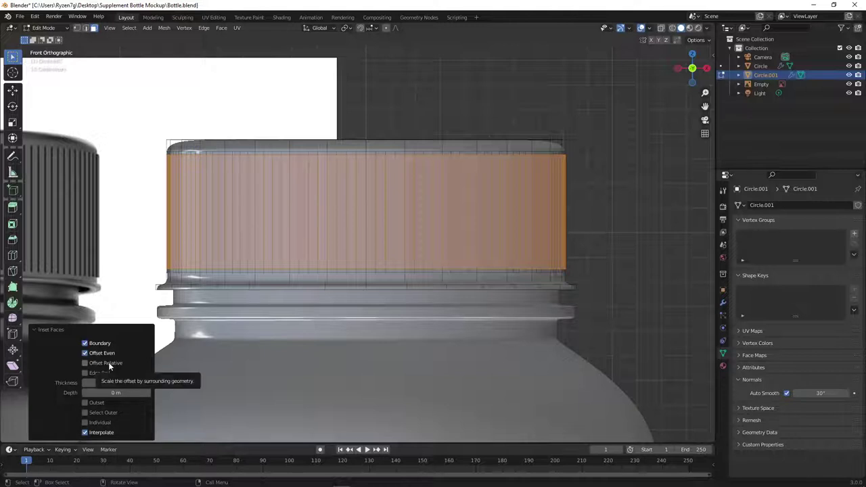
pyautogui.click(100, 424)
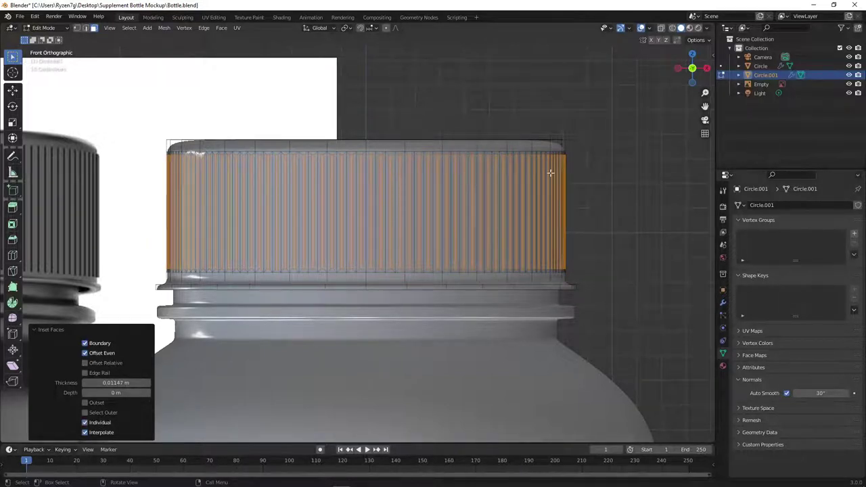
pyautogui.moveTo(116, 383)
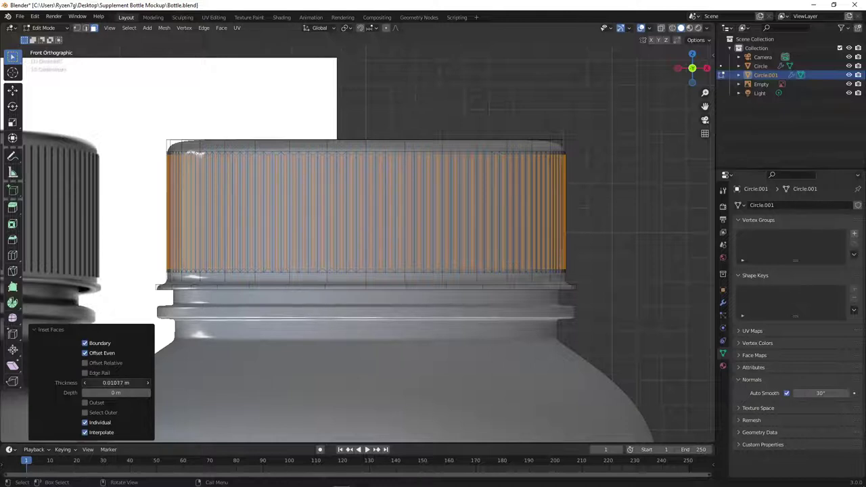
pyautogui.moveTo(116, 383); pyautogui.dragTo(110, 383)
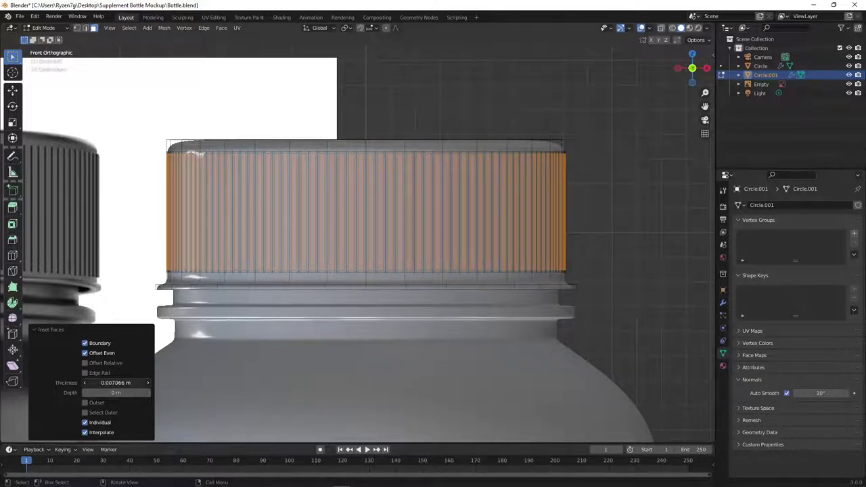
pyautogui.moveTo(116, 383); pyautogui.dragTo(114, 383)
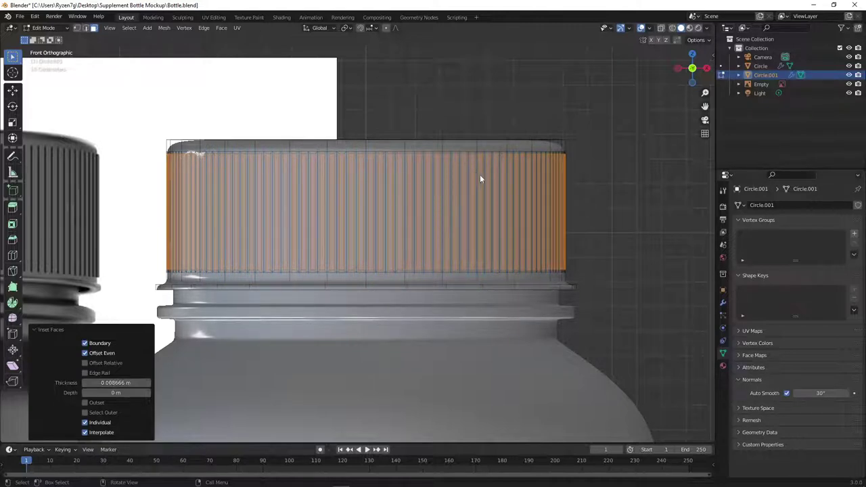
pyautogui.scroll(3, 479, 175)
pyautogui.moveTo(512, 207); pyautogui.dragTo(506, 210, button='middle')
pyautogui.scroll(-4, 506, 210)
pyautogui.moveTo(554, 248); pyautogui.dragTo(463, 215, button='middle')
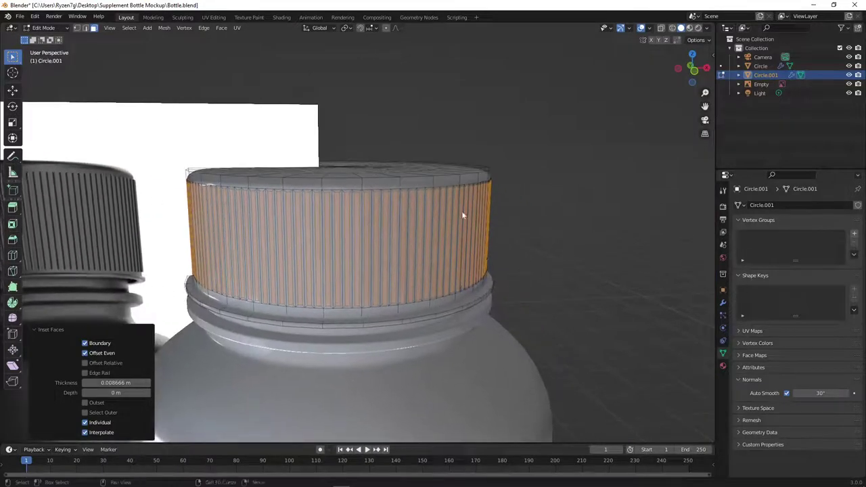
pyautogui.scroll(1, 474, 215)
pyautogui.scroll(-1, 490, 215)
pyautogui.scroll(1, 490, 215)
pyautogui.scroll(1, 514, 227)
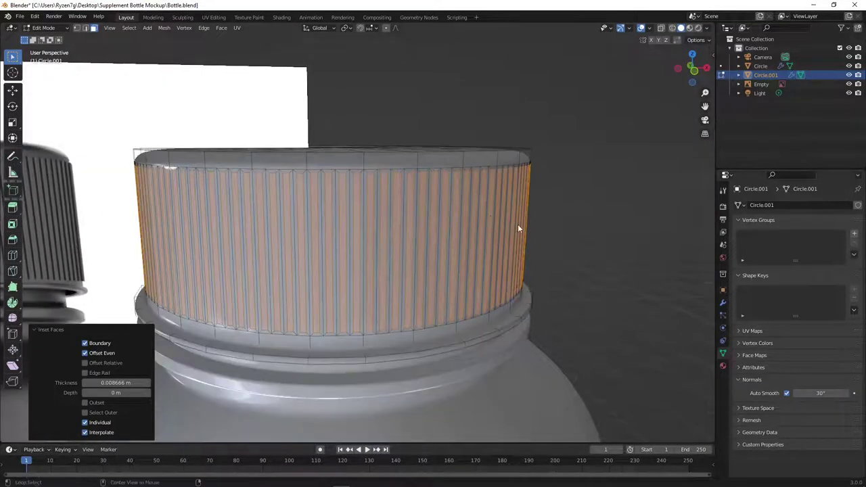
pyautogui.hotkey('alt', 'e')
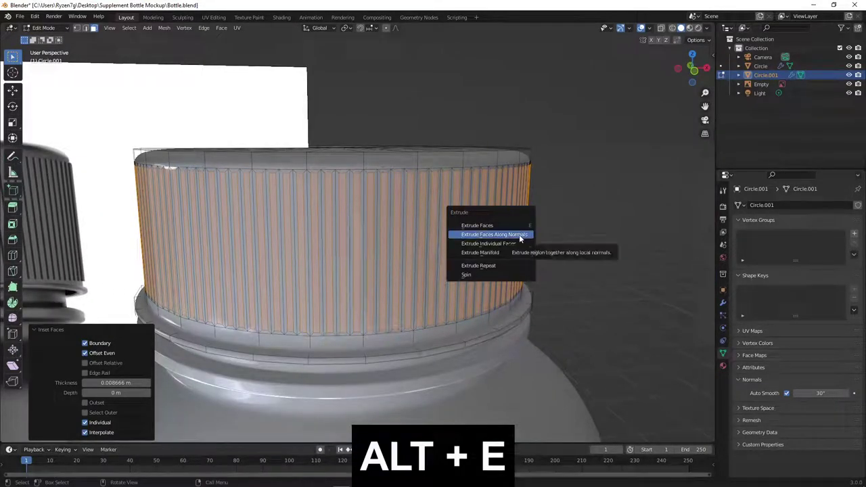
# Step: Push the rib strips inward along their normals by 0.0121 m to carve vertical grooves
pyautogui.click(519, 237)
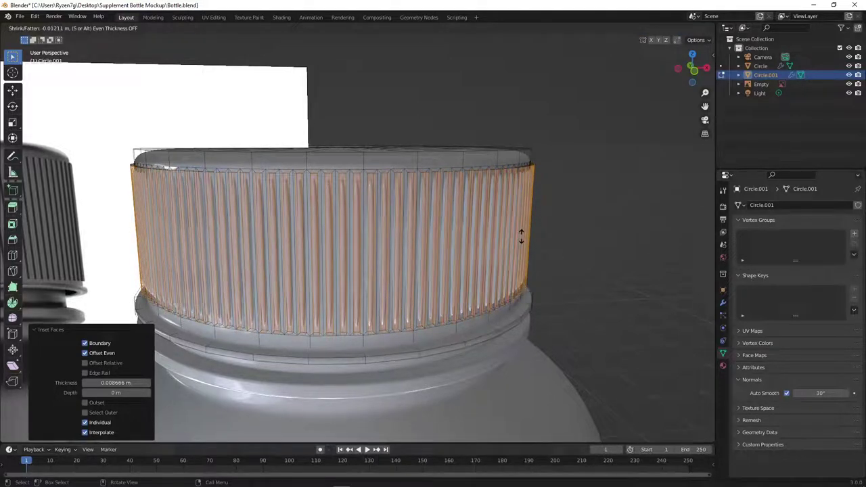
pyautogui.click(521, 237)
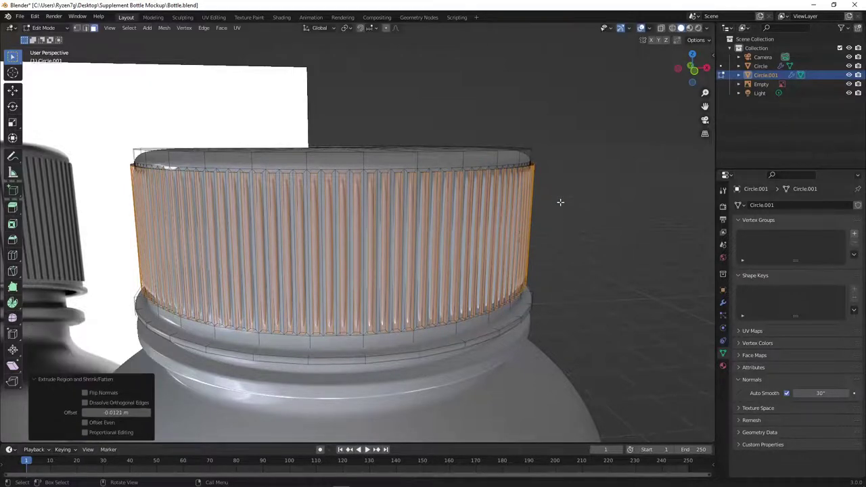
pyautogui.scroll(3, 561, 202)
pyautogui.scroll(3, 441, 239)
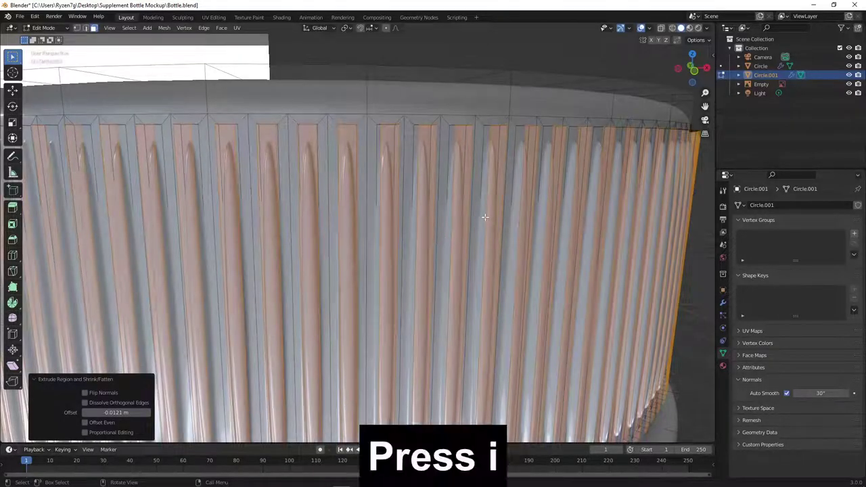
pyautogui.press('i')
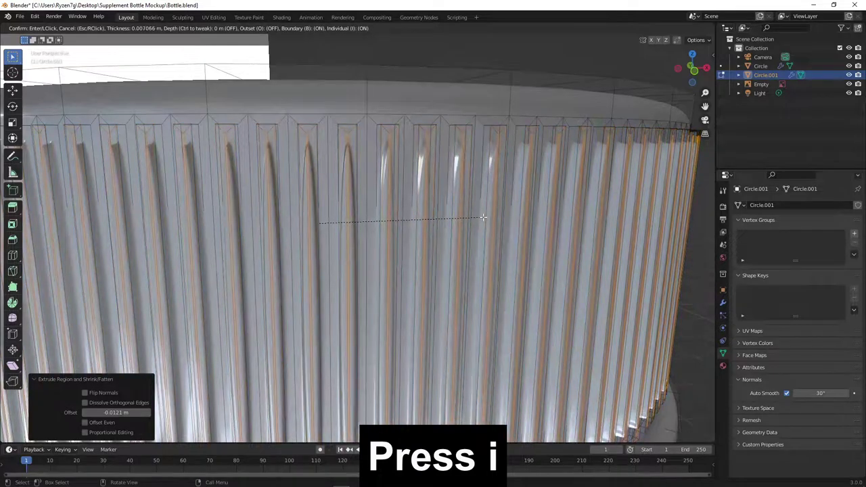
pyautogui.click(484, 218)
pyautogui.press('Tab')
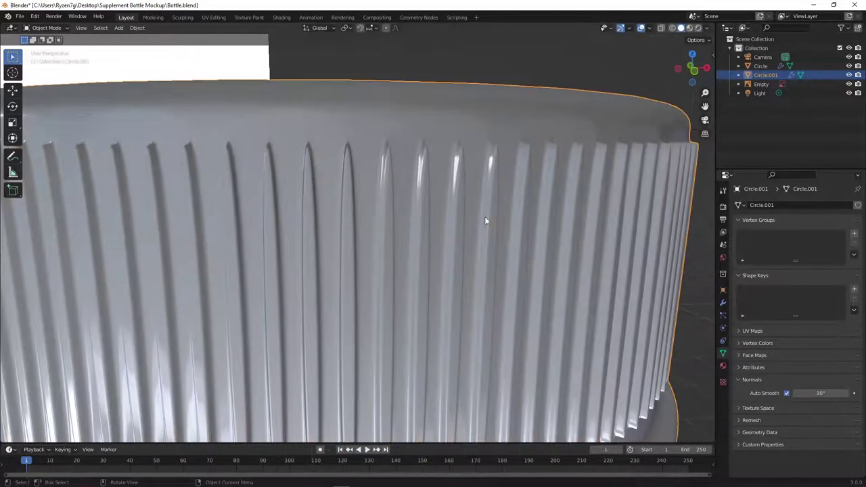
pyautogui.press('KP_1')
# Step: Add two loop cuts across the ribbed band and scale them apart along Z by 2.698
pyautogui.press('Tab')
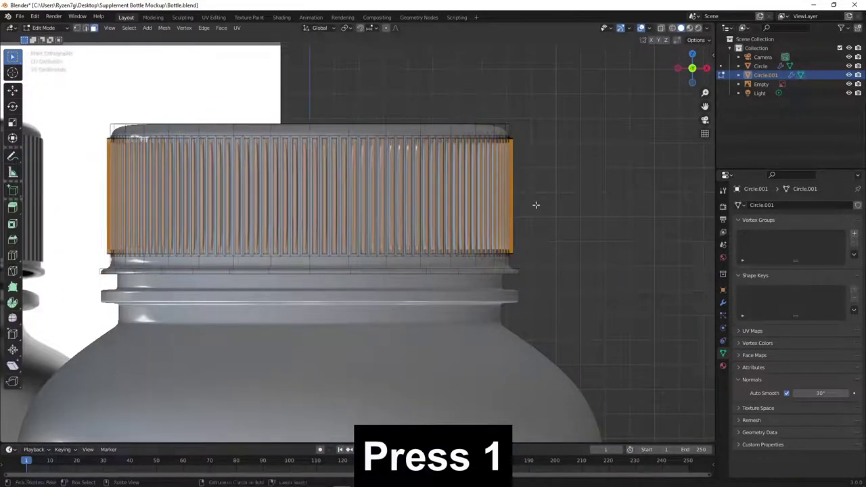
pyautogui.hotkey('ctrl', 'r')
pyautogui.scroll(1, 520, 198)
pyautogui.click(520, 198)
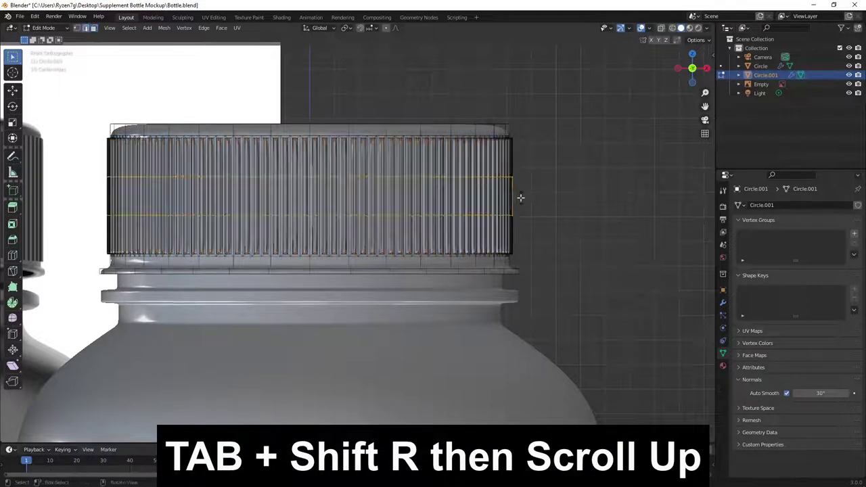
pyautogui.rightClick(521, 197)
pyautogui.press('s')
pyautogui.press('z')
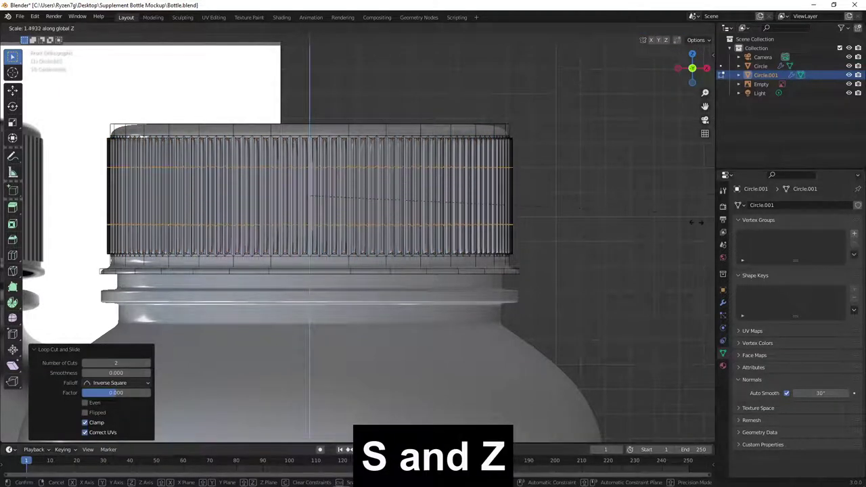
pyautogui.click(220, 246)
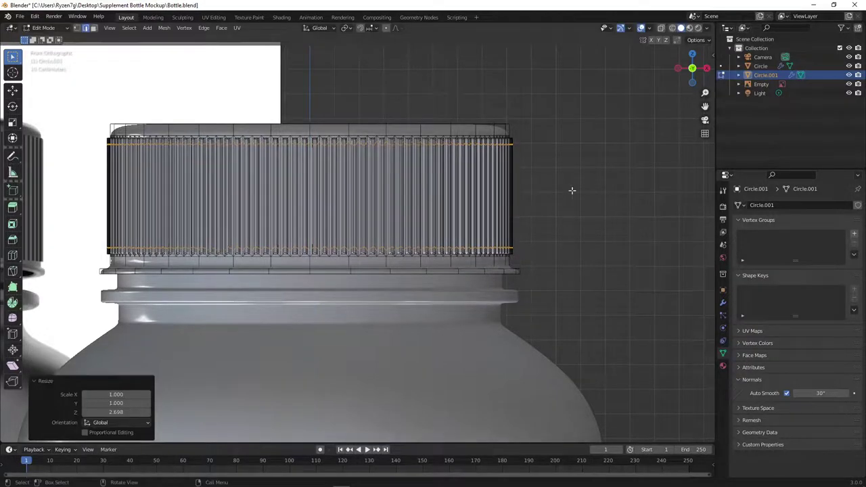
# Step: Back in Object Mode, apply smooth shading to the cap
pyautogui.press('Tab')
pyautogui.scroll(2, 515, 155)
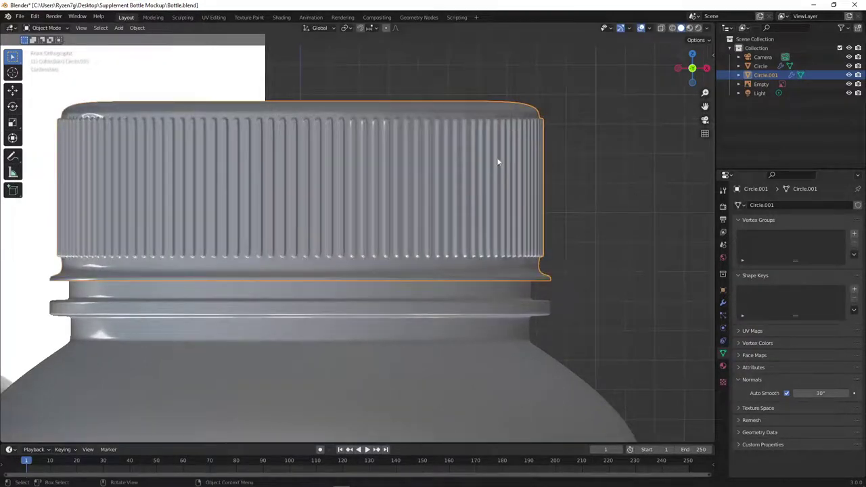
pyautogui.rightClick(478, 155)
pyautogui.click(478, 155)
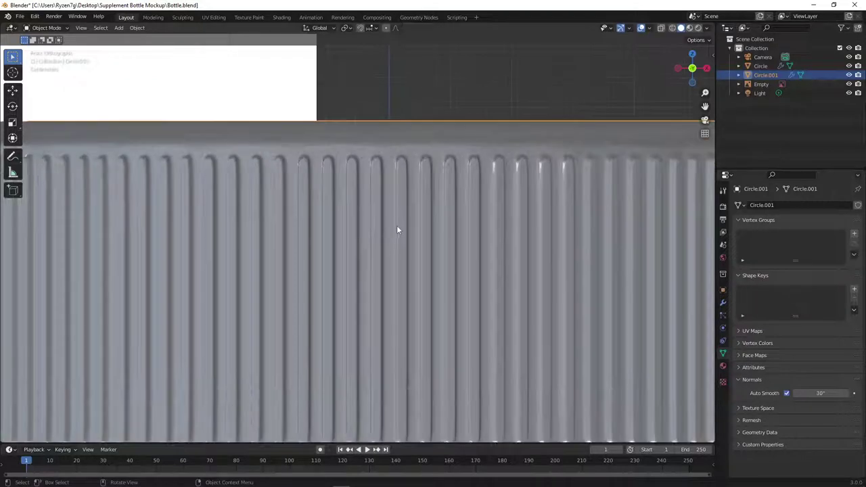
# Step: Move the reference image left along X and save the blend file
pyautogui.scroll(-4, 408, 184)
pyautogui.scroll(-2, 501, 287)
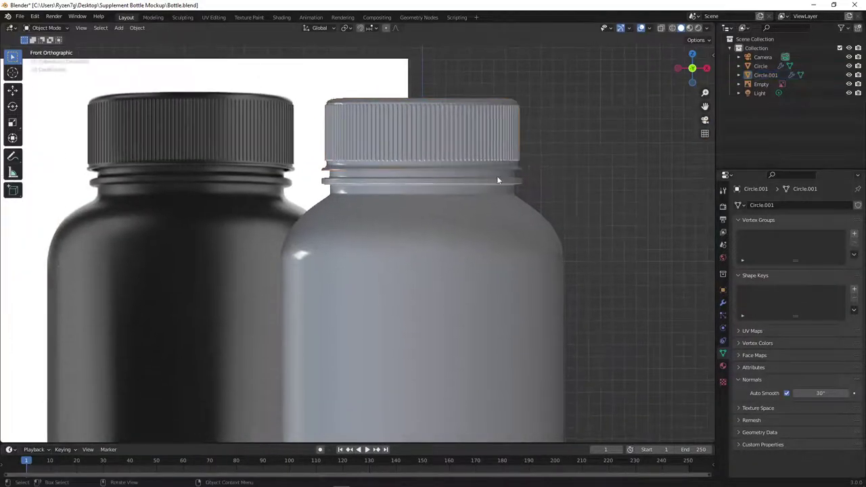
pyautogui.scroll(-2, 497, 175)
pyautogui.click(450, 169)
pyautogui.scroll(-1, 453, 160)
pyautogui.press('g')
pyautogui.press('x')
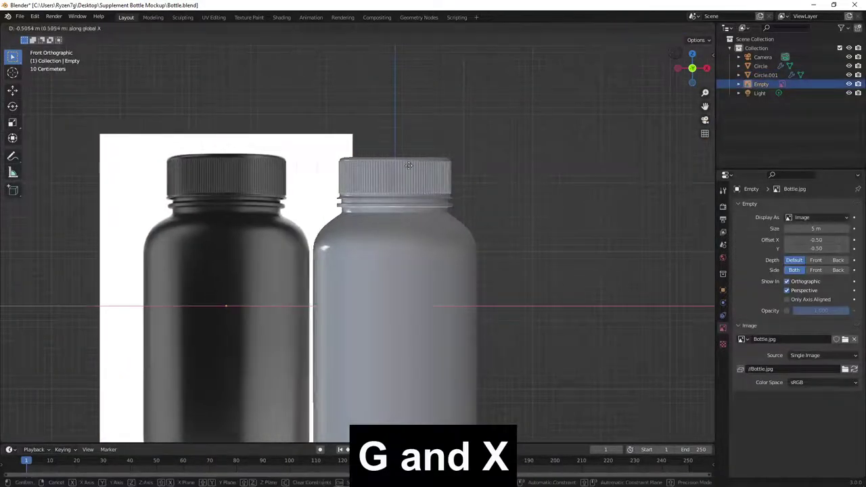
pyautogui.click(318, 169)
pyautogui.keyDown('shift'); pyautogui.moveTo(504, 219); pyautogui.dragTo(517, 195, button='middle'); pyautogui.keyUp('shift')
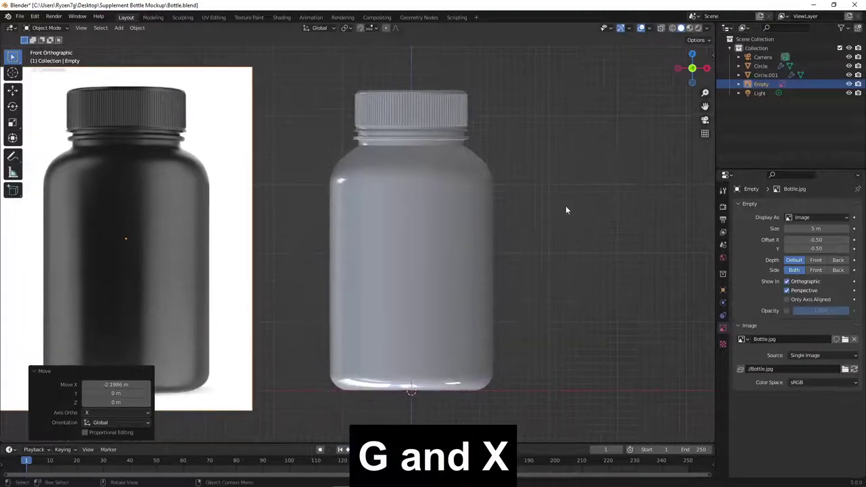
pyautogui.scroll(-4, 566, 209)
pyautogui.hotkey('ctrl', 's')
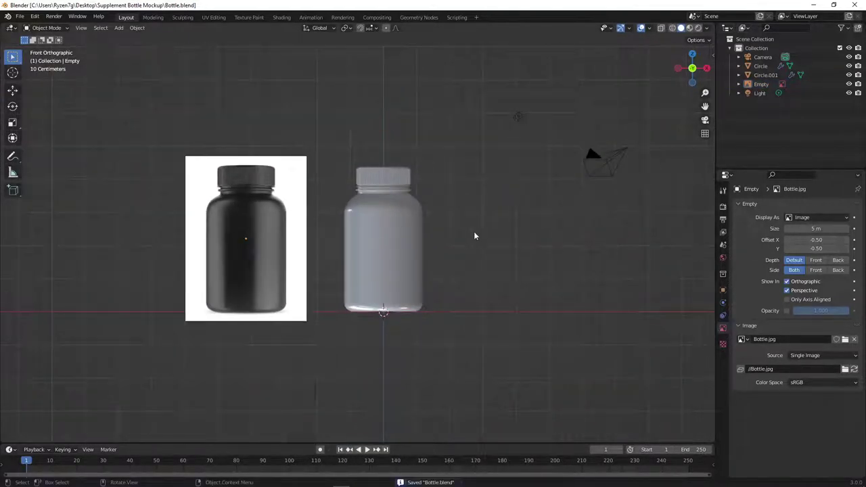
# Step: Add a plane scaled to about 11.87 as the ground beneath the bottle
pyautogui.hotkey('shift', 'a')
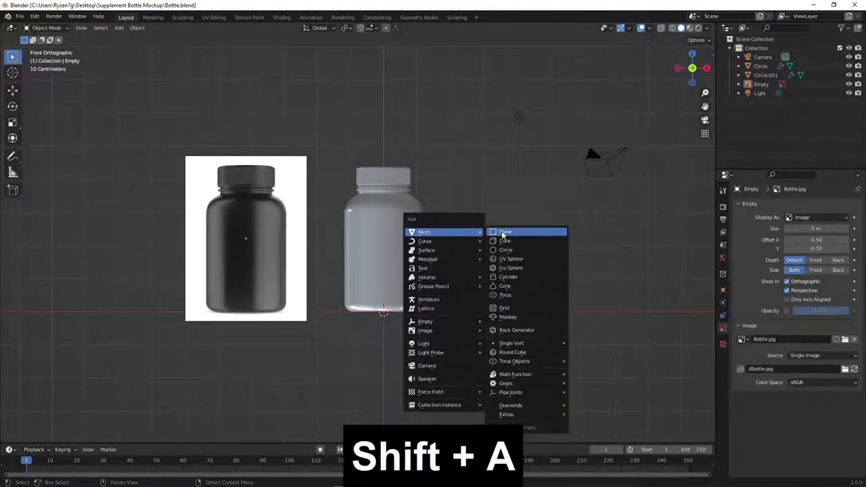
pyautogui.click(502, 235)
pyautogui.press('s')
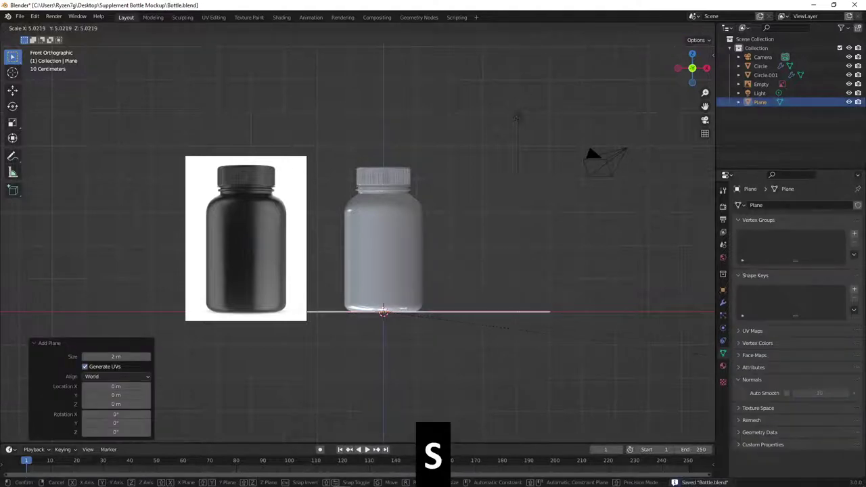
pyautogui.click(659, 342)
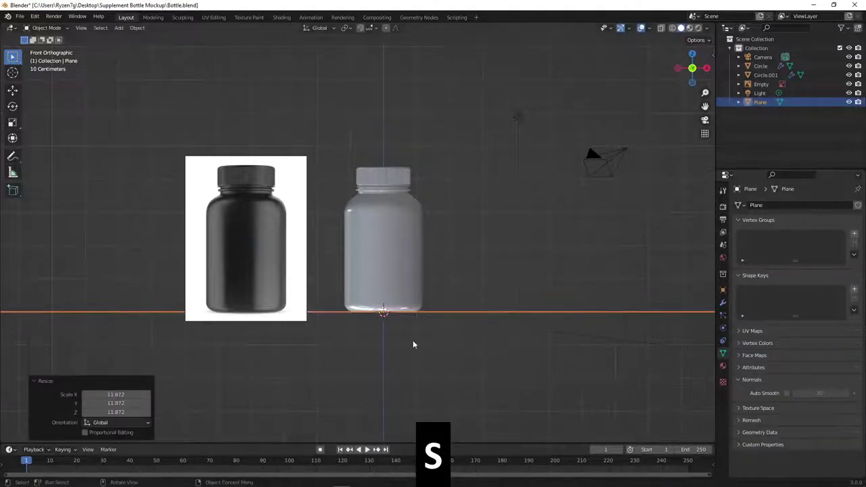
pyautogui.moveTo(413, 344)
pyautogui.mouseDown(button='middle')
pyautogui.moveTo(417, 336)
pyautogui.moveTo(406, 345)
pyautogui.mouseUp(button='middle')
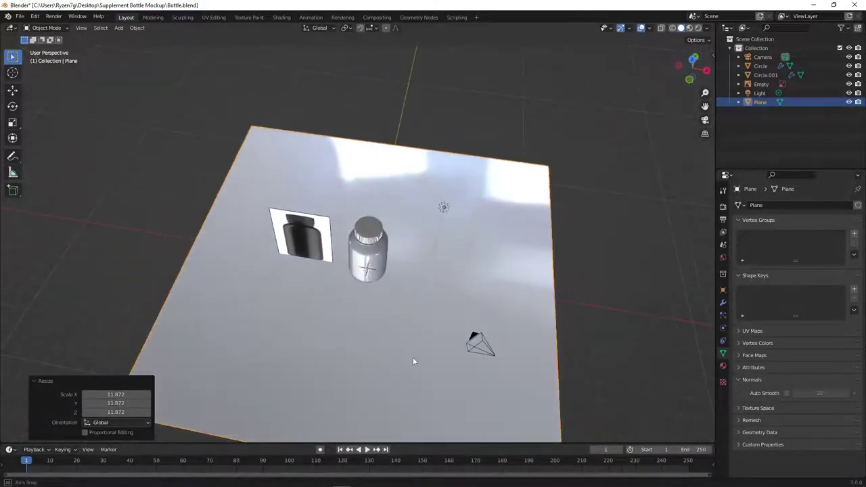
pyautogui.moveTo(405, 345); pyautogui.dragTo(403, 306, button='middle')
pyautogui.press('1')
pyautogui.scroll(3, 404, 303)
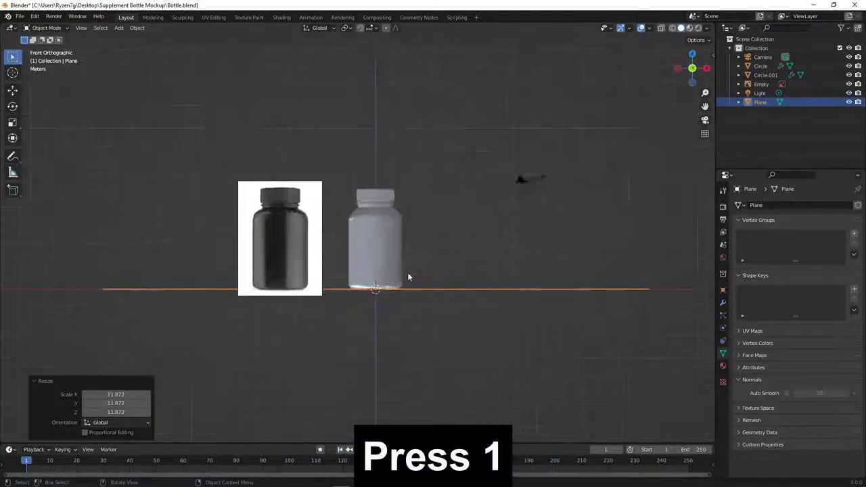
pyautogui.scroll(2, 408, 272)
# Step: Move the reference image further left along X and save the blend file
pyautogui.click(288, 233)
pyautogui.press('g')
pyautogui.press('x')
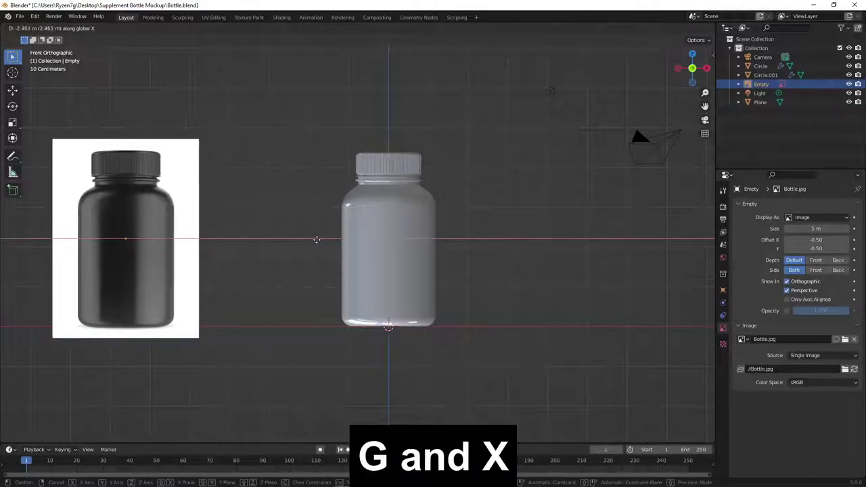
pyautogui.click(93, 237)
pyautogui.click(377, 246)
pyautogui.keyDown('shift'); pyautogui.moveTo(453, 233); pyautogui.dragTo(411, 230, button='middle'); pyautogui.keyUp('shift')
pyautogui.hotkey('ctrl', 's')
# Step: Zoom in on the cap and turn on X-ray to see inside it
pyautogui.click(408, 247)
pyautogui.scroll(3, 406, 203)
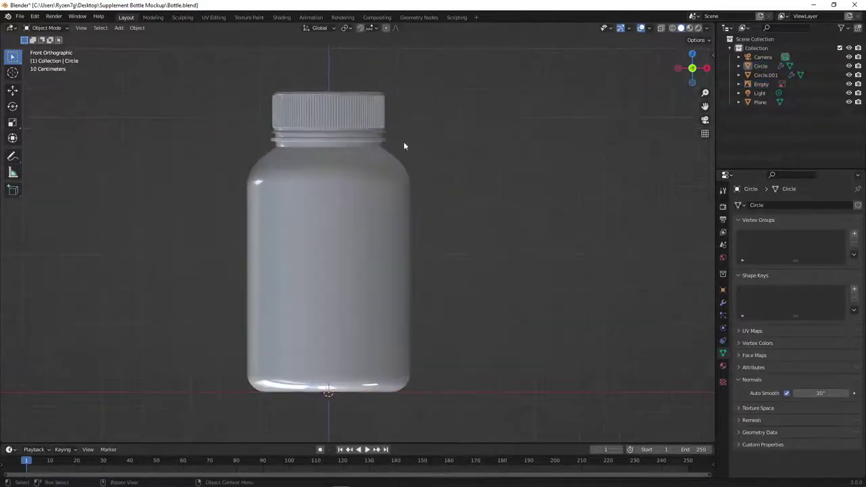
pyautogui.keyDown('shift'); pyautogui.moveTo(404, 145); pyautogui.dragTo(430, 270, button='middle'); pyautogui.keyUp('shift')
pyautogui.scroll(1, 410, 227)
pyautogui.scroll(4, 404, 203)
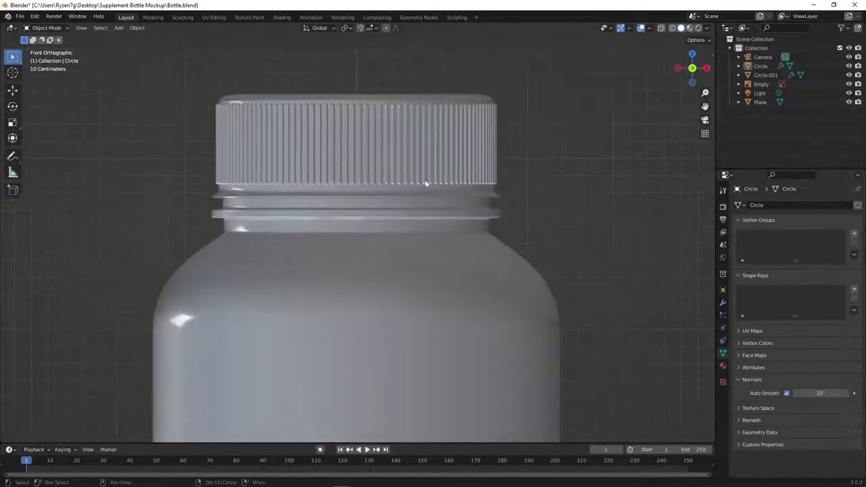
pyautogui.keyDown('shift'); pyautogui.moveTo(425, 183); pyautogui.dragTo(402, 246, button='middle'); pyautogui.keyUp('shift')
pyautogui.click(455, 198)
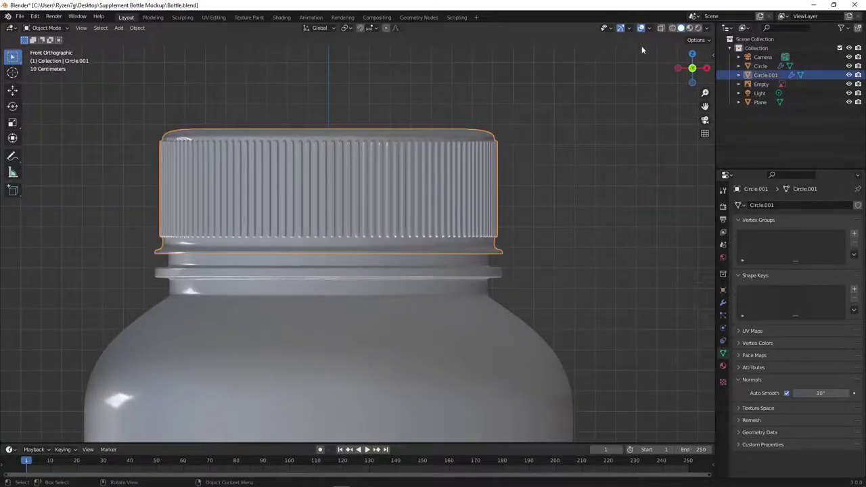
pyautogui.click(661, 29)
pyautogui.click(552, 252)
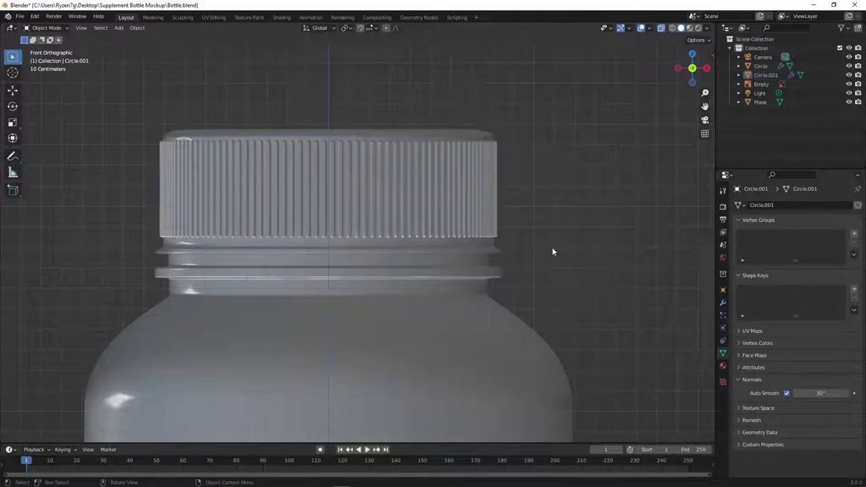
# Step: Raise the bottle neck's top edge loop along Z up inside the cap
pyautogui.click(469, 268)
pyautogui.press('Tab')
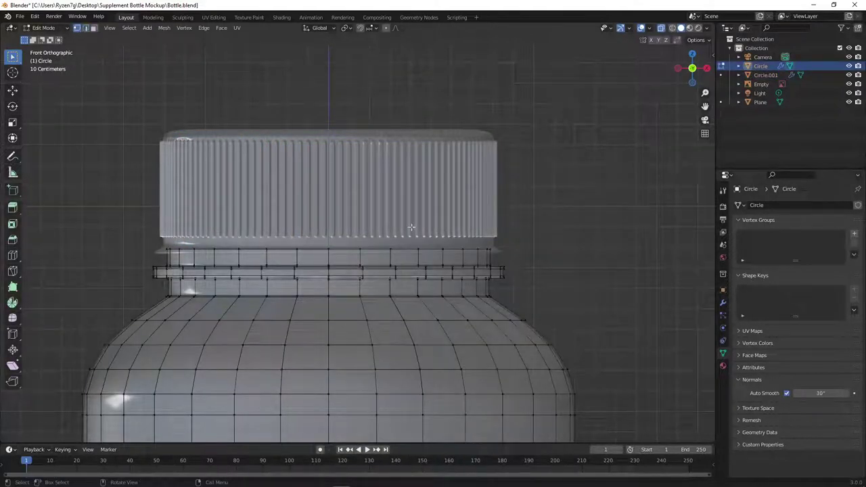
pyautogui.keyDown('alt'); pyautogui.click(443, 250); pyautogui.keyUp('alt')
pyautogui.press('g')
pyautogui.press('z')
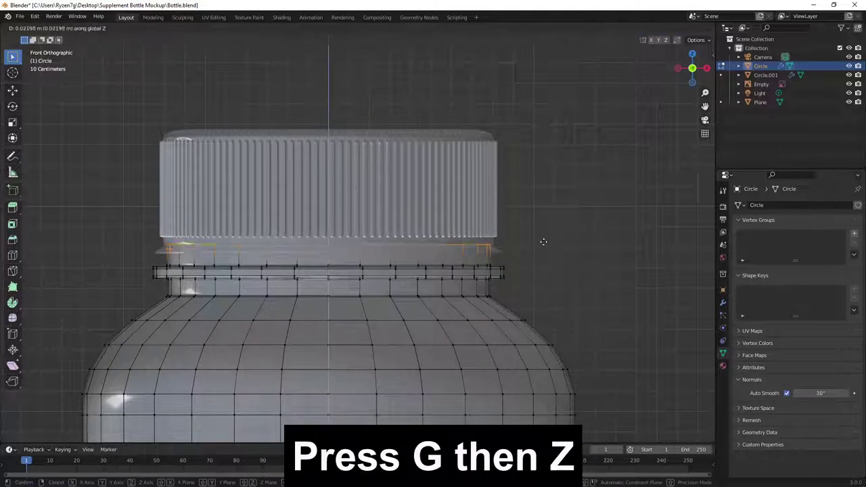
pyautogui.click(552, 166)
pyautogui.press('Tab')
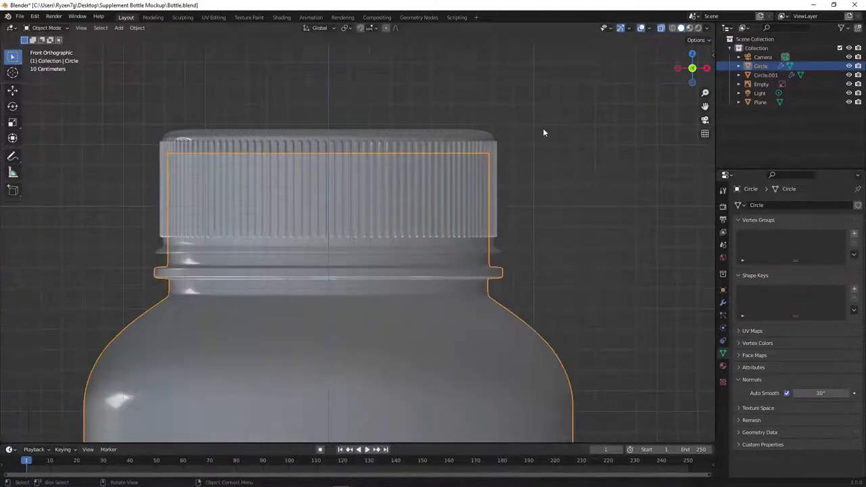
# Step: Turn off X-ray and hide the cap object
pyautogui.click(661, 29)
pyautogui.click(473, 144)
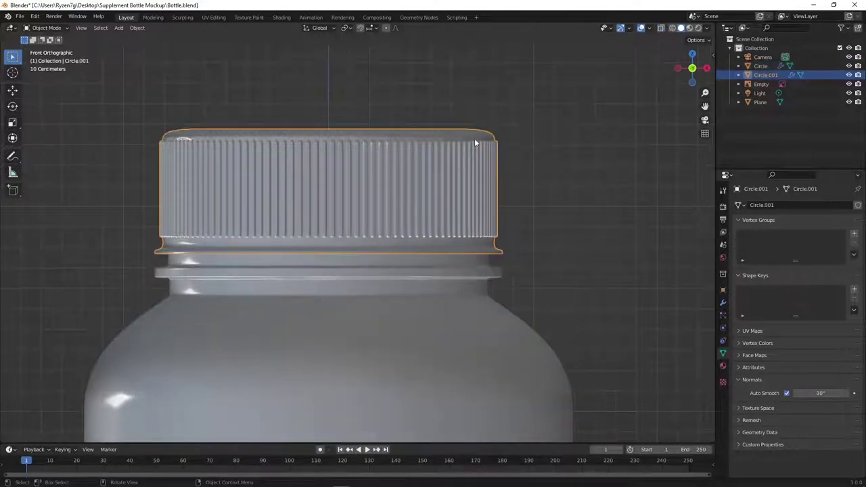
pyautogui.press('h')
pyautogui.click(438, 209)
# Step: With X-ray on in Edit Mode, knife a slanted cut across the neck's front
pyautogui.press('Tab')
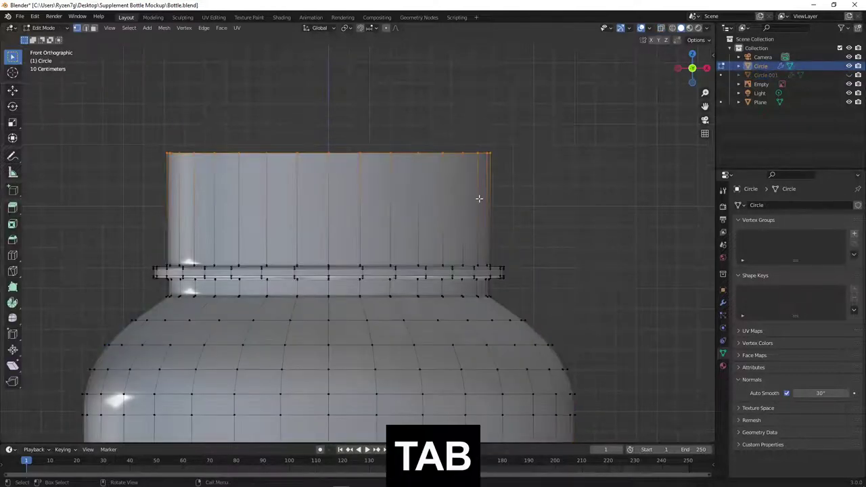
pyautogui.scroll(1, 541, 201)
pyautogui.scroll(1, 541, 201)
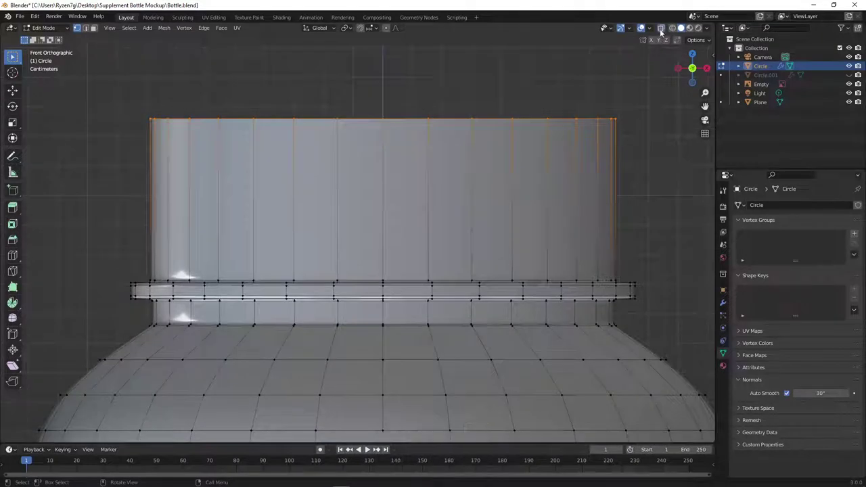
pyautogui.click(661, 28)
pyautogui.keyDown('shift'); pyautogui.moveTo(629, 149); pyautogui.dragTo(610, 166, button='middle'); pyautogui.keyUp('shift')
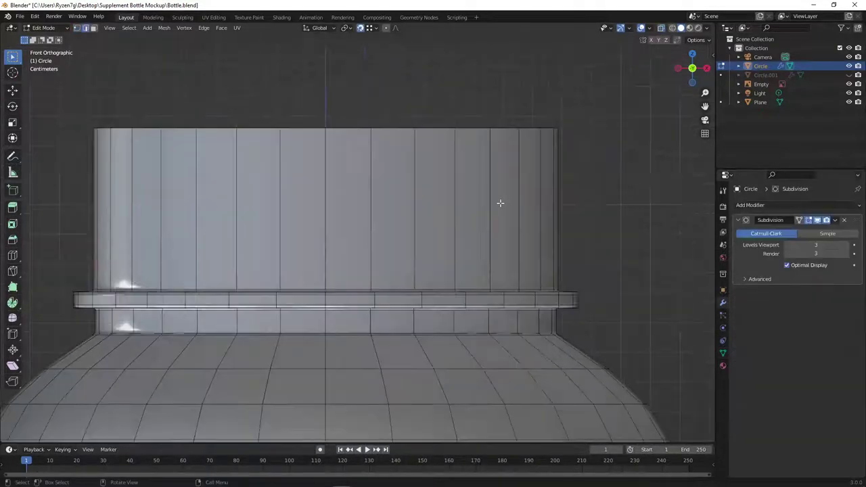
pyautogui.press('k')
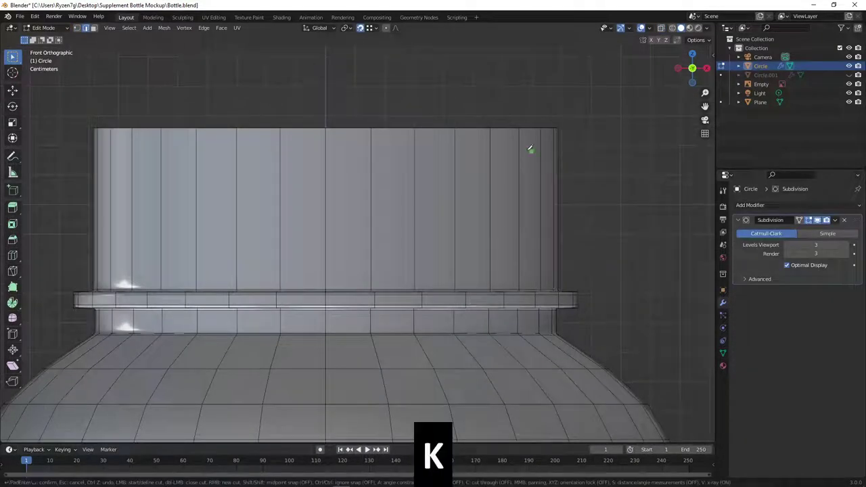
pyautogui.click(518, 148)
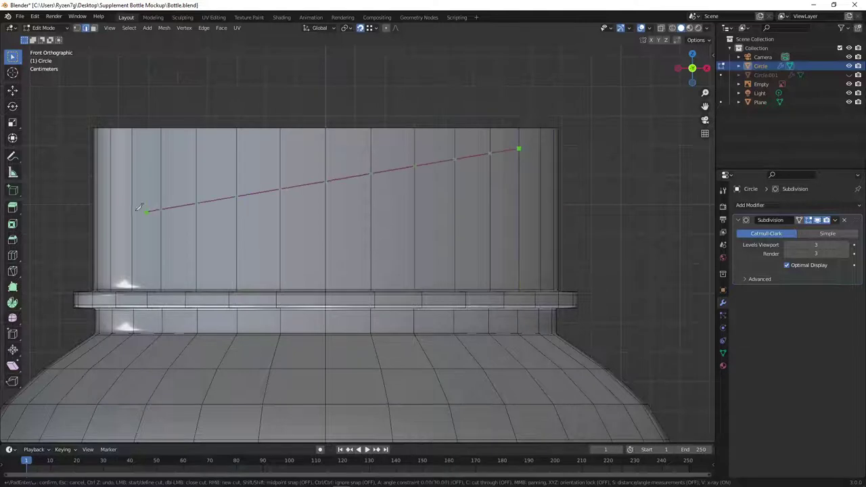
pyautogui.click(93, 189)
pyautogui.press('Return')
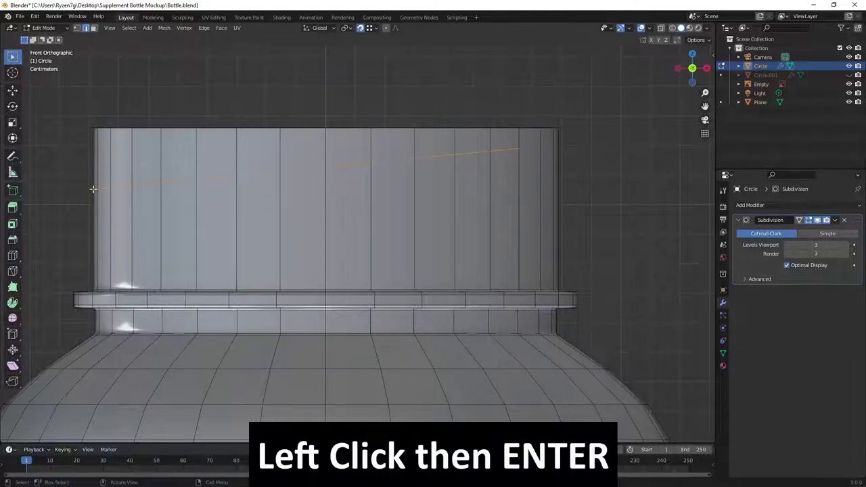
# Step: In back orthographic view, knife a slanted cut from the neck's right edge down to its left
pyautogui.scroll(-3, 374, 186)
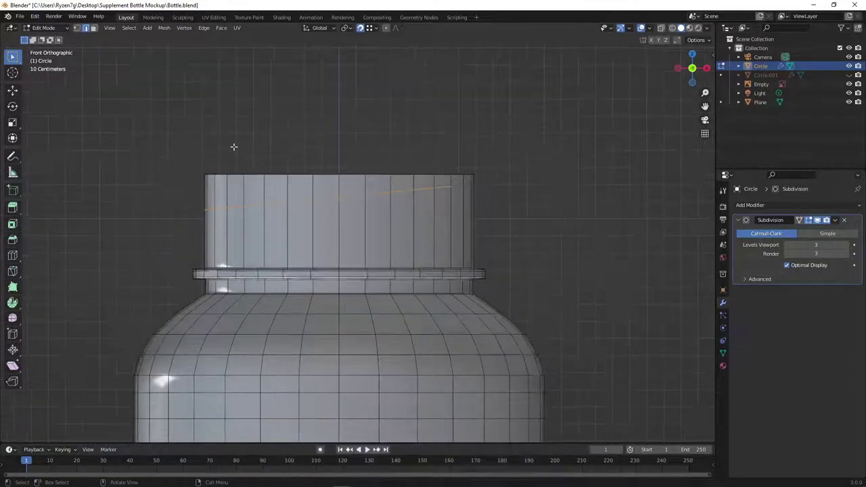
pyautogui.press('Tab')
pyautogui.press('Tab')
pyautogui.moveTo(314, 220); pyautogui.dragTo(413, 231, button='middle')
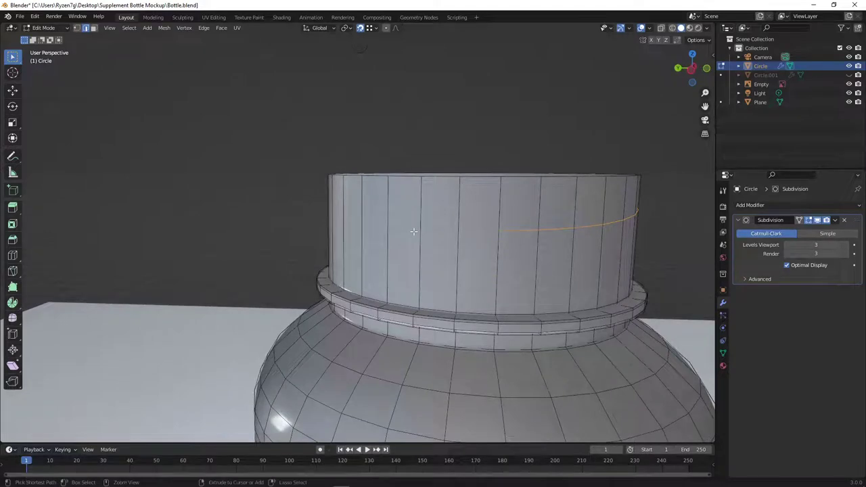
pyautogui.hotkey('ctrl', '1')
pyautogui.scroll(1, 491, 237)
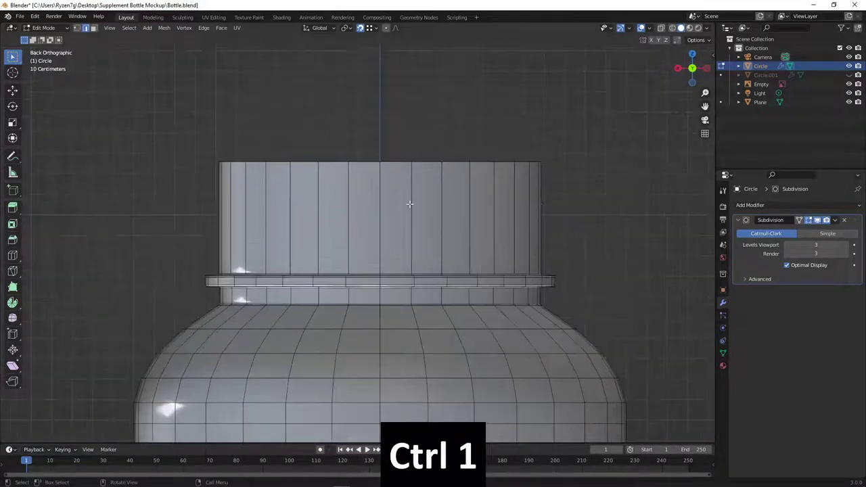
pyautogui.click(77, 27)
pyautogui.scroll(1, 574, 222)
pyautogui.press('k')
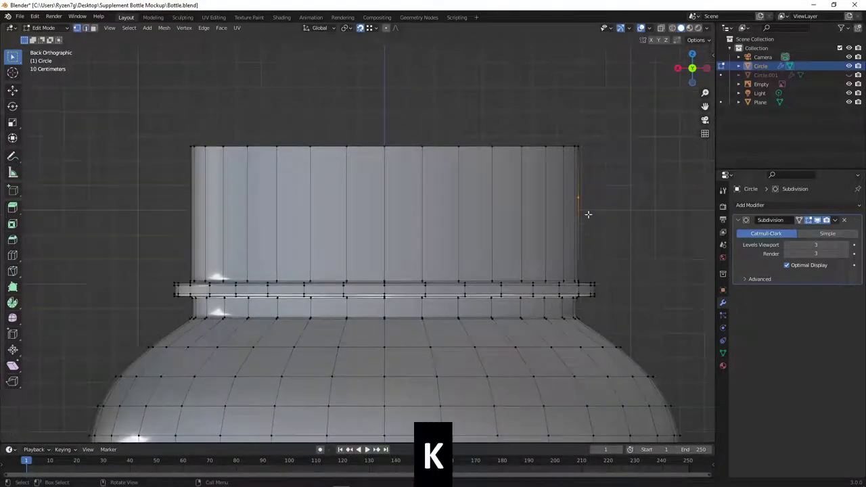
pyautogui.click(579, 197)
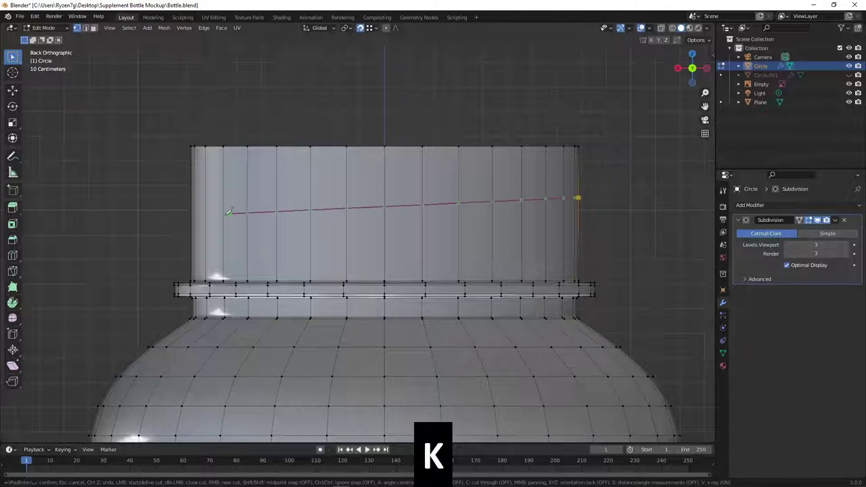
pyautogui.click(193, 221)
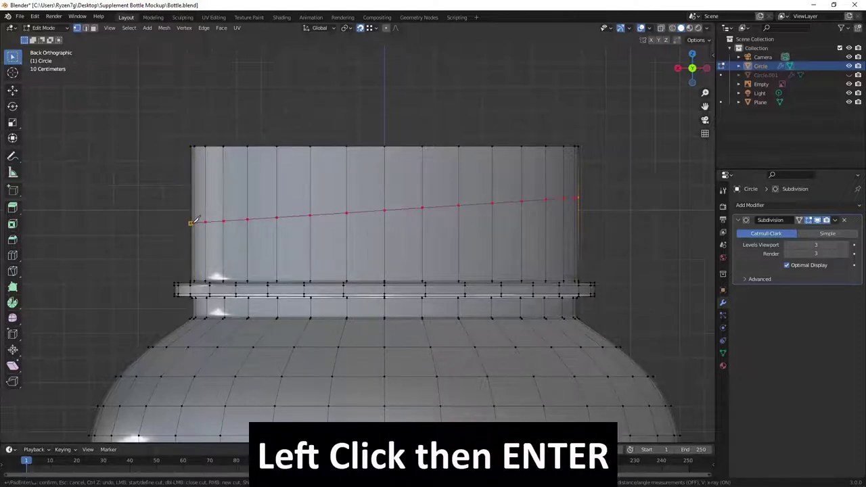
pyautogui.press('Return')
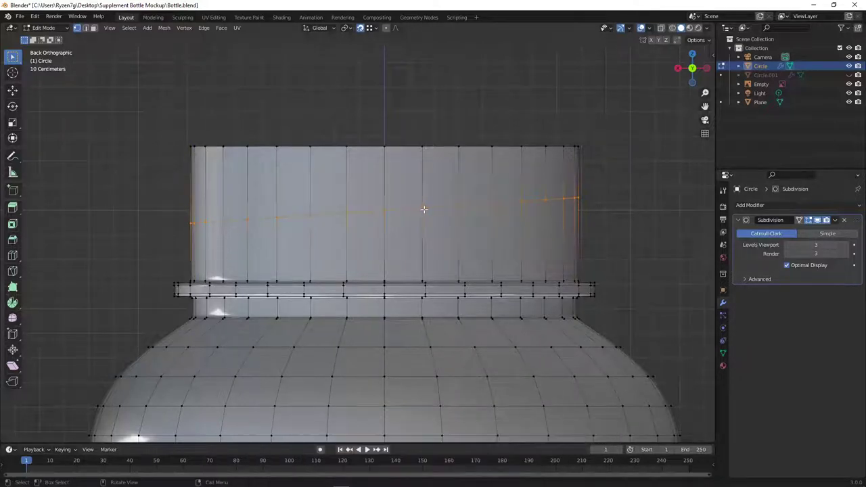
# Step: Add a matching front knife cut so the sloping line wraps around the neck
pyautogui.moveTo(272, 225)
pyautogui.mouseDown(button='middle')
pyautogui.moveTo(393, 229)
pyautogui.moveTo(373, 241)
pyautogui.mouseUp(button='middle')
pyautogui.scroll(-5, 393, 230)
pyautogui.press('KP_1')
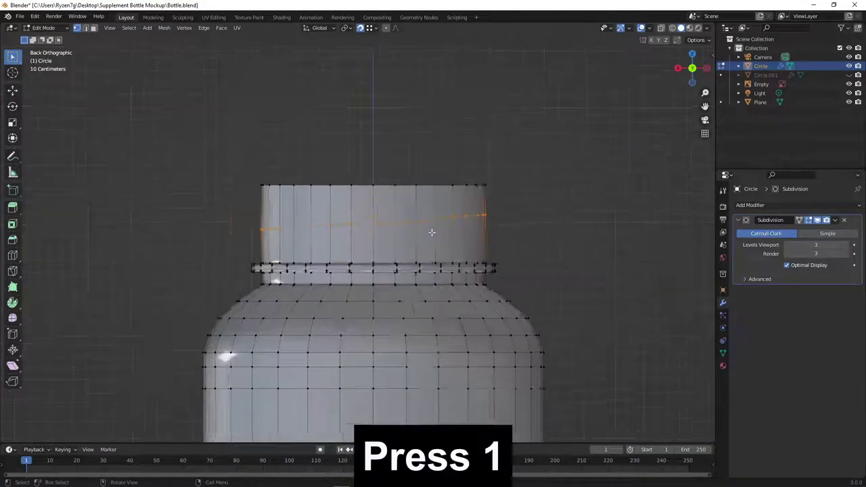
pyautogui.press('KP_1')
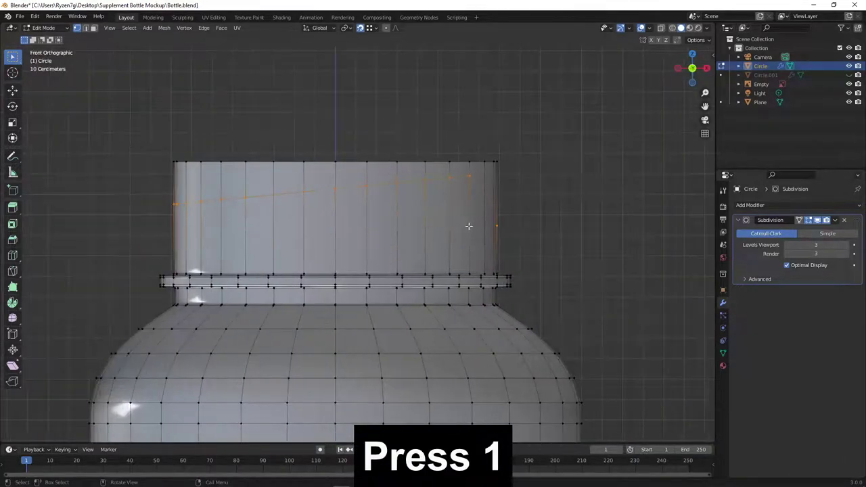
pyautogui.press('k')
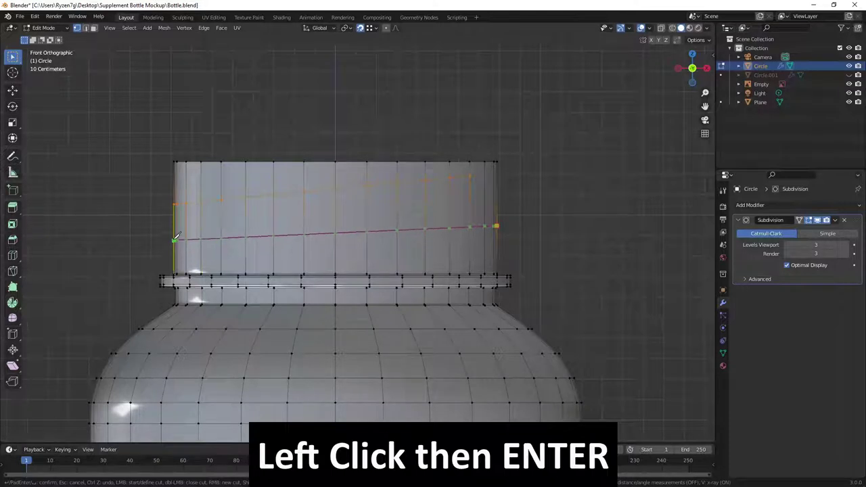
pyautogui.click(175, 238)
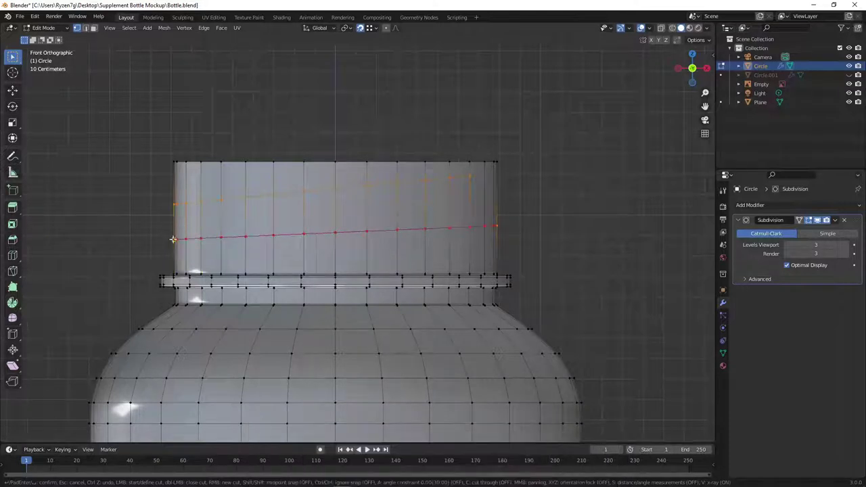
pyautogui.press('Return')
pyautogui.moveTo(278, 251); pyautogui.dragTo(435, 265, button='middle')
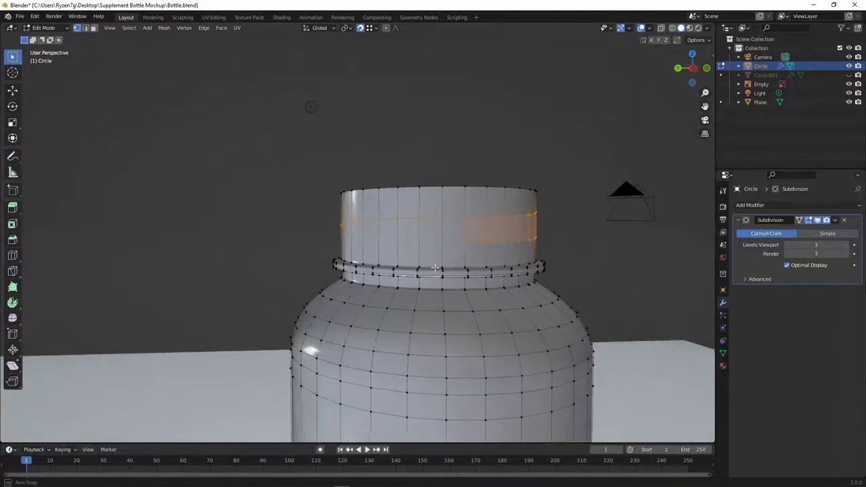
# Step: From the back view, knife a lower parallel cut from the neck's right edge to its lower left
pyautogui.hotkey('ctrl', '1')
pyautogui.scroll(2, 435, 265)
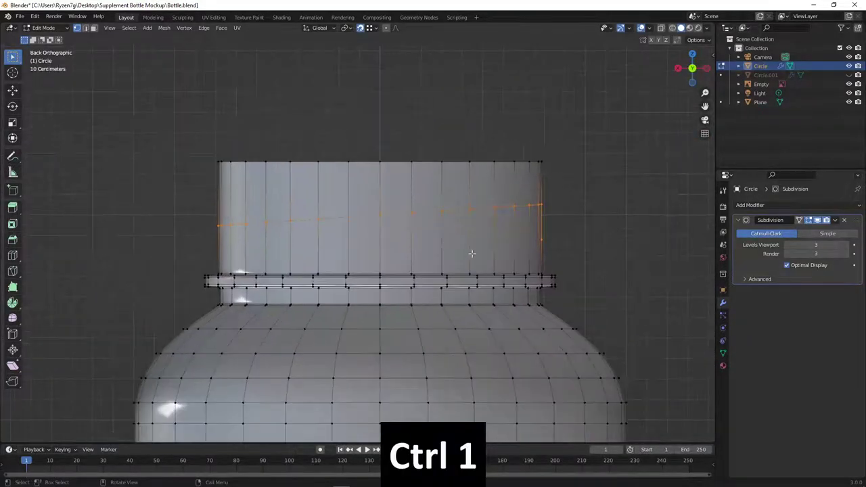
pyautogui.scroll(2, 469, 251)
pyautogui.press('k')
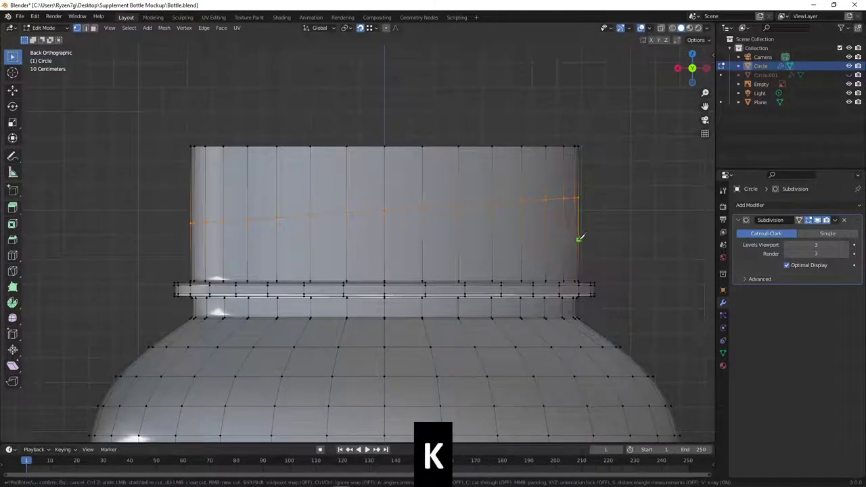
pyautogui.click(579, 238)
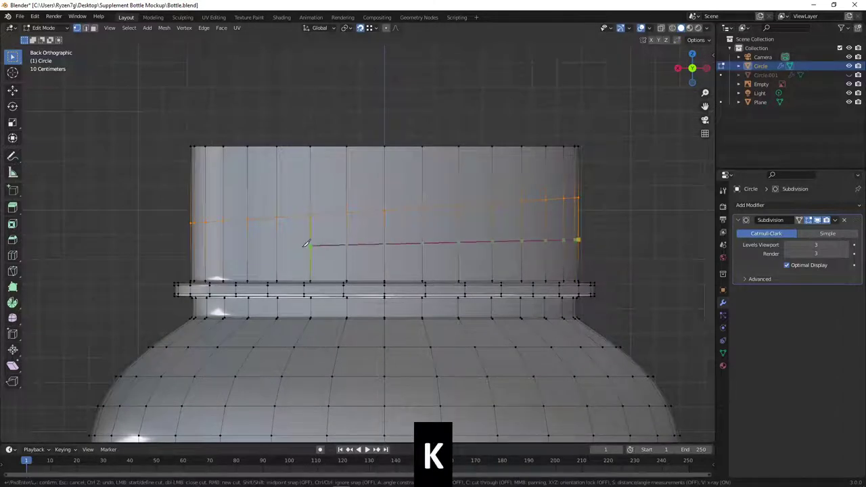
pyautogui.click(225, 260)
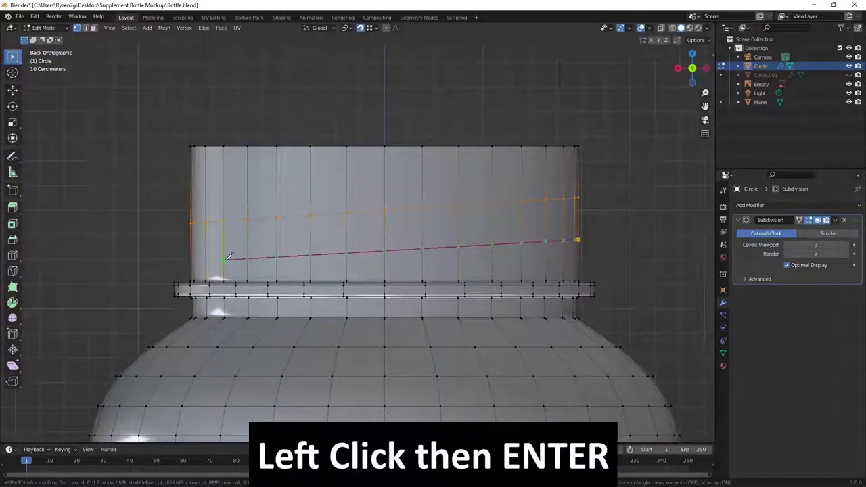
pyautogui.press('Return')
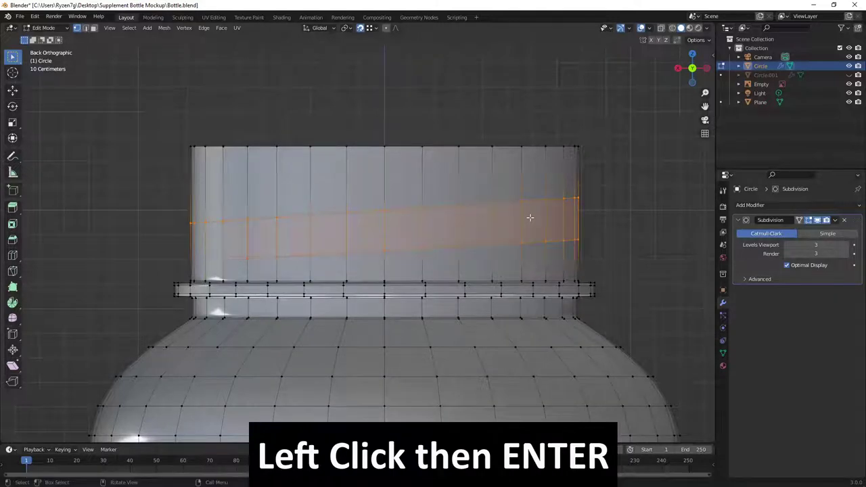
pyautogui.scroll(-4, 530, 217)
pyautogui.moveTo(530, 217)
pyautogui.mouseDown(button='middle')
pyautogui.moveTo(501, 252)
pyautogui.moveTo(215, 257)
pyautogui.mouseUp(button='middle')
# Step: In front view with X-ray, scale the thread band along Z to 0.828
pyautogui.press('1')
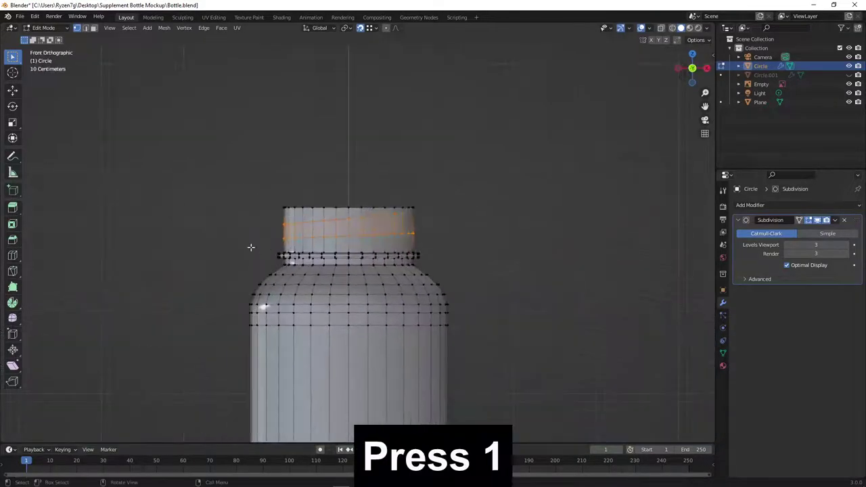
pyautogui.scroll(1, 243, 318)
pyautogui.scroll(2, 396, 212)
pyautogui.scroll(2, 410, 250)
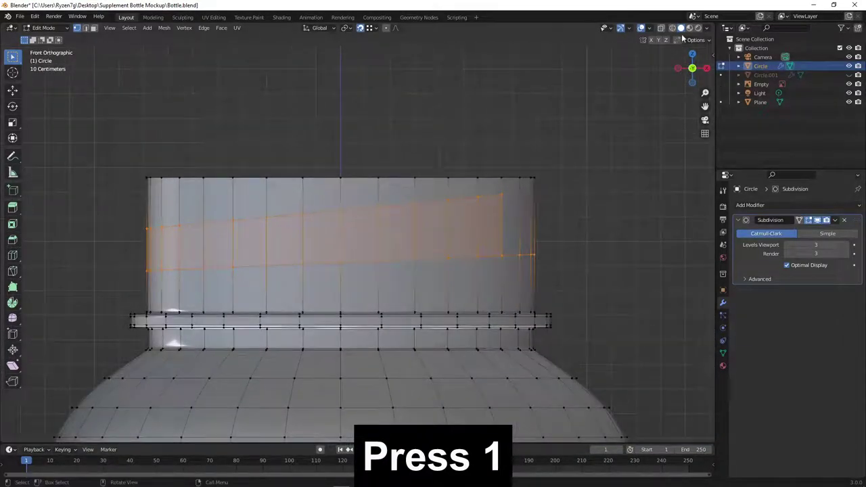
pyautogui.click(662, 28)
pyautogui.press('s')
pyautogui.press('z')
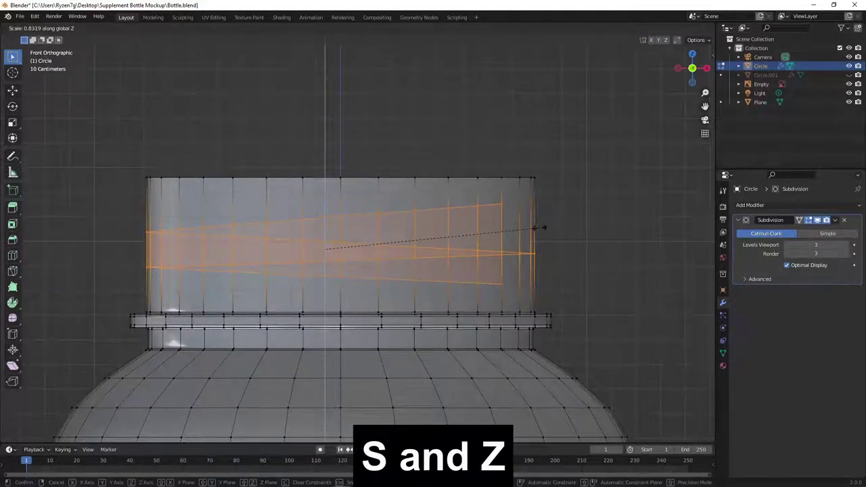
pyautogui.click(541, 227)
pyautogui.click(662, 28)
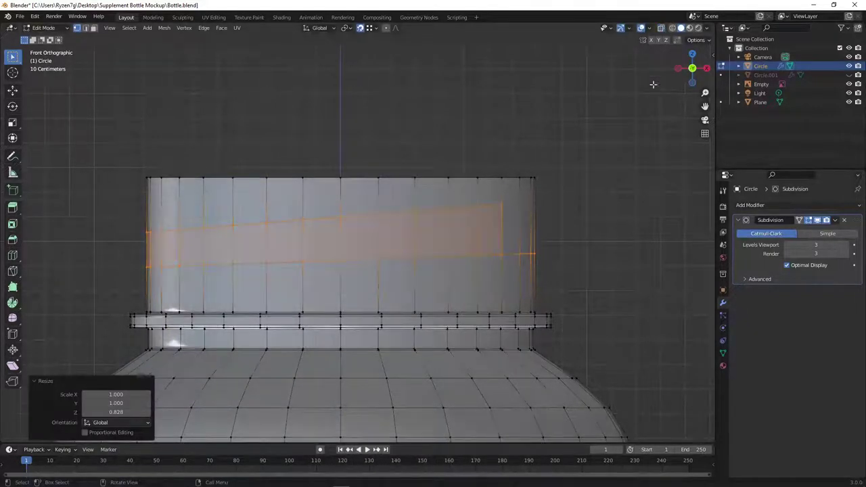
# Step: Select the two slanted edge loops bordering the band and start a bevel on them
pyautogui.press('Tab')
pyautogui.press('Tab')
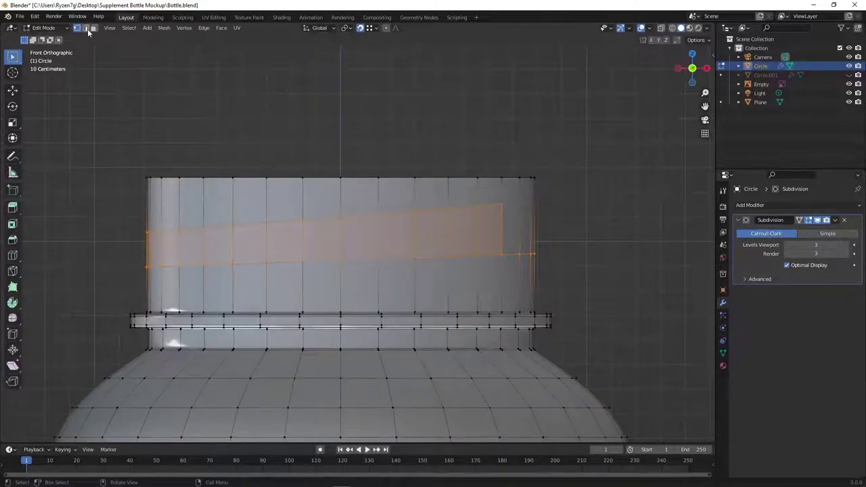
pyautogui.click(86, 28)
pyautogui.keyDown('alt'); pyautogui.click(429, 211); pyautogui.keyUp('alt')
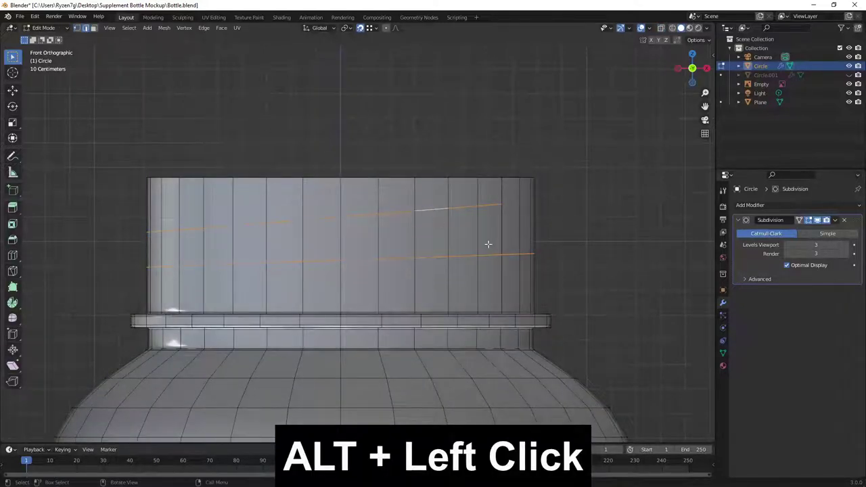
pyautogui.moveTo(488, 244)
pyautogui.mouseDown(button='middle')
pyautogui.moveTo(490, 258)
pyautogui.moveTo(554, 254)
pyautogui.mouseUp(button='middle')
pyautogui.press('1')
pyautogui.scroll(3, 498, 234)
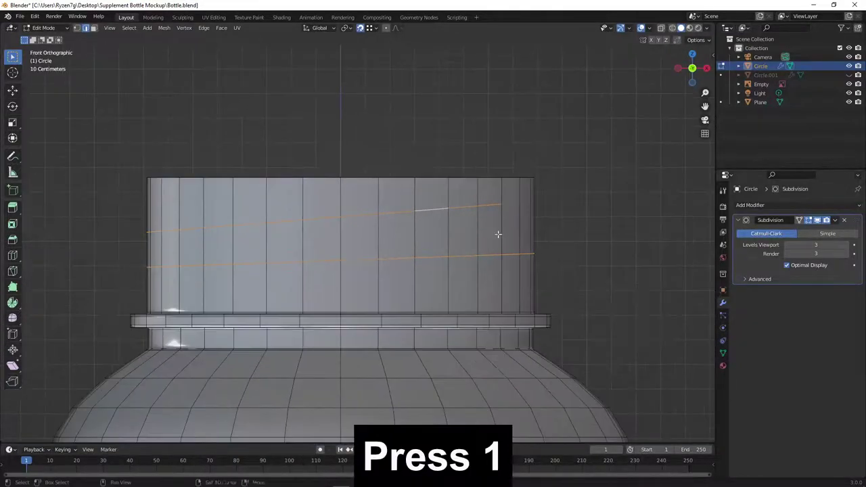
pyautogui.scroll(2, 440, 234)
pyautogui.hotkey('ctrl', 'b')
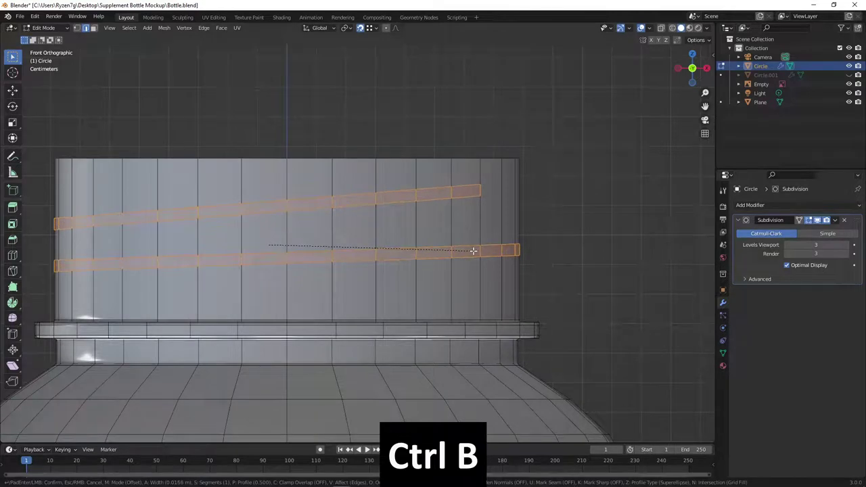
# Step: Bevel the loops to 0.0151 m and extrude the strips along normals about 0.0153 m
pyautogui.click(473, 248)
pyautogui.scroll(-2, 480, 247)
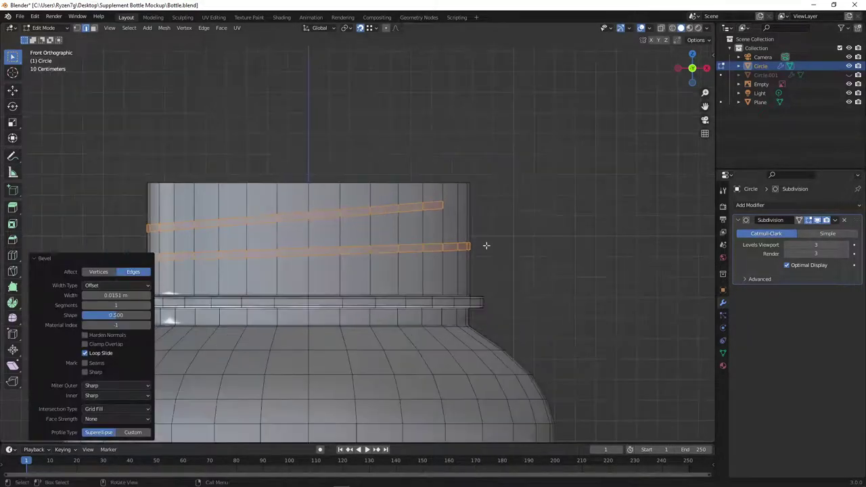
pyautogui.moveTo(485, 246)
pyautogui.mouseDown(button='middle')
pyautogui.moveTo(447, 248)
pyautogui.moveTo(516, 284)
pyautogui.mouseUp(button='middle')
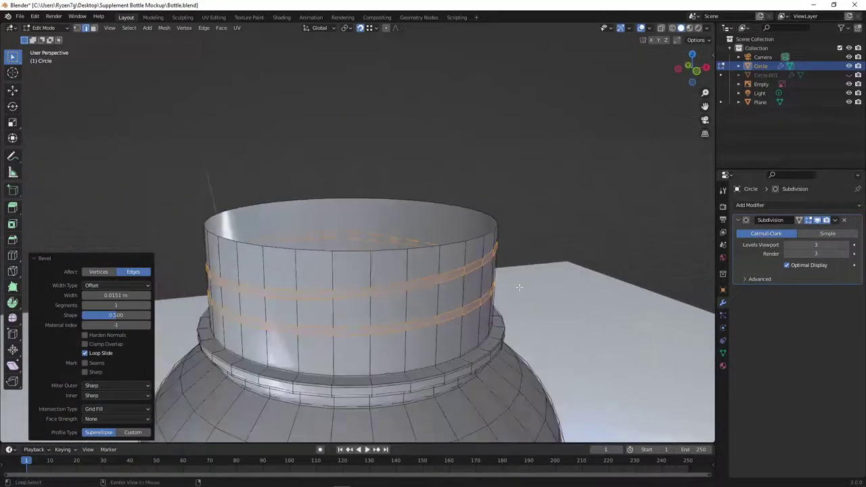
pyautogui.hotkey('alt', 'e')
pyautogui.click(519, 289)
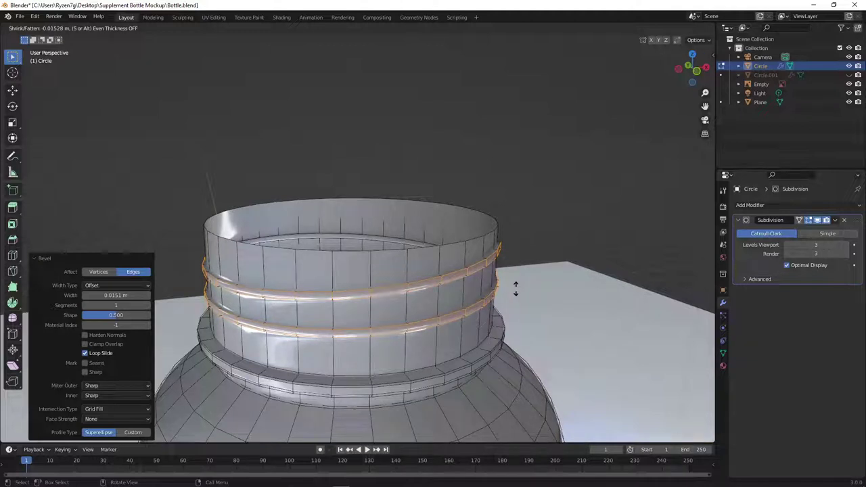
pyautogui.click(516, 289)
pyautogui.press('Tab')
pyautogui.moveTo(493, 295)
pyautogui.mouseDown(button='middle')
pyautogui.moveTo(439, 259)
pyautogui.moveTo(483, 319)
pyautogui.moveTo(497, 320)
pyautogui.moveTo(502, 277)
pyautogui.mouseUp(button='middle')
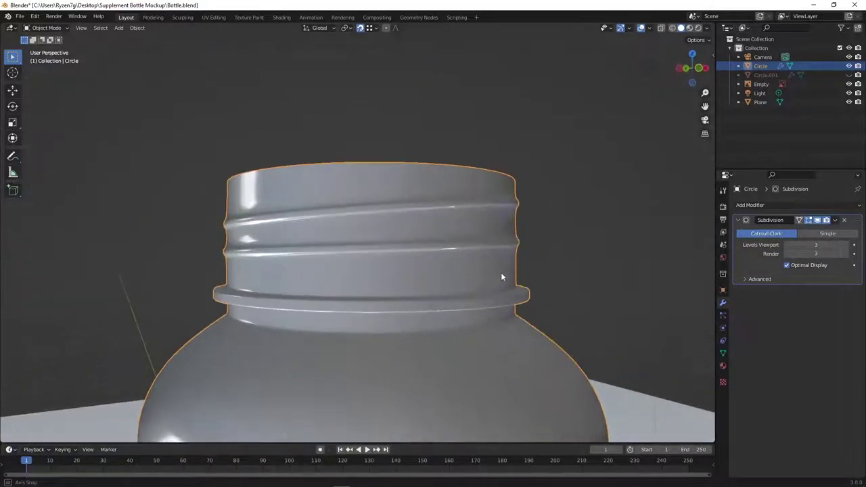
# Step: Switch the viewport shading to a plain grey MatCap
pyautogui.click(707, 28)
pyautogui.click(687, 101)
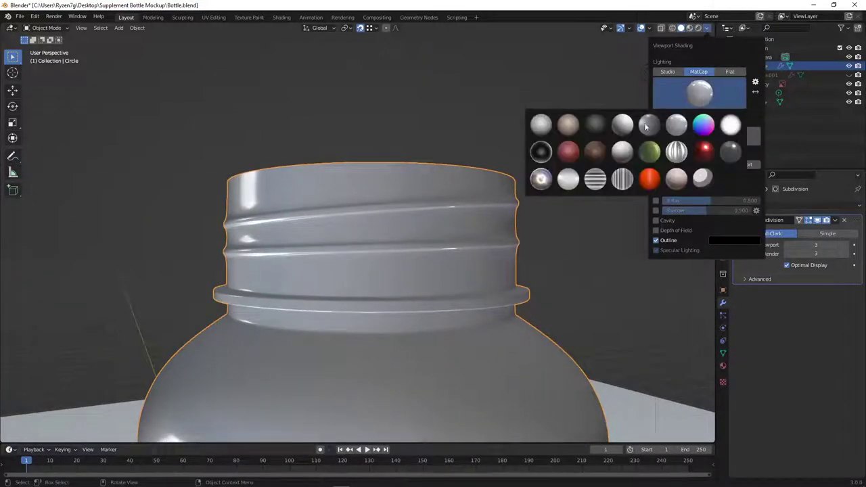
pyautogui.click(548, 126)
pyautogui.moveTo(482, 232)
pyautogui.mouseDown(button='middle')
pyautogui.moveTo(456, 227)
pyautogui.moveTo(481, 264)
pyautogui.moveTo(478, 239)
pyautogui.mouseUp(button='middle')
pyautogui.scroll(3, 483, 239)
# Step: Apply Shade Smooth to the bottle and inspect the threaded neck up close
pyautogui.rightClick(483, 241)
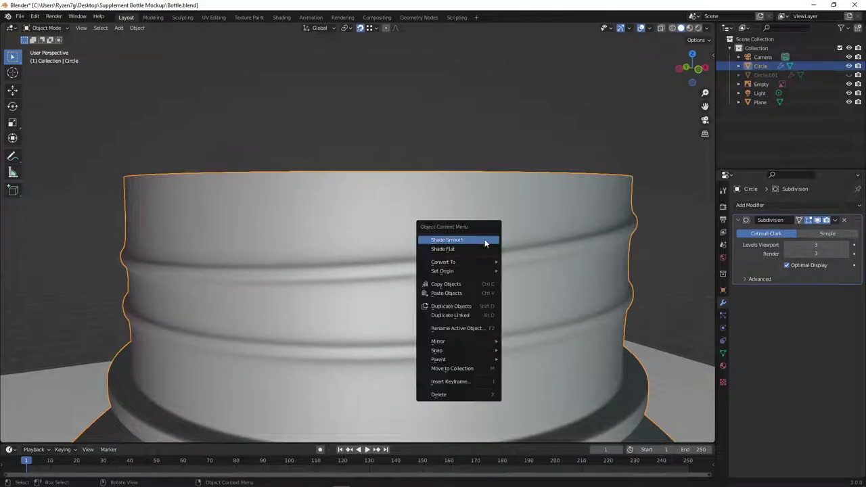
pyautogui.click(484, 241)
pyautogui.moveTo(572, 242)
pyautogui.keyDown('shift'); pyautogui.mouseDown(button='middle')
pyautogui.moveTo(573, 190)
pyautogui.moveTo(561, 294)
pyautogui.mouseUp(button='middle'); pyautogui.keyUp('shift')
pyautogui.scroll(2, 541, 287)
pyautogui.scroll(2, 539, 271)
pyautogui.keyDown('shift'); pyautogui.moveTo(541, 264); pyautogui.dragTo(545, 312, button='middle'); pyautogui.keyUp('shift')
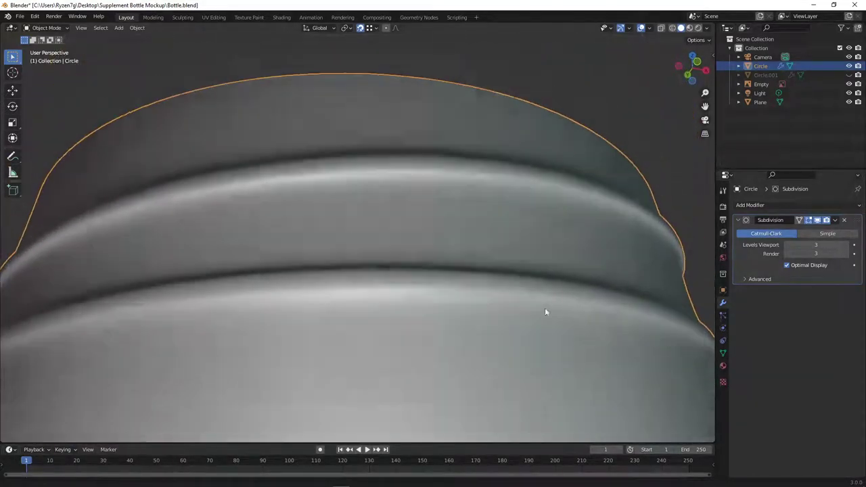
pyautogui.scroll(-2, 541, 288)
pyautogui.scroll(-3, 518, 262)
pyautogui.scroll(-1, 480, 264)
# Step: Scale the selected thread ridges up slightly to about 1.0174
pyautogui.press('Tab')
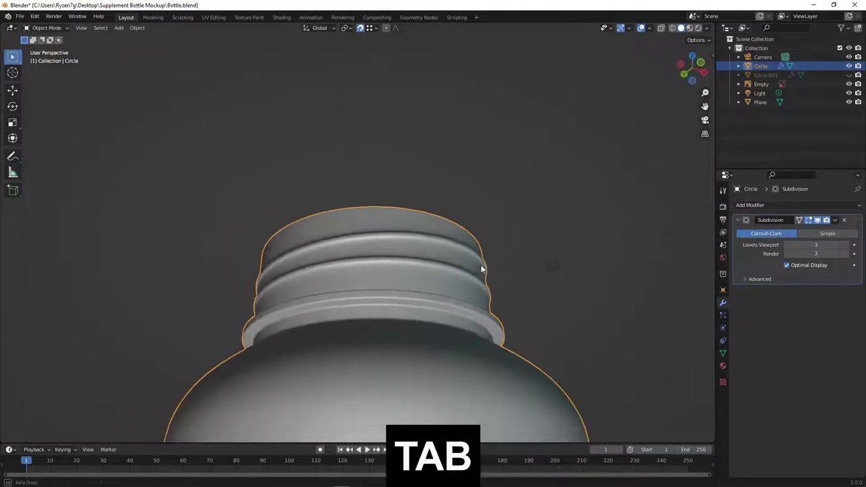
pyautogui.scroll(1, 501, 271)
pyautogui.scroll(2, 514, 271)
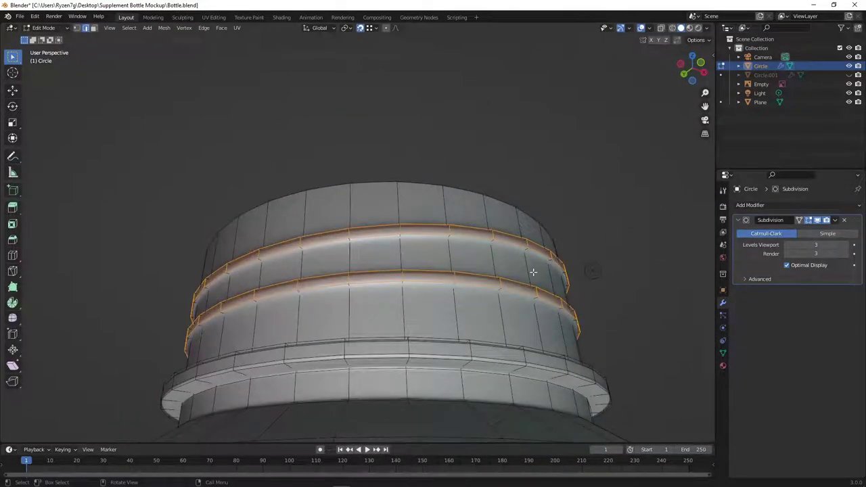
pyautogui.press('s')
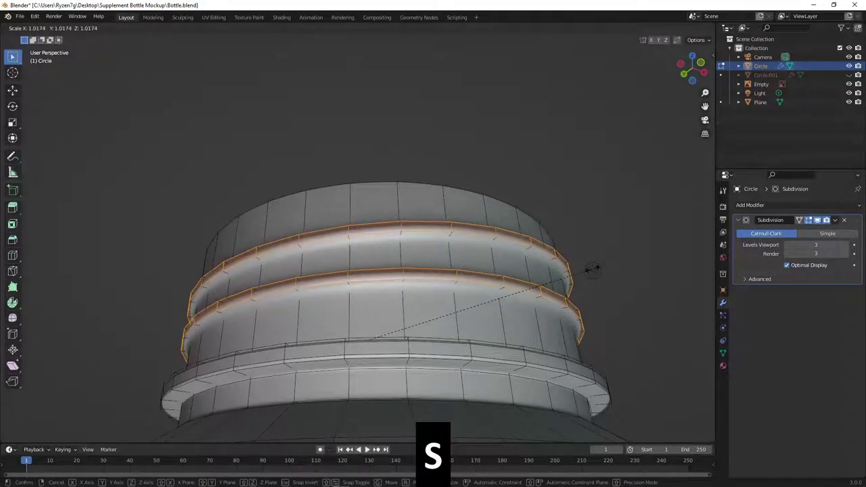
pyautogui.click(592, 270)
pyautogui.press('Tab')
pyautogui.scroll(-5, 577, 306)
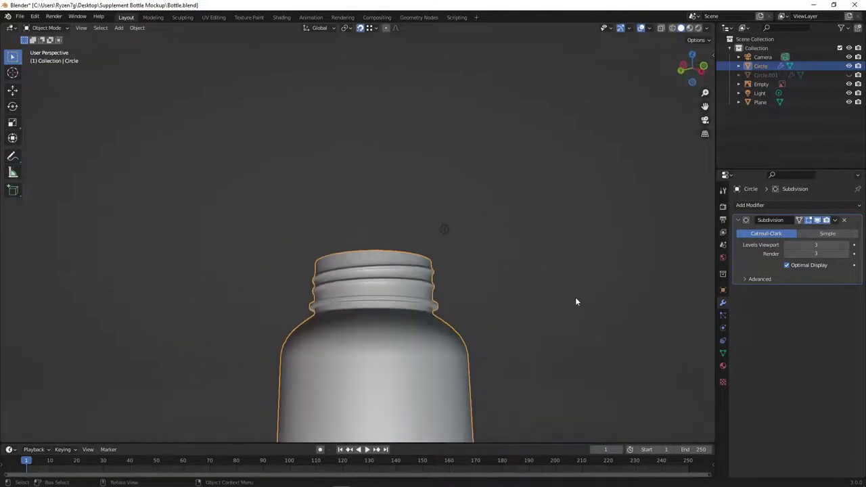
# Step: From the front view, unhide the ribbed cap with Alt+H
pyautogui.press('1')
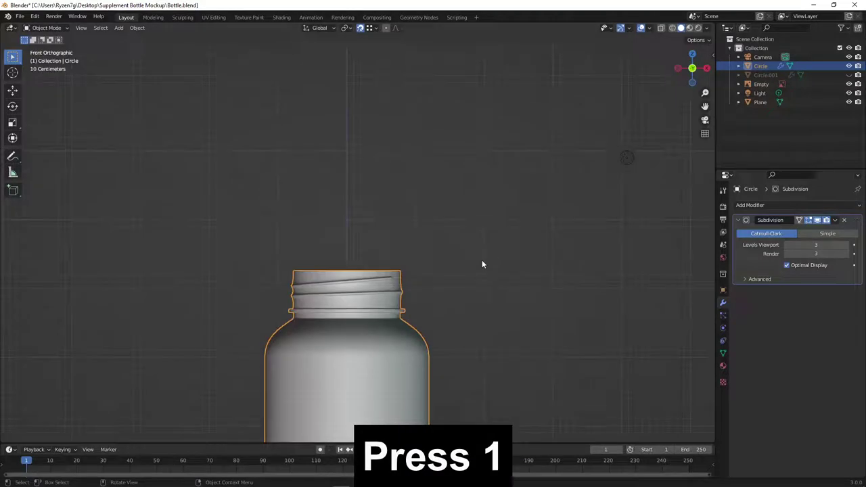
pyautogui.scroll(2, 413, 206)
pyautogui.keyDown('shift'); pyautogui.moveTo(412, 206); pyautogui.dragTo(435, 243, button='middle'); pyautogui.keyUp('shift')
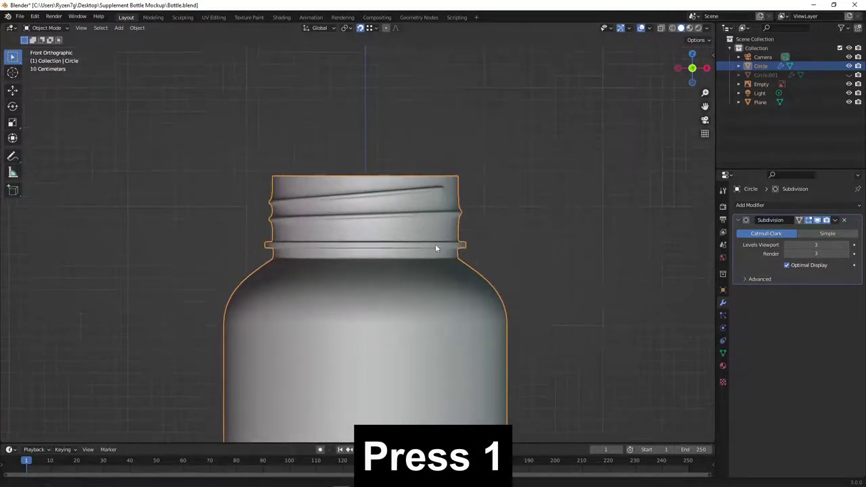
pyautogui.scroll(-3, 493, 178)
pyautogui.scroll(-1, 443, 255)
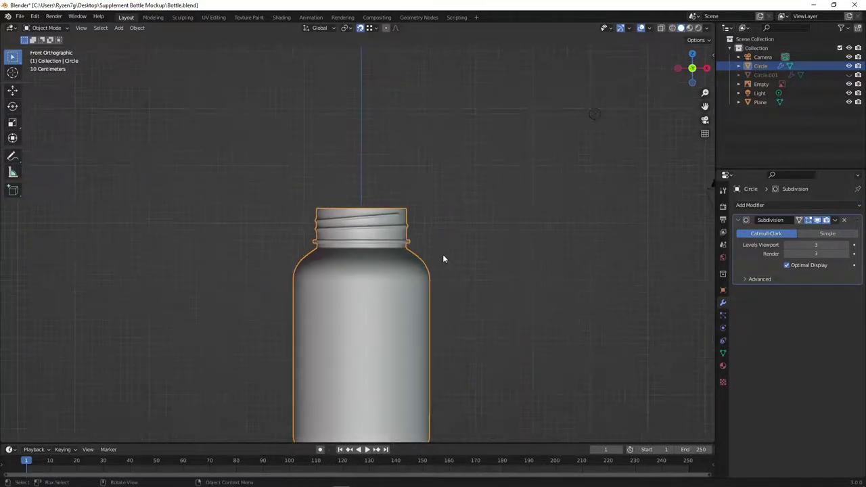
pyautogui.hotkey('alt', 'h')
pyautogui.click(492, 241)
# Step: Select the ribbed cap and set its origin to geometry
pyautogui.scroll(1, 480, 230)
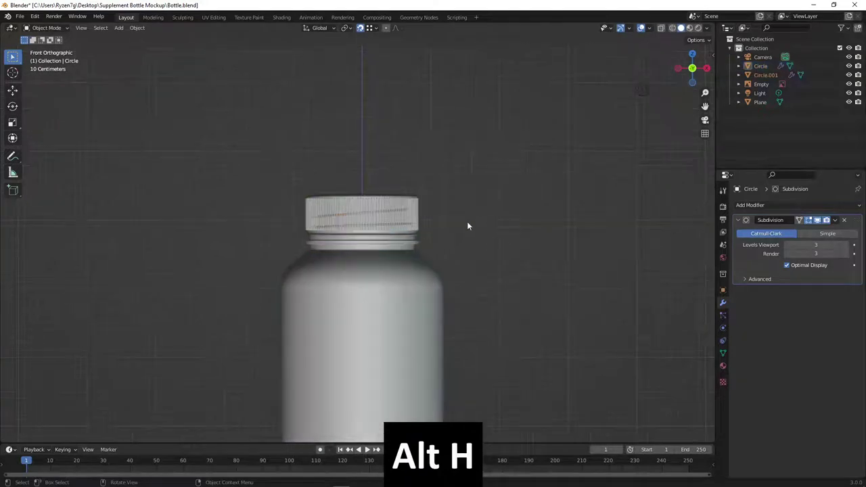
pyautogui.scroll(2, 466, 220)
pyautogui.scroll(2, 460, 220)
pyautogui.scroll(2, 456, 225)
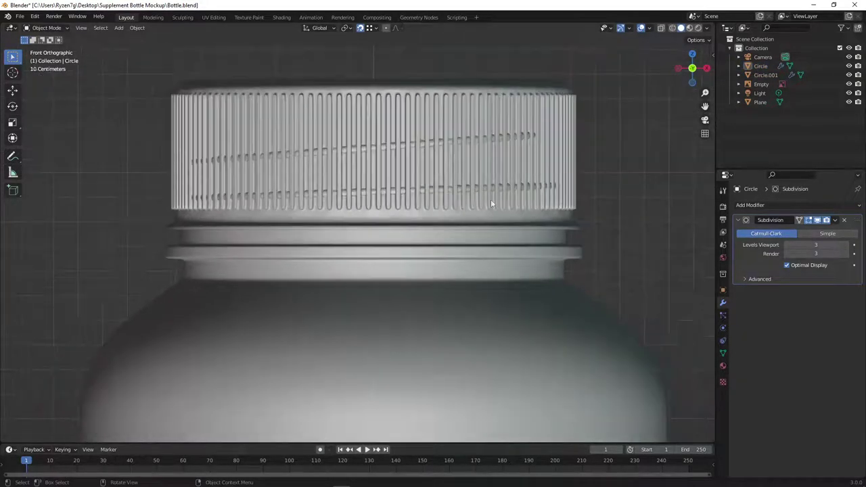
pyautogui.scroll(-1, 498, 188)
pyautogui.click(514, 196)
pyautogui.press('s')
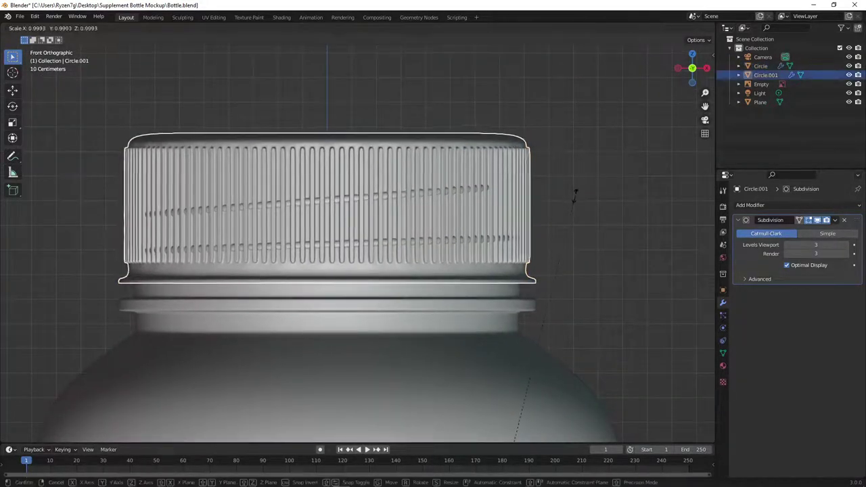
pyautogui.press('Escape')
pyautogui.click(137, 28)
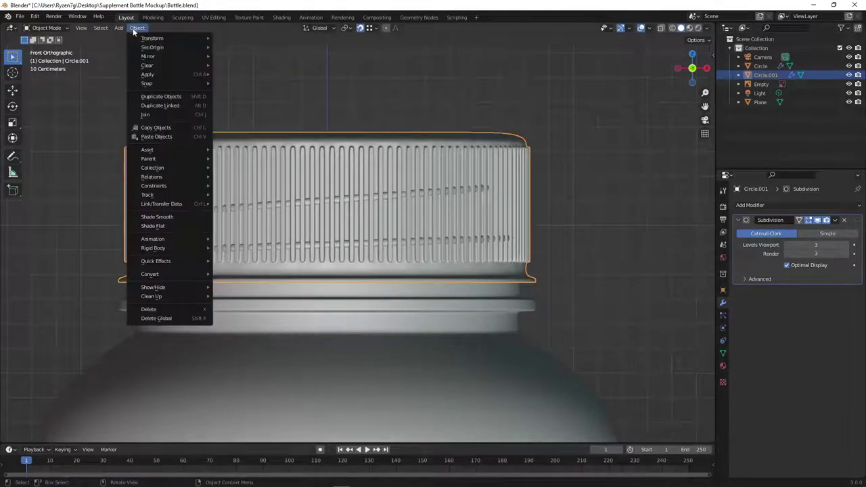
pyautogui.click(250, 57)
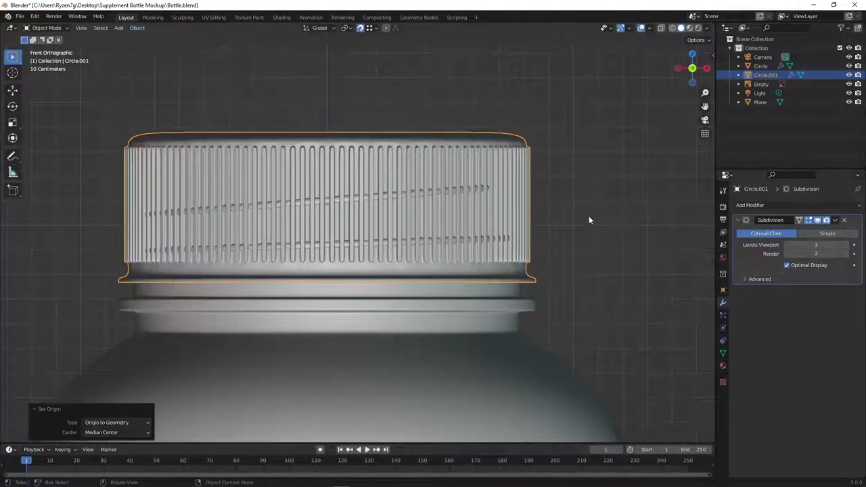
# Step: Scale the cap by about 1.012 excluding Z, keeping its height unchanged
pyautogui.press('s')
pyautogui.hotkey('shift', 'z')
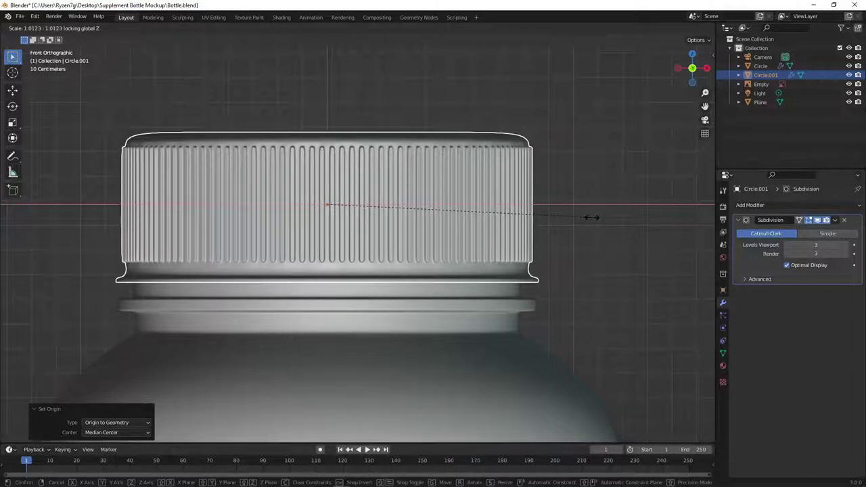
pyautogui.click(592, 217)
pyautogui.click(606, 221)
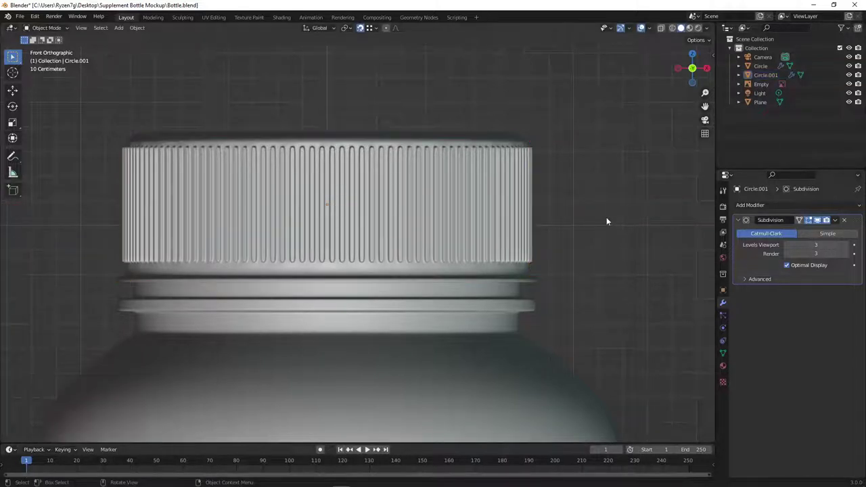
pyautogui.scroll(-3, 588, 212)
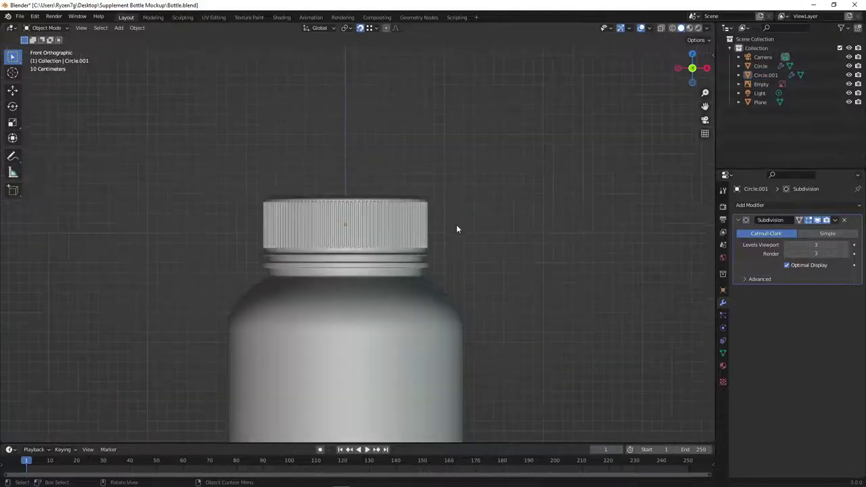
pyautogui.moveTo(456, 228); pyautogui.dragTo(478, 257, button='middle')
pyautogui.scroll(-5, 463, 281)
pyautogui.moveTo(419, 304); pyautogui.dragTo(406, 286, button='middle')
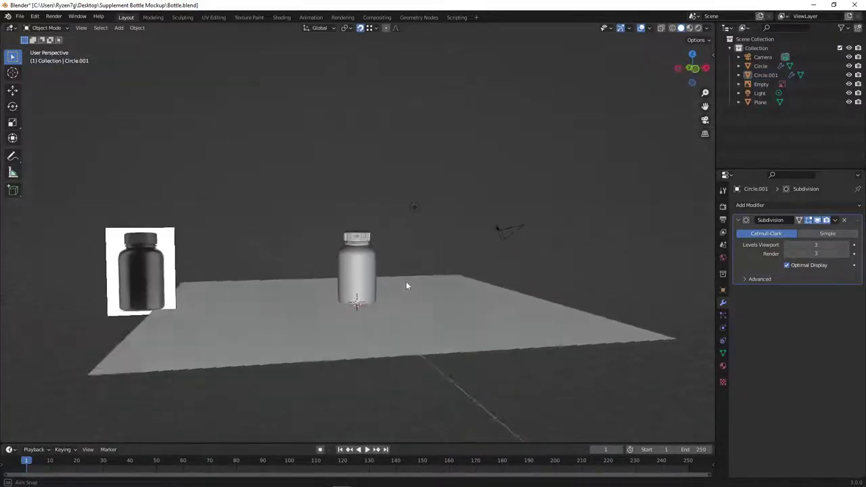
pyautogui.click(707, 29)
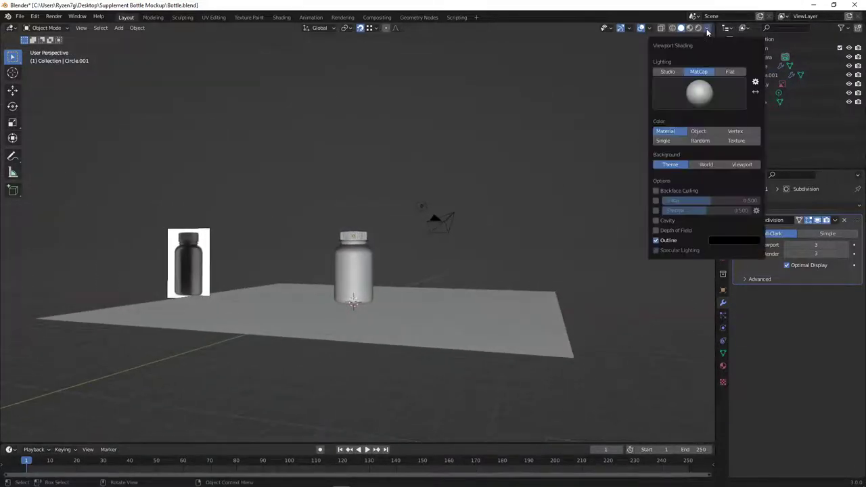
# Step: Pick a new viewport MatCap and frame the bottle in front view
pyautogui.click(707, 91)
pyautogui.click(677, 126)
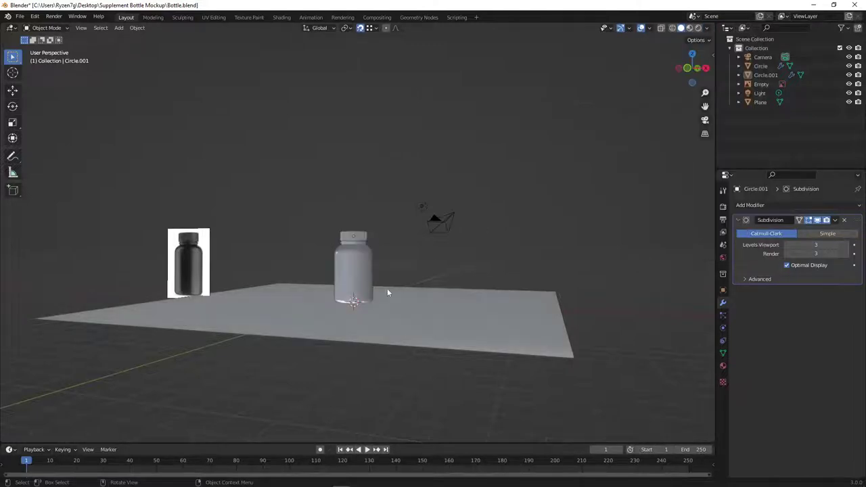
pyautogui.press('KP_Decimal')
pyautogui.press('KP_1')
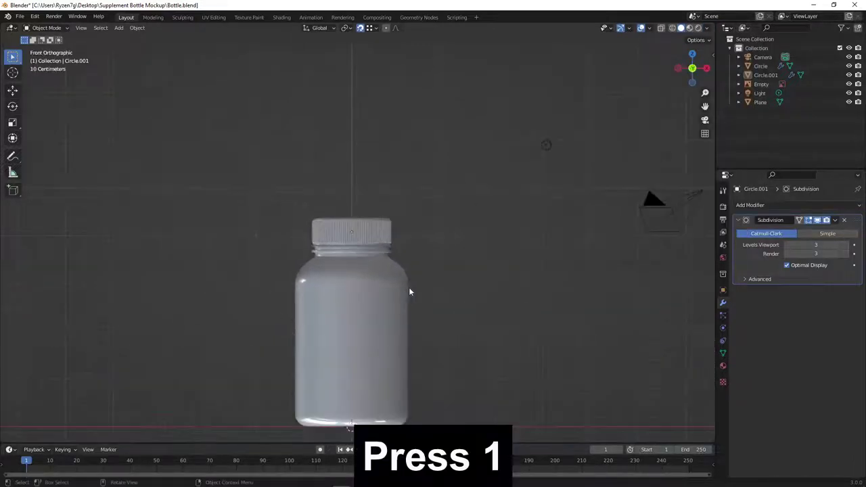
pyautogui.keyDown('shift'); pyautogui.moveTo(409, 287); pyautogui.dragTo(429, 184, button='middle'); pyautogui.keyUp('shift')
pyautogui.scroll(-3, 429, 187)
# Step: Add a cube and raise it vertically so its base sits at ground level
pyautogui.hotkey('shift', 'a')
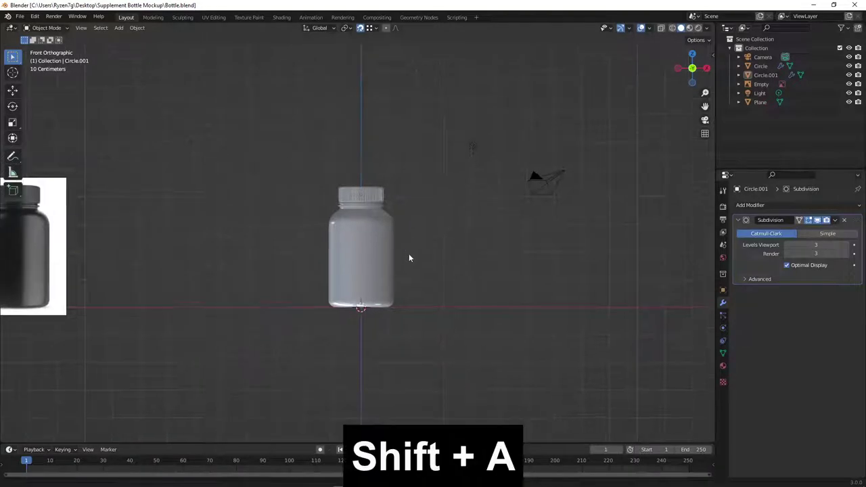
pyautogui.click(441, 265)
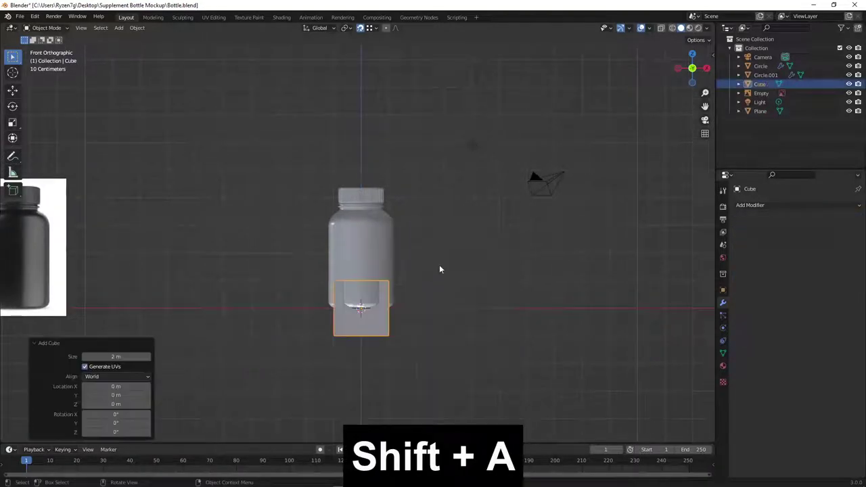
pyautogui.scroll(3, 440, 294)
pyautogui.press('g')
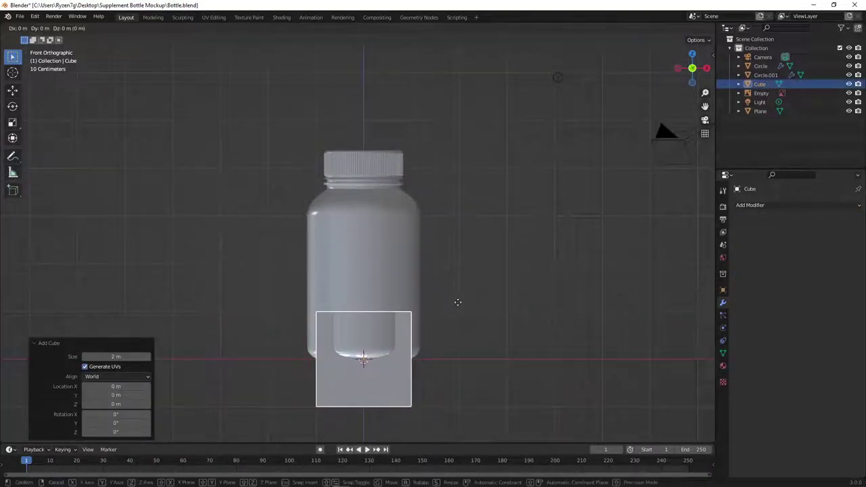
pyautogui.press('z')
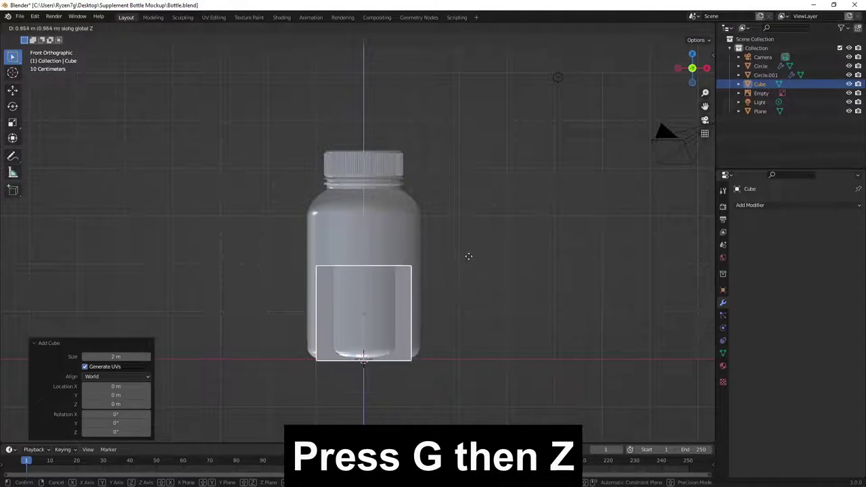
pyautogui.click(469, 254)
pyautogui.scroll(1, 439, 345)
pyautogui.scroll(2, 438, 345)
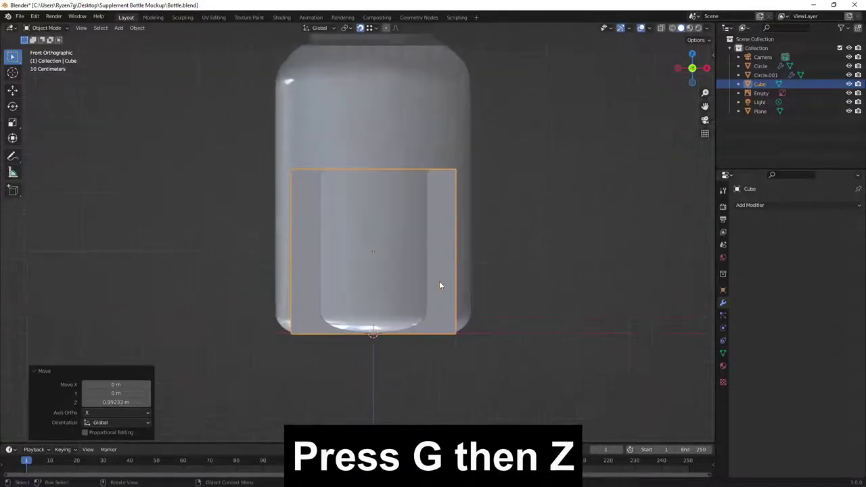
pyautogui.scroll(2, 439, 281)
pyautogui.press('g')
pyautogui.press('z')
pyautogui.click(572, 332)
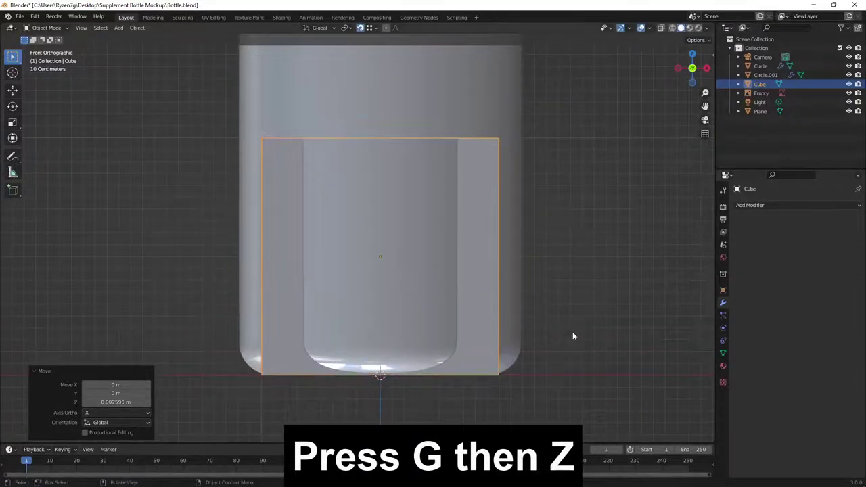
# Step: From top view, move the cube 2.9486 m along Y behind the bottle
pyautogui.scroll(-3, 569, 332)
pyautogui.press('7')
pyautogui.scroll(-3, 553, 331)
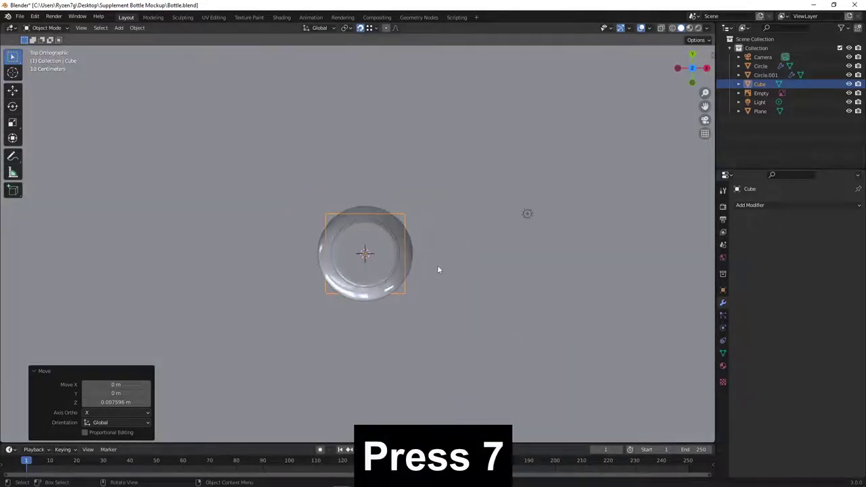
pyautogui.keyDown('shift'); pyautogui.moveTo(437, 265); pyautogui.dragTo(438, 317, button='middle'); pyautogui.keyUp('shift')
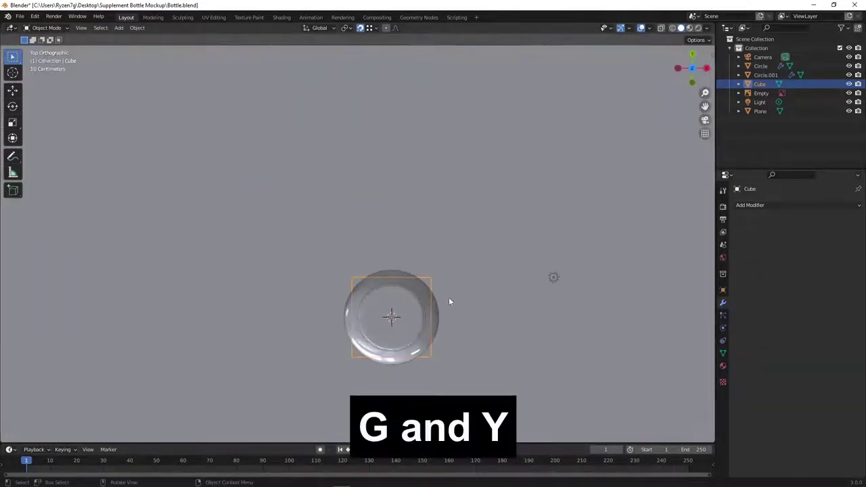
pyautogui.press('g')
pyautogui.press('y')
pyautogui.click(470, 181)
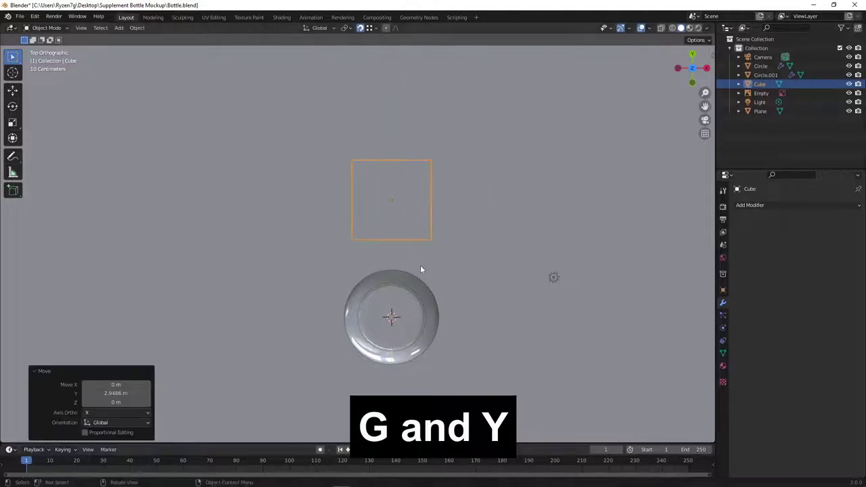
# Step: Scale the cube to 6.165 along X and view it in perspective
pyautogui.scroll(-2, 423, 270)
pyautogui.press('s')
pyautogui.press('x')
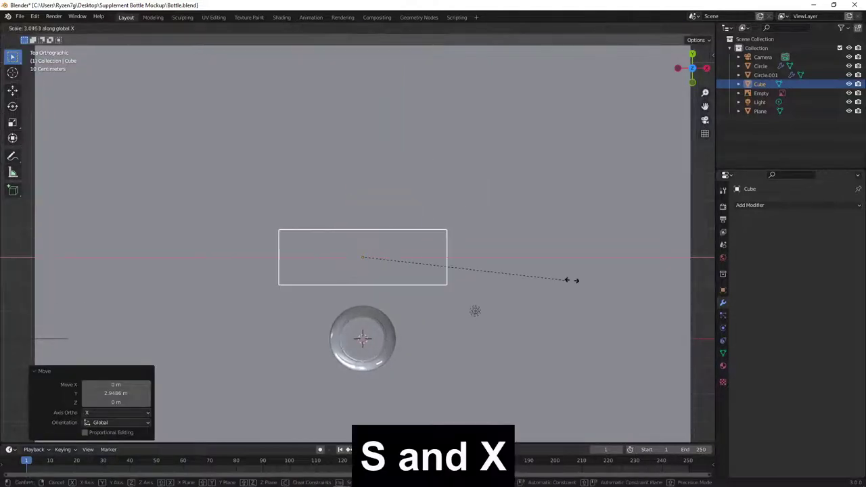
pyautogui.click(51, 282)
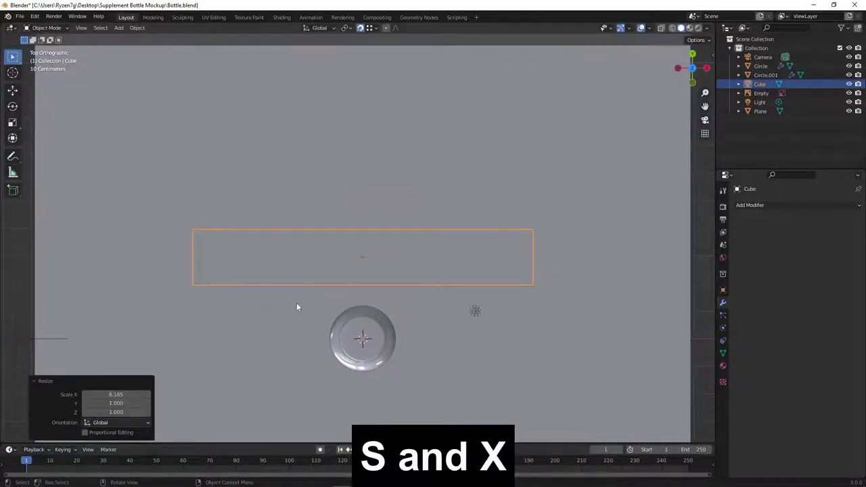
pyautogui.moveTo(297, 305)
pyautogui.mouseDown(button='middle')
pyautogui.moveTo(359, 252)
pyautogui.moveTo(370, 212)
pyautogui.moveTo(397, 192)
pyautogui.moveTo(374, 194)
pyautogui.moveTo(339, 222)
pyautogui.mouseUp(button='middle')
# Step: Smooth-shade the backdrop block and enable 30° Auto Smooth in its mesh data
pyautogui.rightClick(329, 226)
pyautogui.click(330, 226)
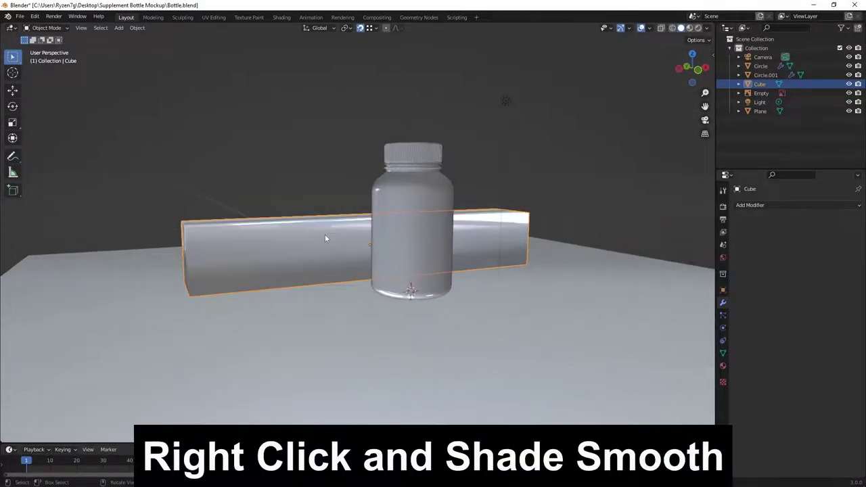
pyautogui.click(723, 352)
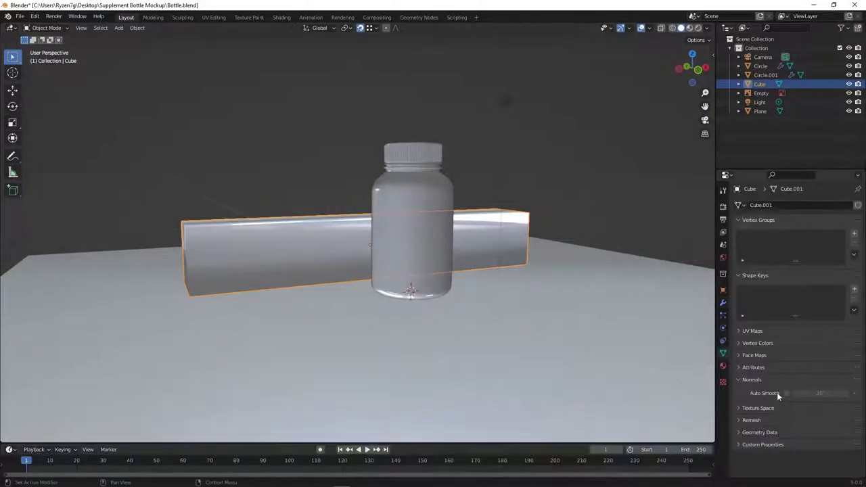
pyautogui.click(786, 393)
pyautogui.moveTo(354, 262); pyautogui.dragTo(404, 281, button='middle')
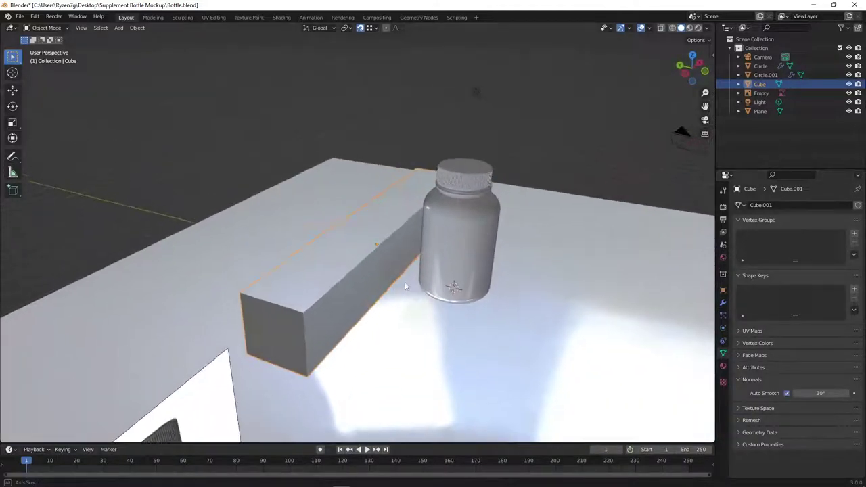
# Step: Switch the viewport shading to a different MatCap
pyautogui.click(707, 28)
pyautogui.click(701, 95)
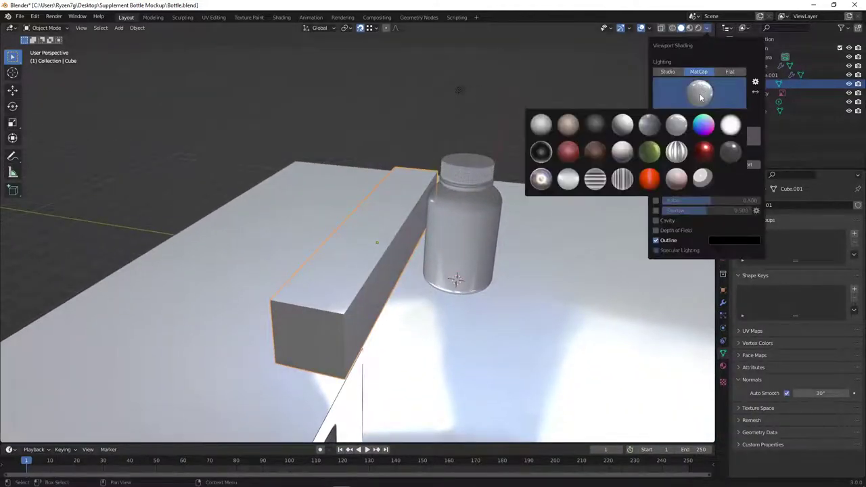
pyautogui.click(550, 131)
pyautogui.moveTo(383, 242); pyautogui.dragTo(399, 237, button='middle')
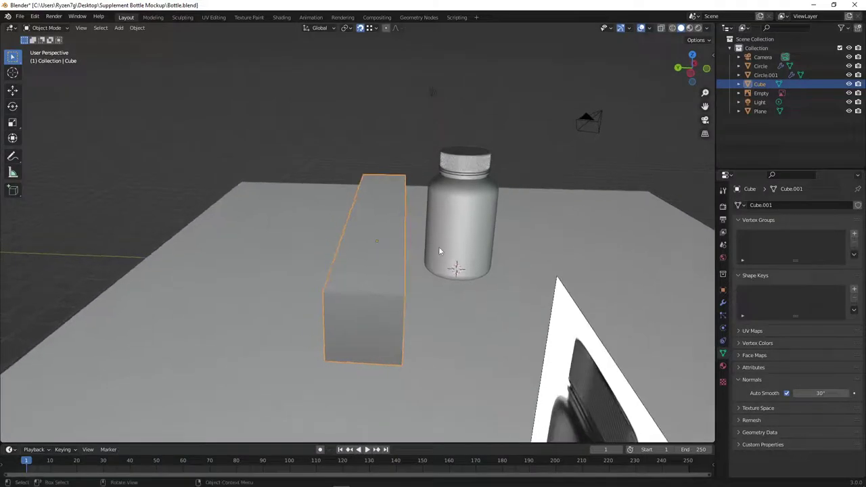
# Step: Stretch the block slightly along X and deepen it to 1.376 along Y
pyautogui.press('s')
pyautogui.press('x')
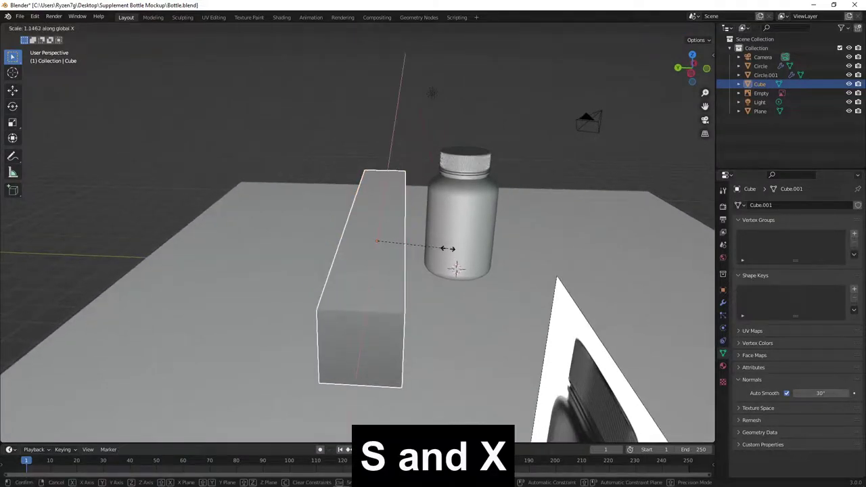
pyautogui.click(447, 249)
pyautogui.press('s')
pyautogui.press('y')
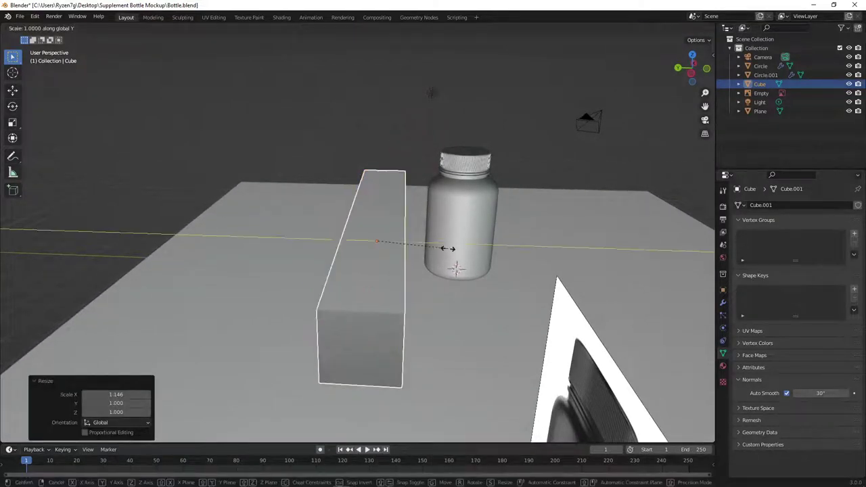
pyautogui.click(469, 256)
# Step: Move the block 2.4354 m back along Y behind the bottle
pyautogui.press('g')
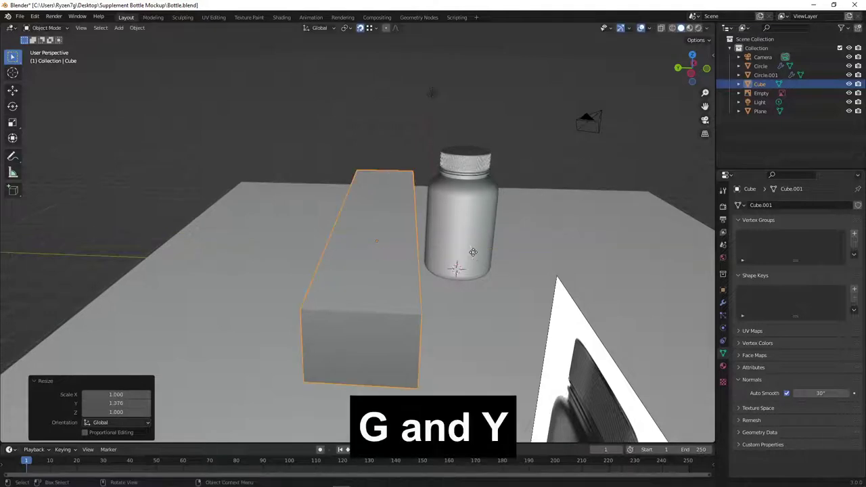
pyautogui.press('y')
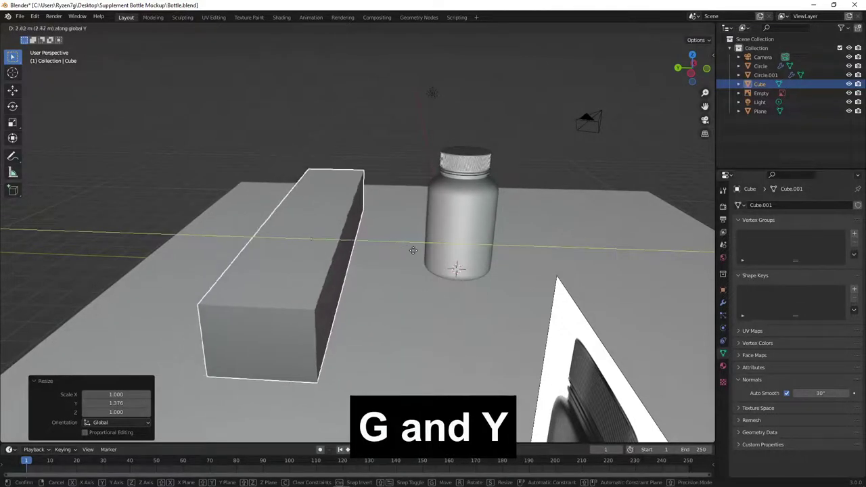
pyautogui.click(406, 245)
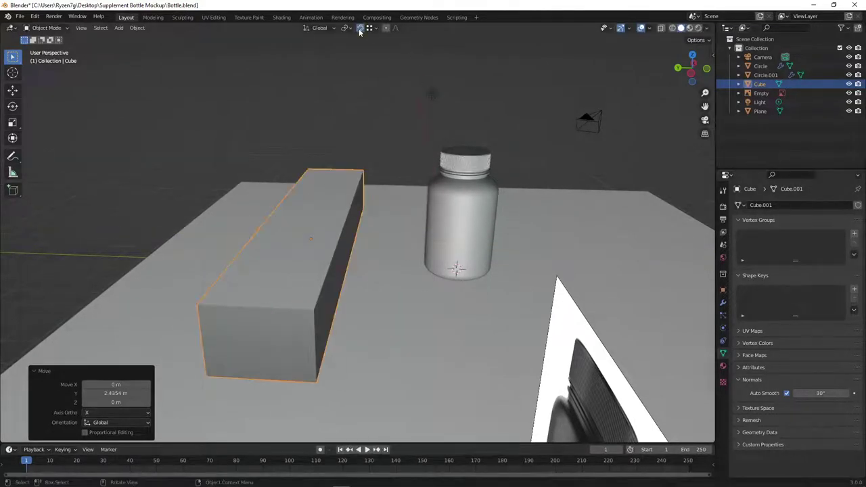
pyautogui.moveTo(361, 136); pyautogui.dragTo(362, 200, button='middle')
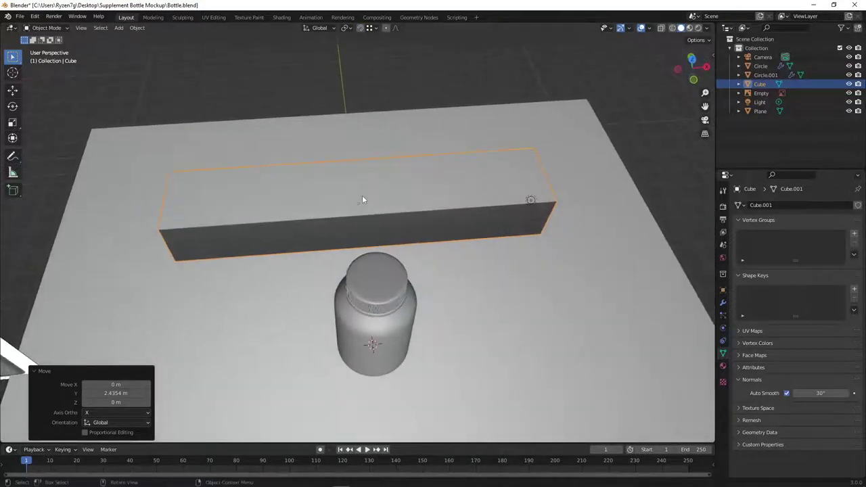
# Step: In Edit Mode face select, box-select the bottle's middle body faces with X-ray
pyautogui.press('1')
pyautogui.press('Tab')
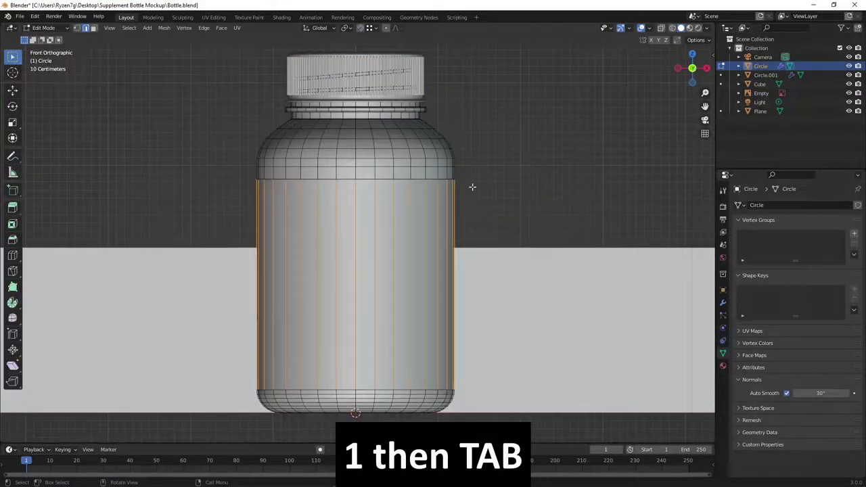
pyautogui.click(472, 186)
pyautogui.click(93, 28)
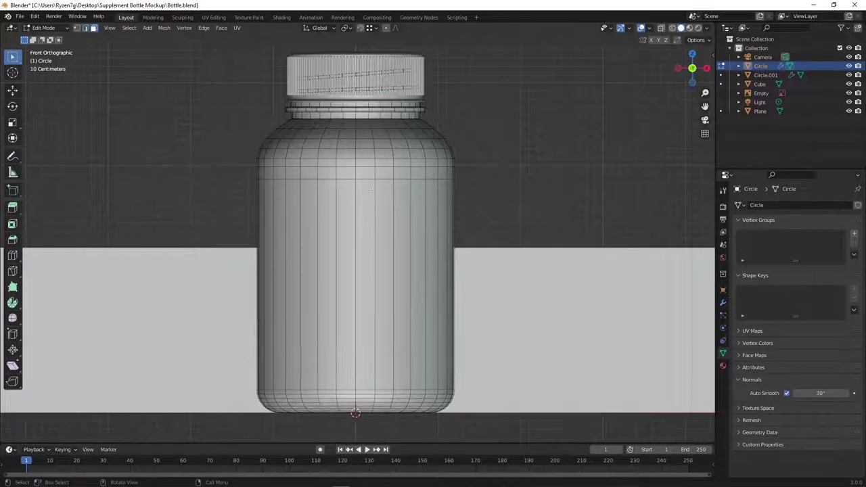
pyautogui.click(662, 28)
pyautogui.press('b')
pyautogui.moveTo(201, 322); pyautogui.dragTo(202, 323)
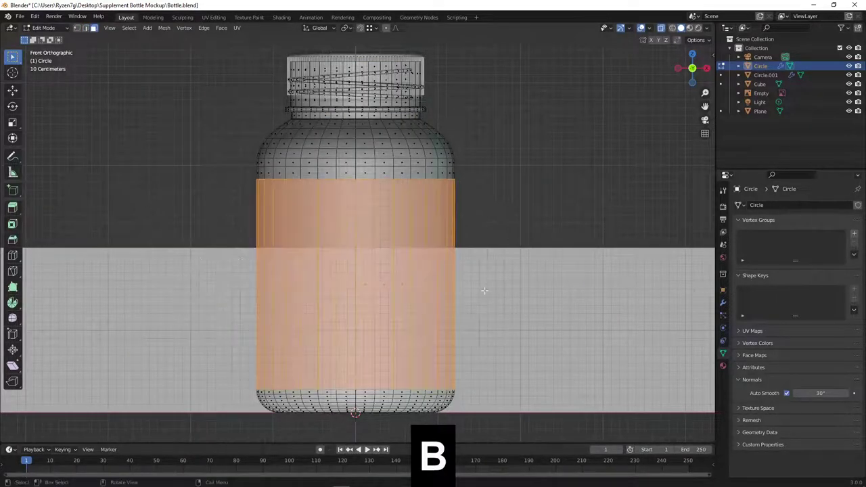
pyautogui.click(663, 28)
# Step: Duplicate those faces in place, separate them as Circle.002, and select it
pyautogui.hotkey('shift', 'd')
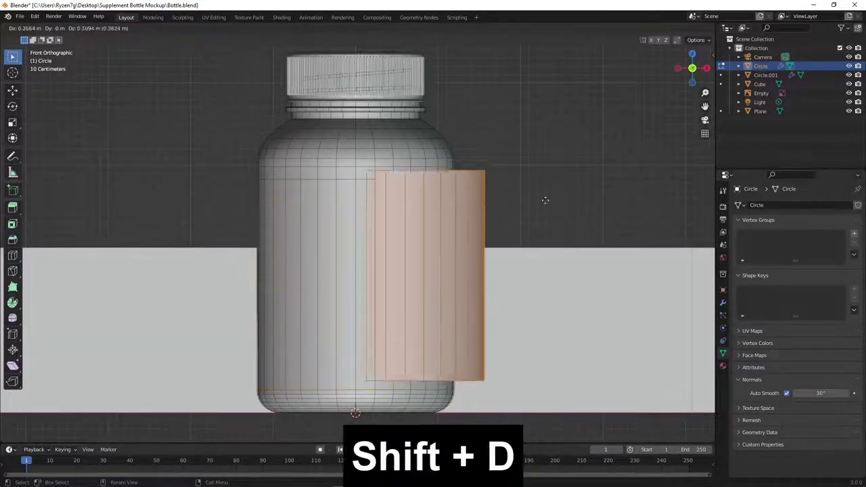
pyautogui.rightClick(616, 168)
pyautogui.press('p')
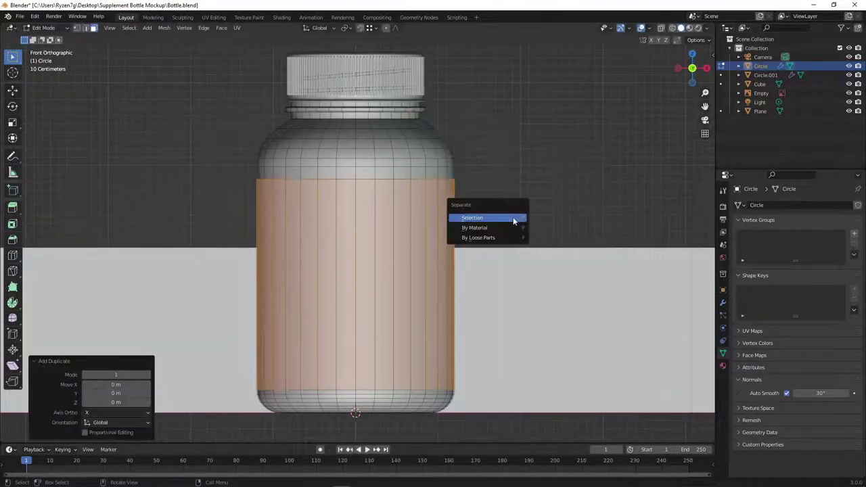
pyautogui.click(515, 218)
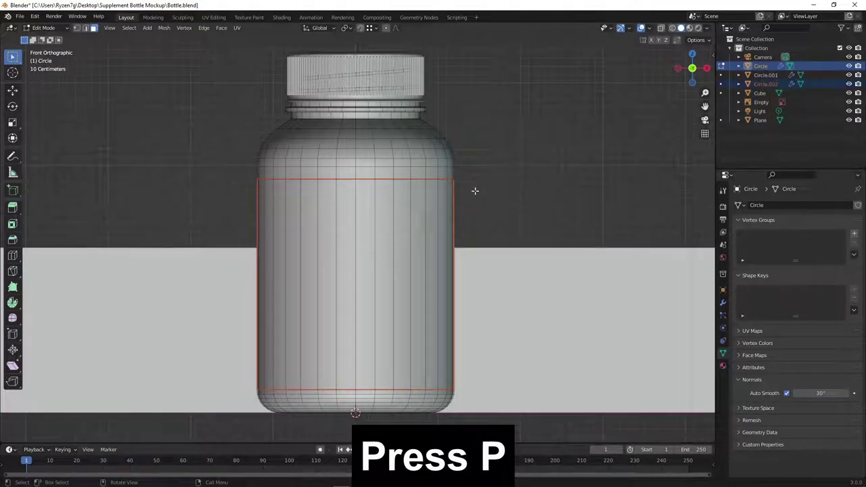
pyautogui.press('Tab')
pyautogui.click(484, 191)
pyautogui.click(452, 224)
pyautogui.moveTo(452, 224)
pyautogui.keyDown('shift'); pyautogui.mouseDown(button='middle')
pyautogui.moveTo(441, 208)
pyautogui.moveTo(453, 199)
pyautogui.moveTo(497, 210)
pyautogui.moveTo(320, 70)
pyautogui.mouseUp(button='middle'); pyautogui.keyUp('shift')
# Step: Set the label's origin to its geometry and scale it to 1.054 along Z
pyautogui.click(137, 28)
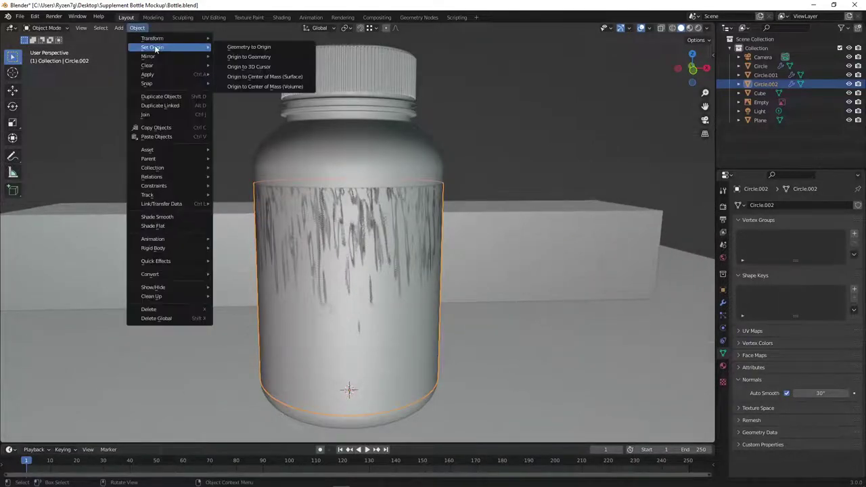
pyautogui.click(243, 59)
pyautogui.press('s')
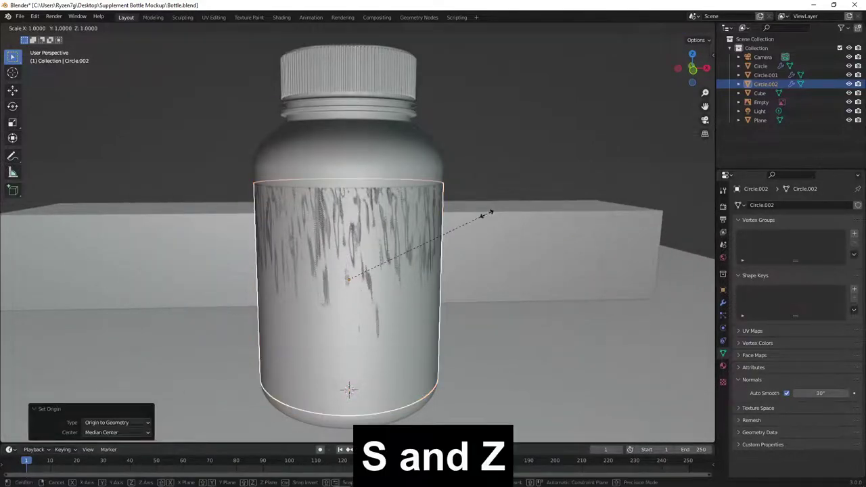
pyautogui.press('z')
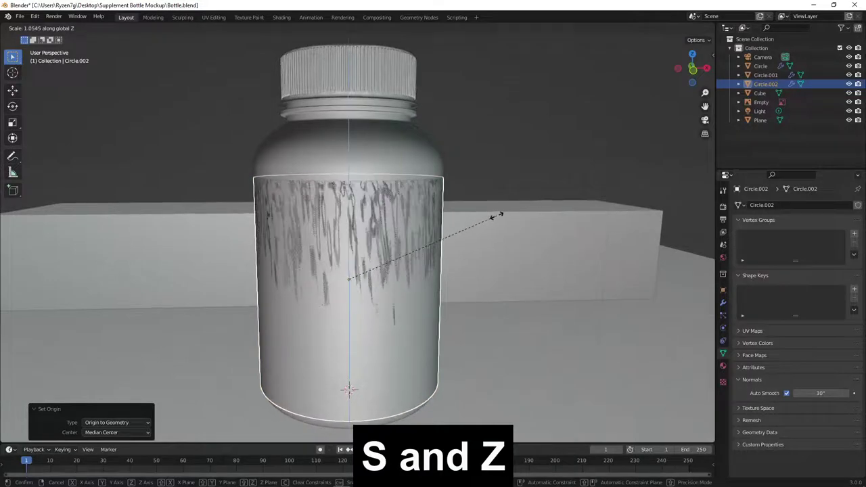
pyautogui.click(497, 216)
# Step: Raise the label about 0.06 m along Z and inspect it up close
pyautogui.press('KP_1')
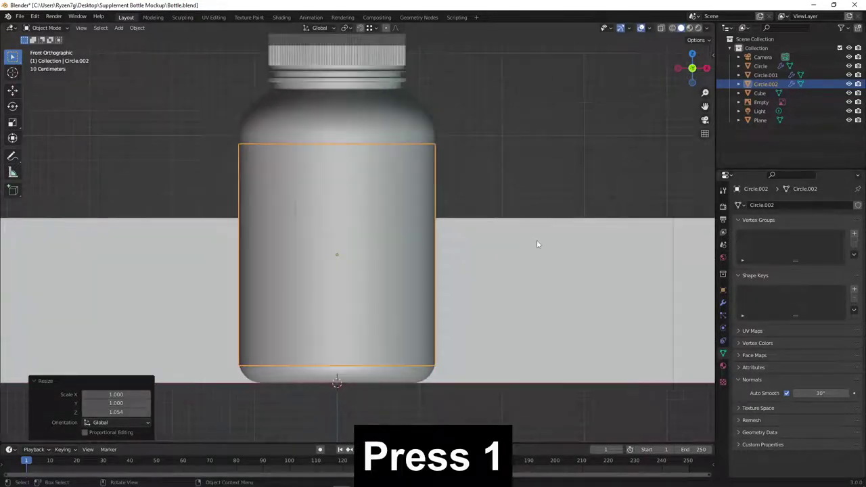
pyautogui.press('g')
pyautogui.press('z')
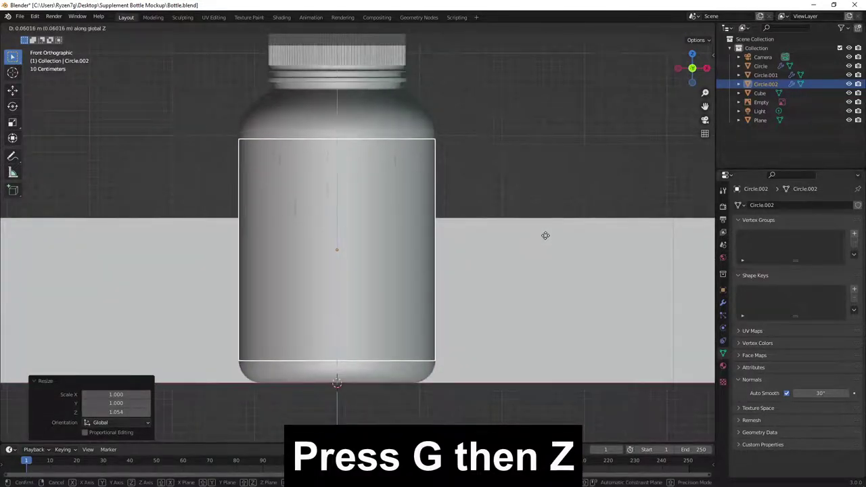
pyautogui.click(545, 235)
pyautogui.moveTo(446, 159); pyautogui.dragTo(474, 196, button='middle')
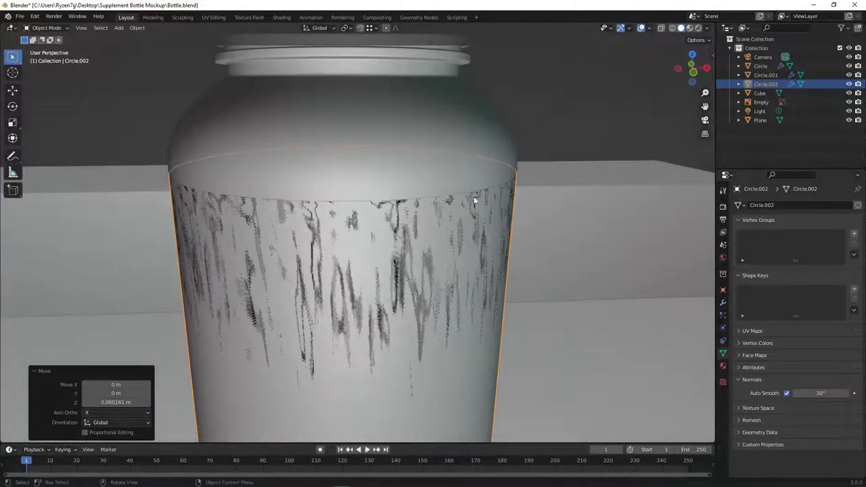
pyautogui.scroll(5, 566, 209)
pyautogui.scroll(-5, 514, 237)
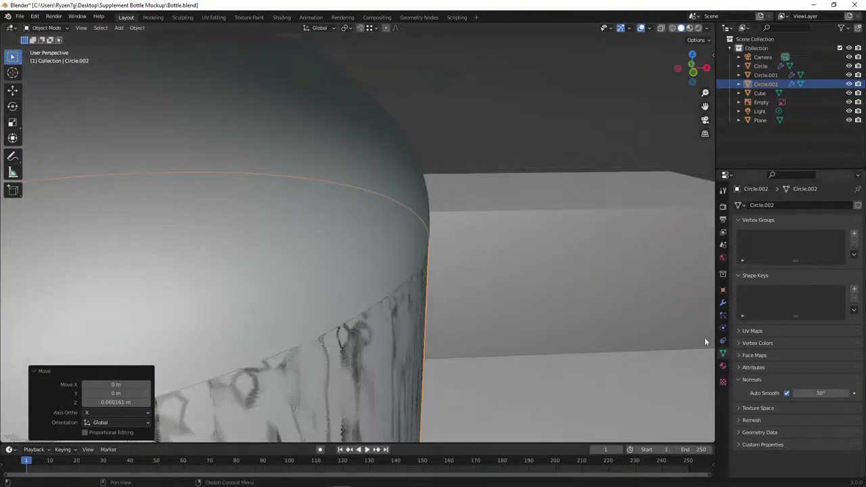
pyautogui.scroll(2, 511, 290)
pyautogui.scroll(2, 523, 270)
pyautogui.scroll(1, 516, 265)
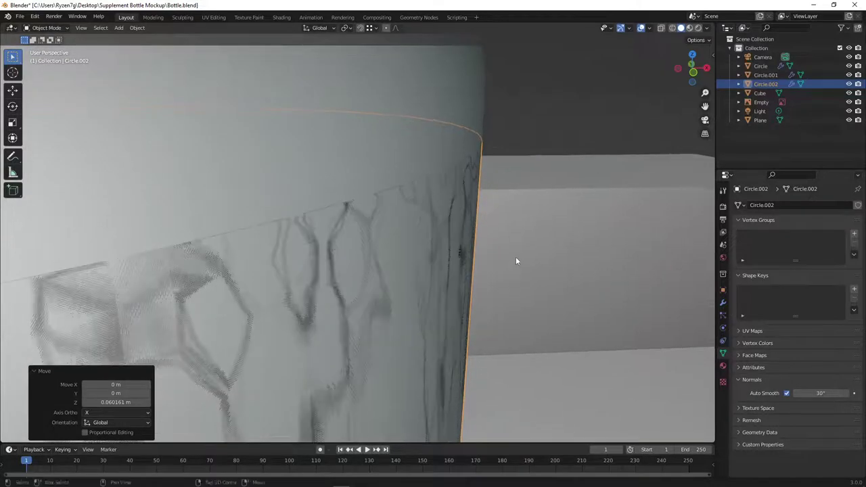
pyautogui.click(723, 305)
# Step: Add a Solidify modifier to Circle.002 with 0.005 m thickness
pyautogui.click(768, 205)
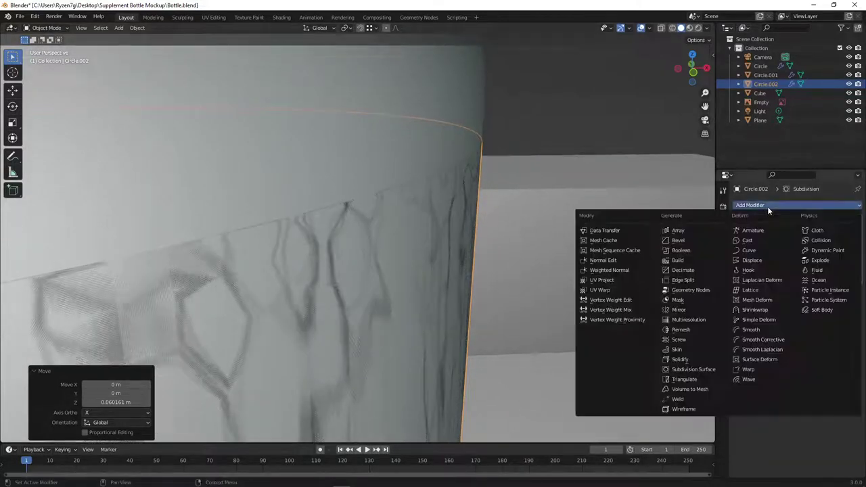
pyautogui.click(691, 362)
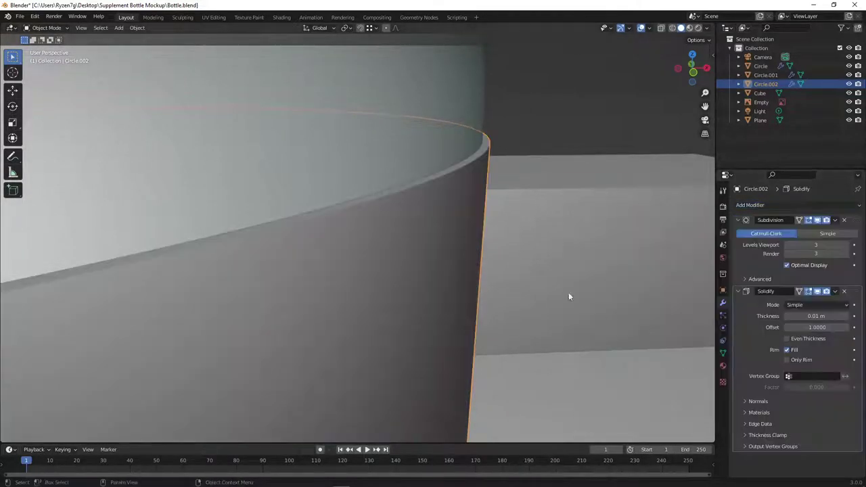
pyautogui.moveTo(816, 316); pyautogui.dragTo(805, 316)
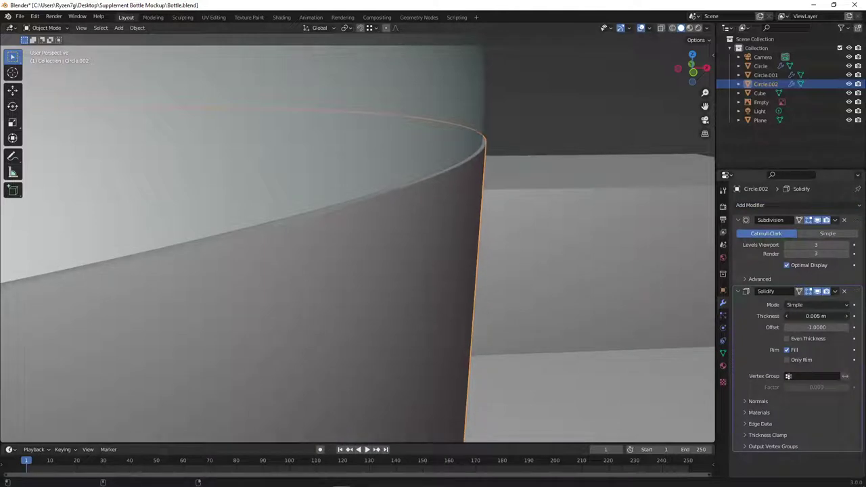
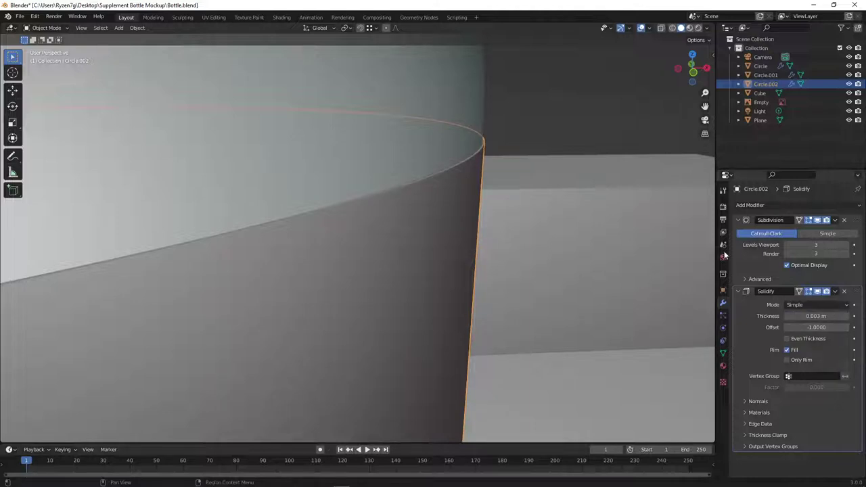
# Step: From the front view, add a cube-shaped empty at the bottle's base
pyautogui.press('1')
pyautogui.scroll(-3, 471, 199)
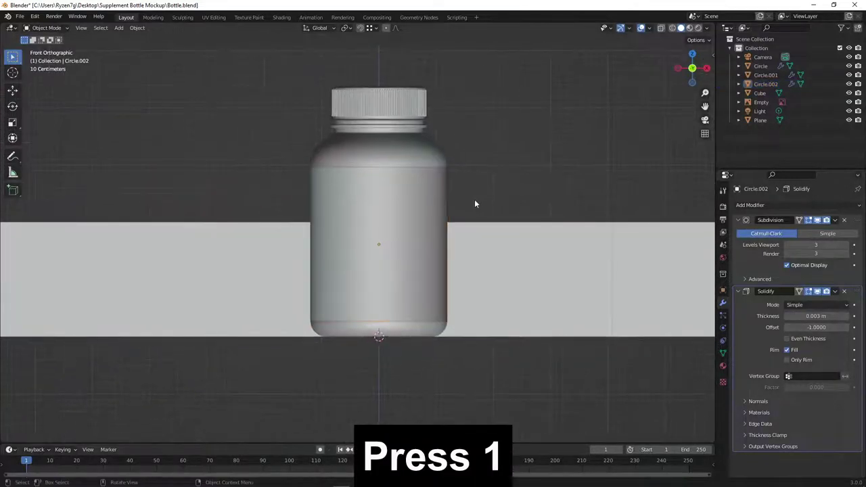
pyautogui.scroll(1, 474, 199)
pyautogui.click(448, 192)
pyautogui.rightClick(445, 190)
pyautogui.hotkey('shift', 'a')
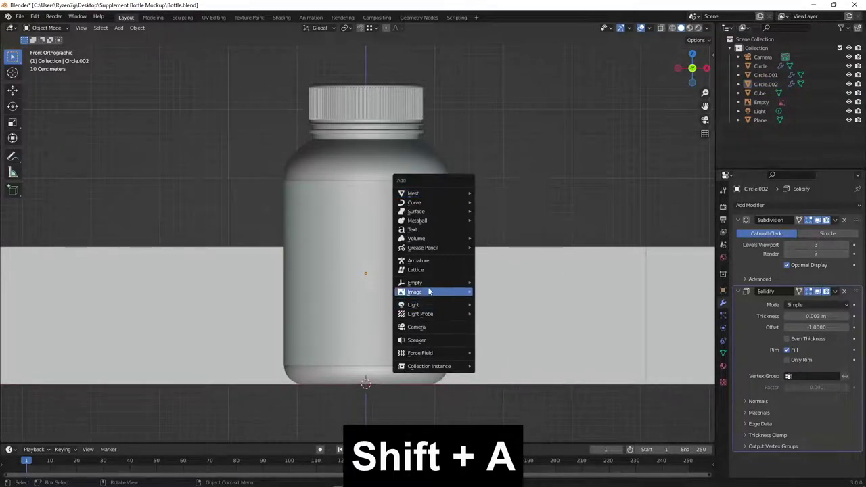
pyautogui.moveTo(414, 283)
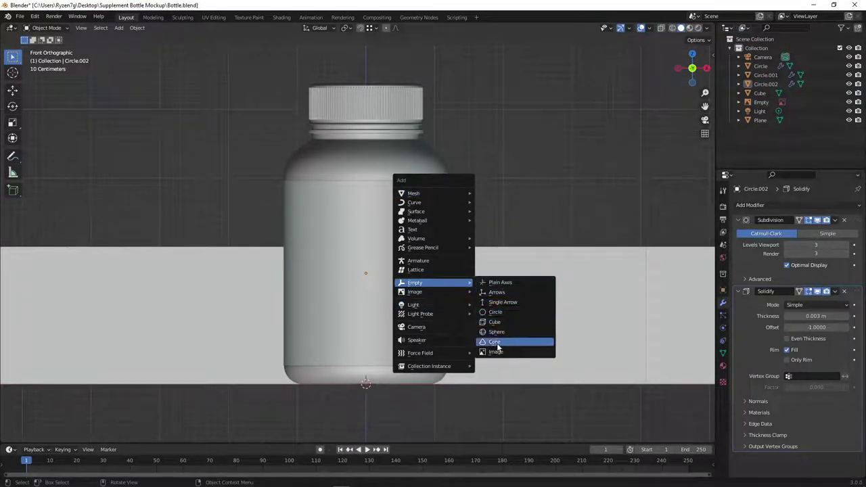
pyautogui.click(500, 323)
pyautogui.scroll(-1, 475, 293)
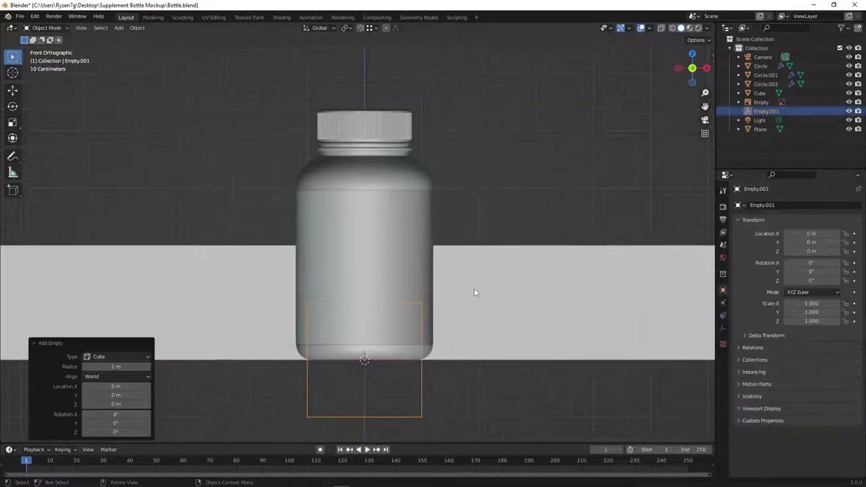
# Step: Raise the cube empty vertically and scale it evenly to 1.326
pyautogui.press('g')
pyautogui.press('z')
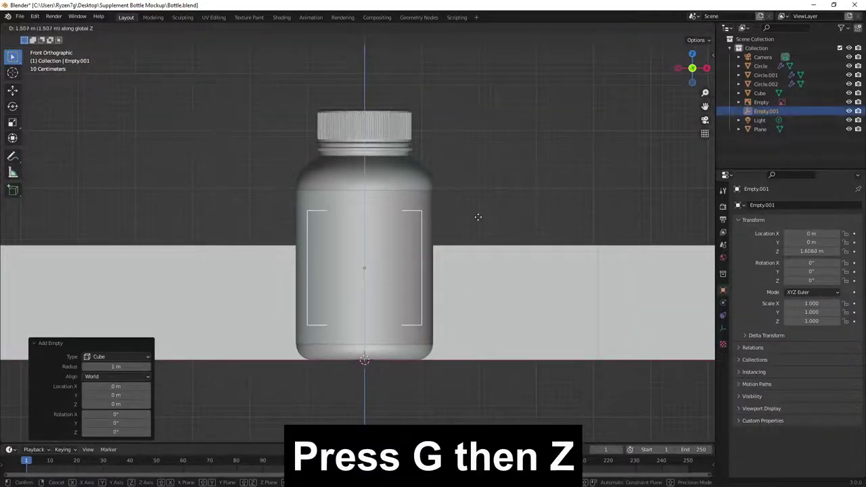
pyautogui.click(480, 216)
pyautogui.press('s')
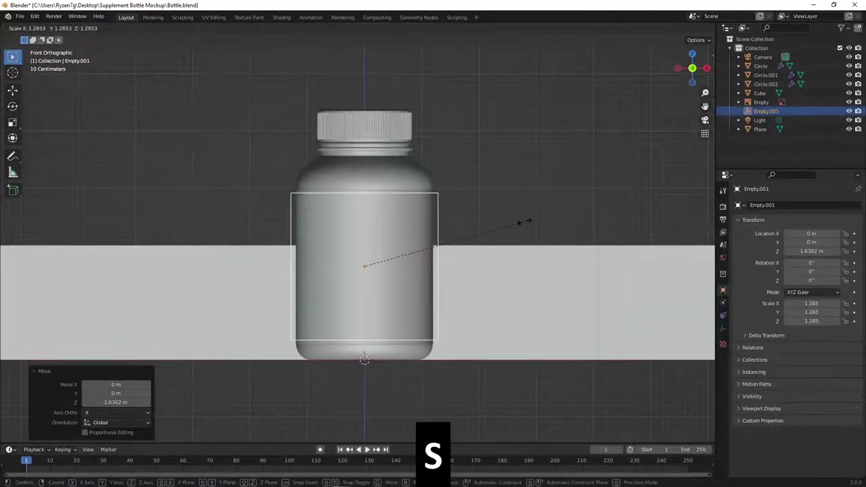
pyautogui.click(530, 225)
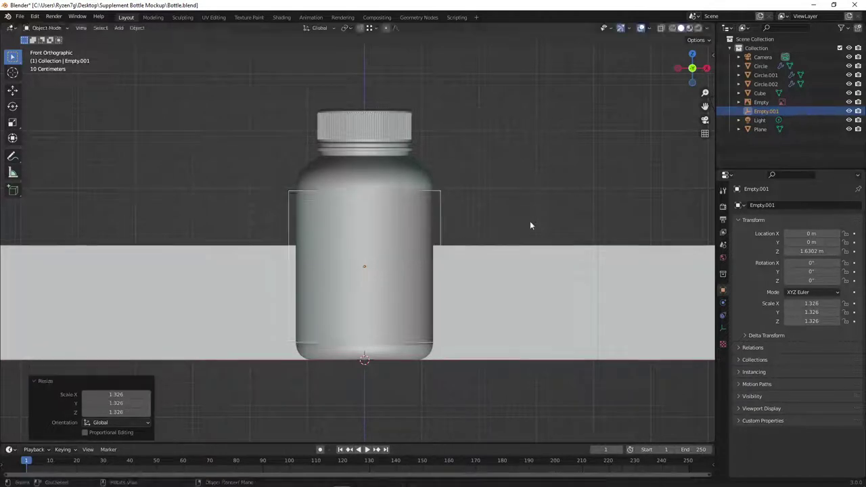
# Step: Raise the empty again and stretch it vertically to 2.301 so it surrounds the bottle
pyautogui.press('g')
pyautogui.press('z')
pyautogui.click(532, 210)
pyautogui.press('s')
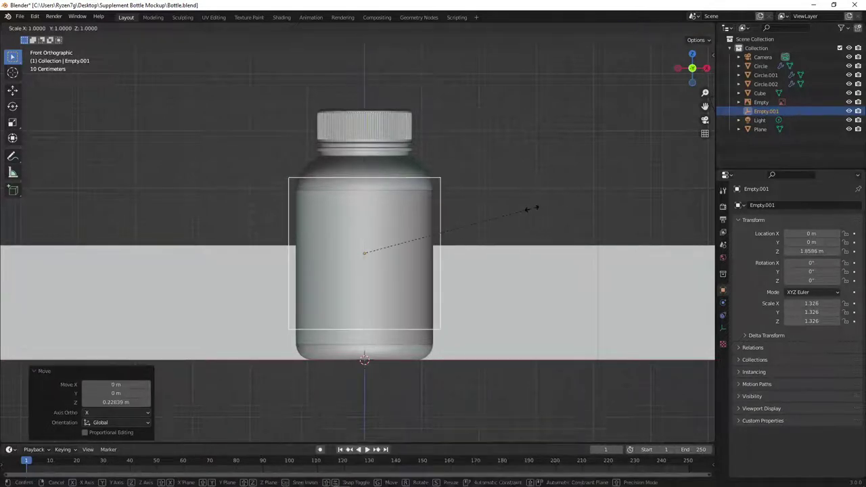
pyautogui.press('z')
pyautogui.click(665, 246)
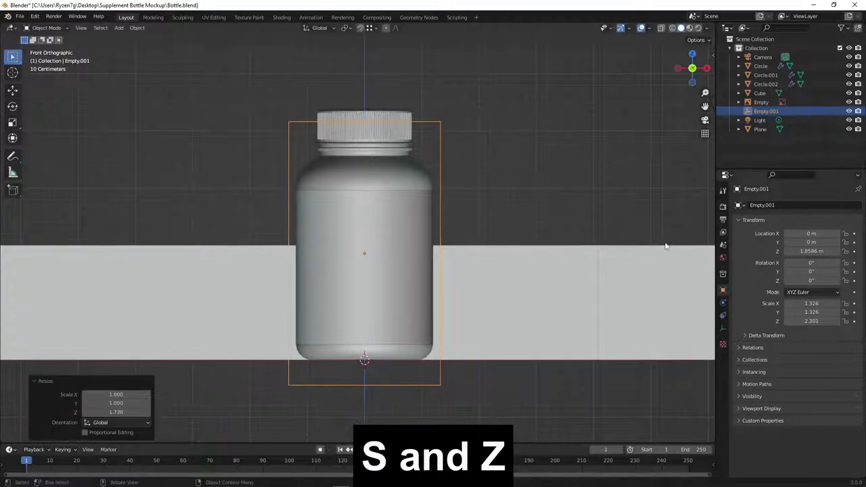
pyautogui.press('g')
pyautogui.press('z')
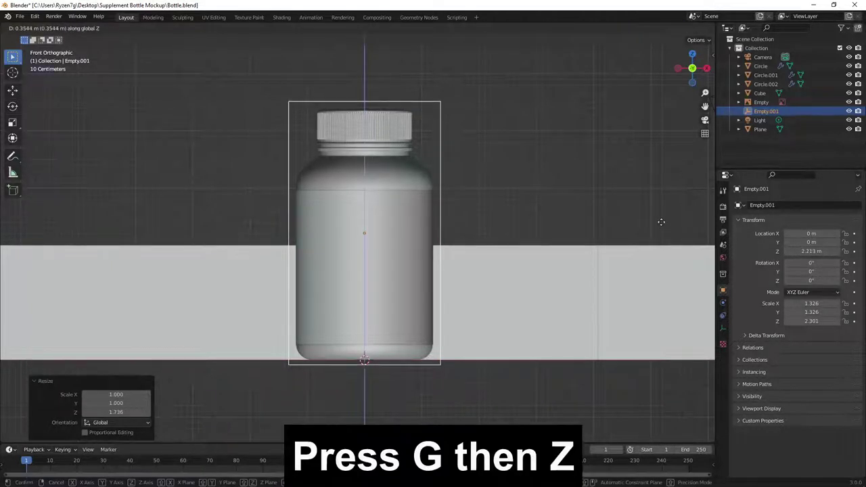
# Step: Parent the bottle body, shoulder and cap to Empty.001 with Object (Keep Transform)
pyautogui.click(661, 222)
pyautogui.click(417, 207)
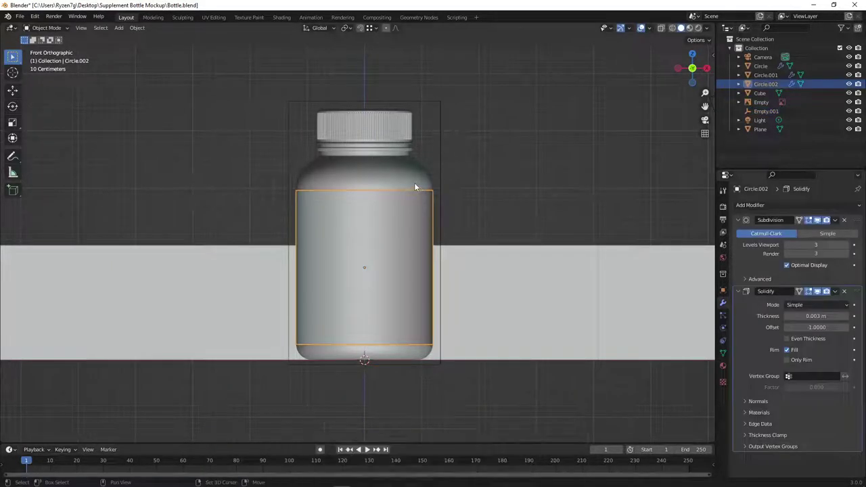
pyautogui.keyDown('shift'); pyautogui.click(414, 183); pyautogui.keyUp('shift')
pyautogui.keyDown('shift'); pyautogui.click(395, 129); pyautogui.keyUp('shift')
pyautogui.keyDown('shift'); pyautogui.click(439, 110); pyautogui.keyUp('shift')
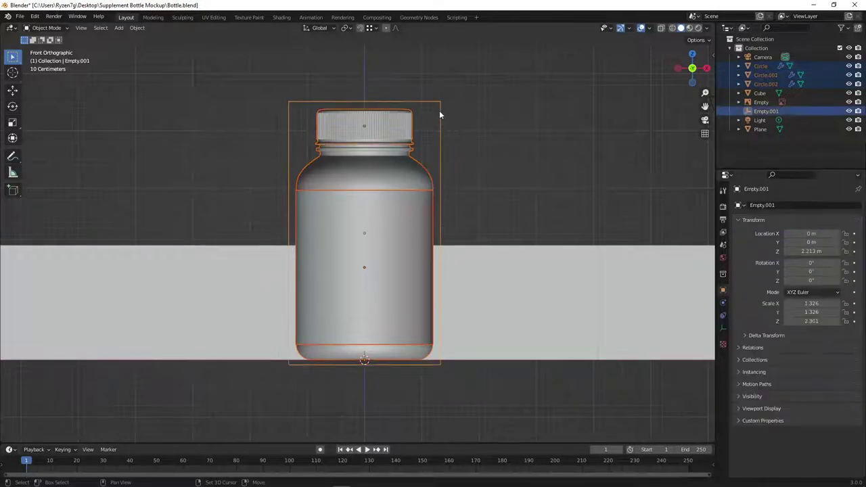
pyautogui.hotkey('ctrl', 'p')
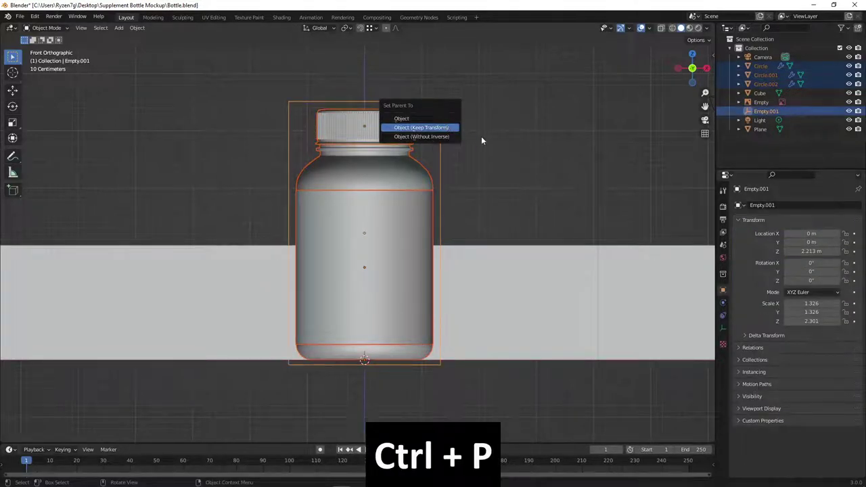
pyautogui.click(439, 127)
# Step: Test-rotate the empty to confirm the bottle follows, cancel, and return to front view
pyautogui.moveTo(468, 161); pyautogui.dragTo(502, 207, button='middle')
pyautogui.scroll(-3, 484, 178)
pyautogui.click(476, 174)
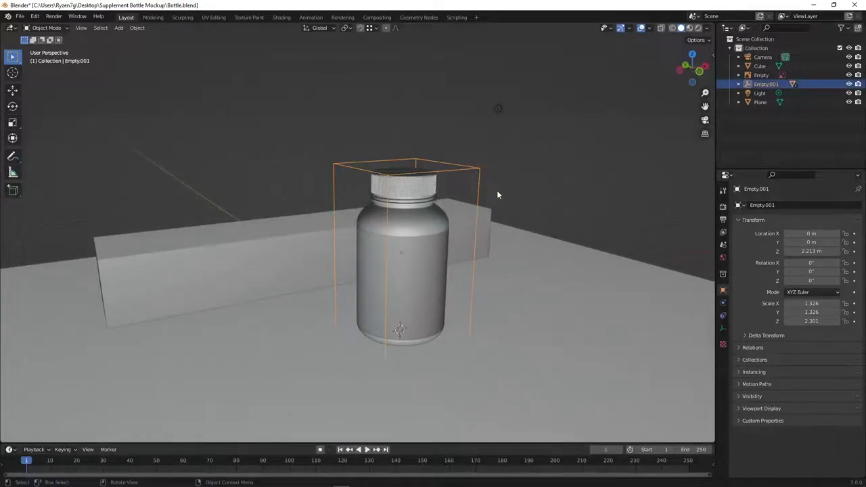
pyautogui.press('r')
pyautogui.press('Escape')
pyautogui.press('r')
pyautogui.rightClick(560, 216)
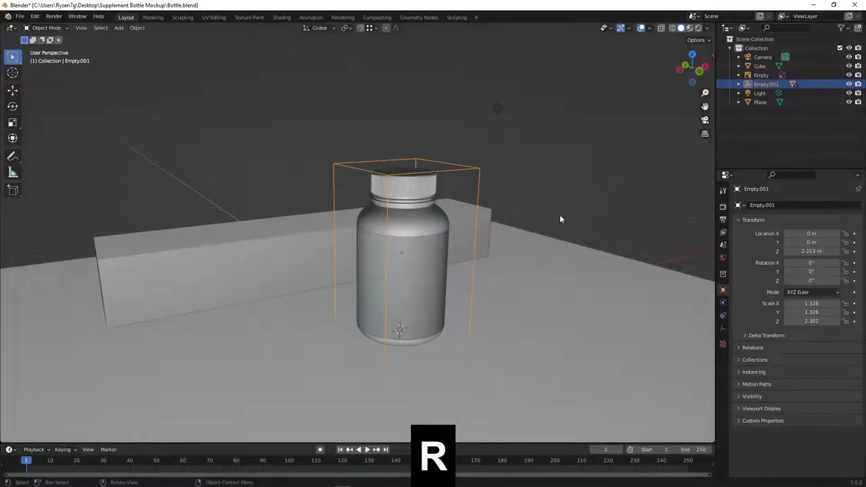
pyautogui.press('KP_1')
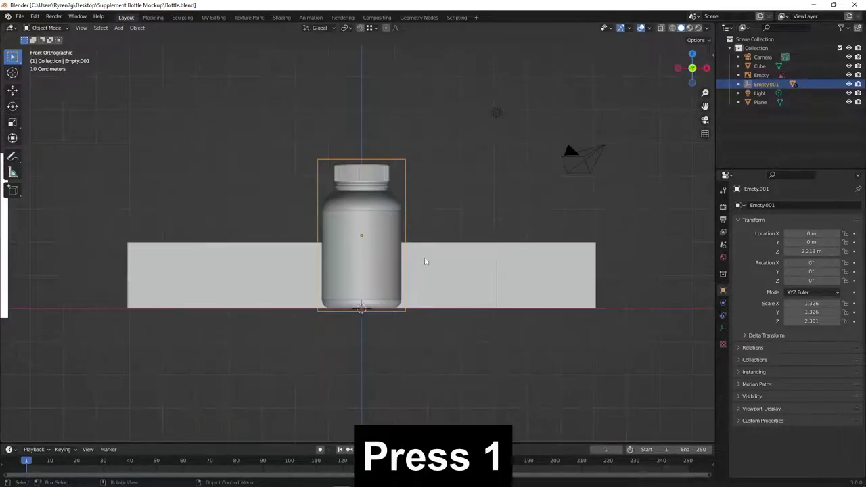
# Step: Inspect the bottle parts' subdivision settings, then reselect Empty.001 in top view
pyautogui.click(400, 227)
pyautogui.click(391, 187)
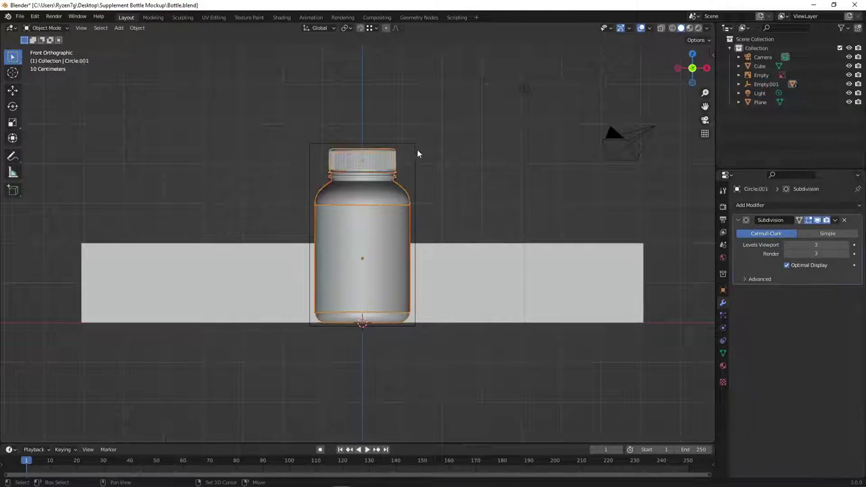
pyautogui.click(414, 149)
pyautogui.press('KP_7')
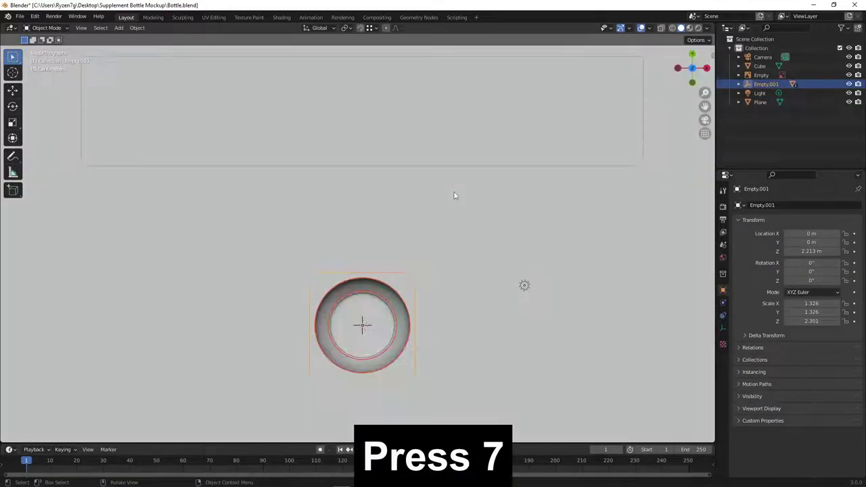
pyautogui.scroll(-2, 437, 278)
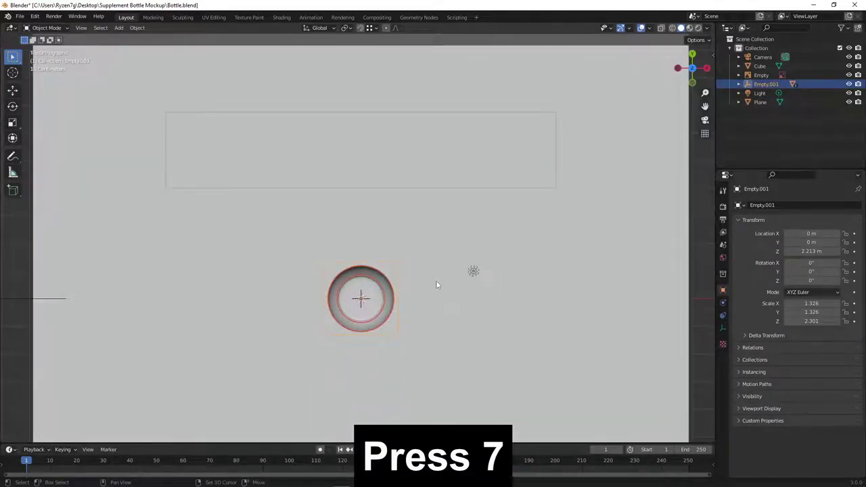
# Step: Duplicate the bottle with its empty, moving the copy 2.74 m along Y and 2.06 m left
pyautogui.hotkey('shift', 'd')
pyautogui.press('g')
pyautogui.press('y')
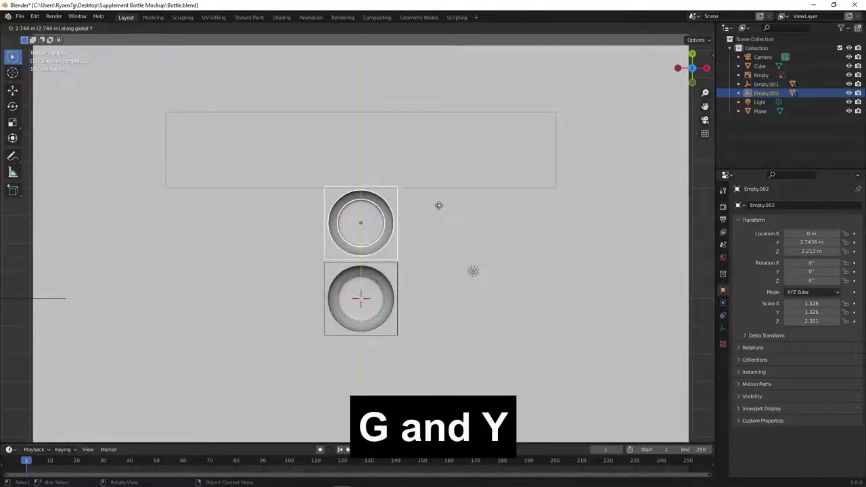
pyautogui.click(438, 205)
pyautogui.press('g')
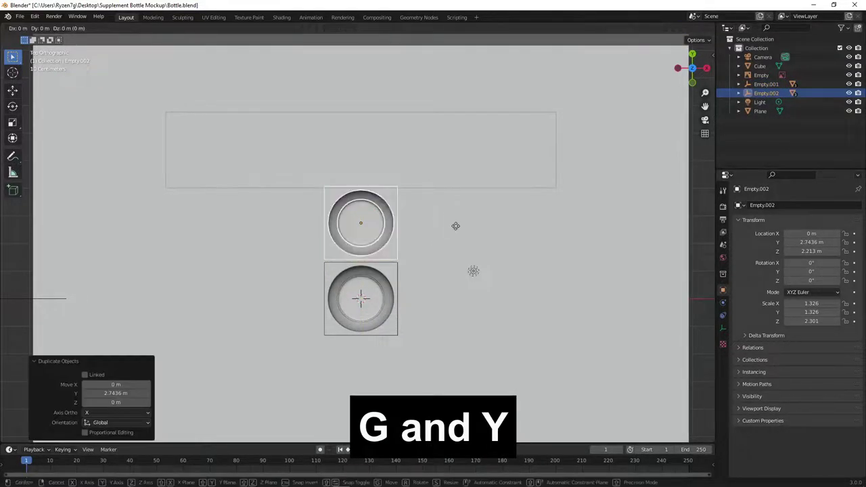
pyautogui.press('x')
pyautogui.click(400, 231)
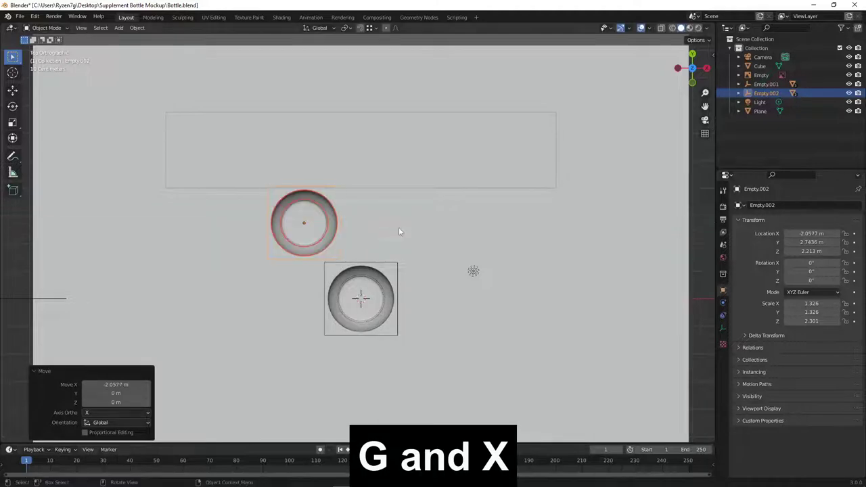
pyautogui.press('KP_1')
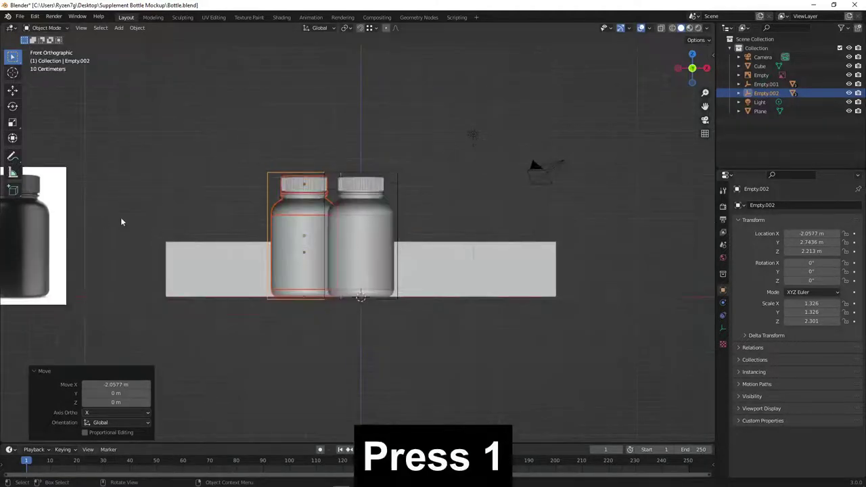
# Step: From the right side view, tilt the second bottle about 29°
pyautogui.moveTo(309, 275); pyautogui.dragTo(420, 293, button='middle')
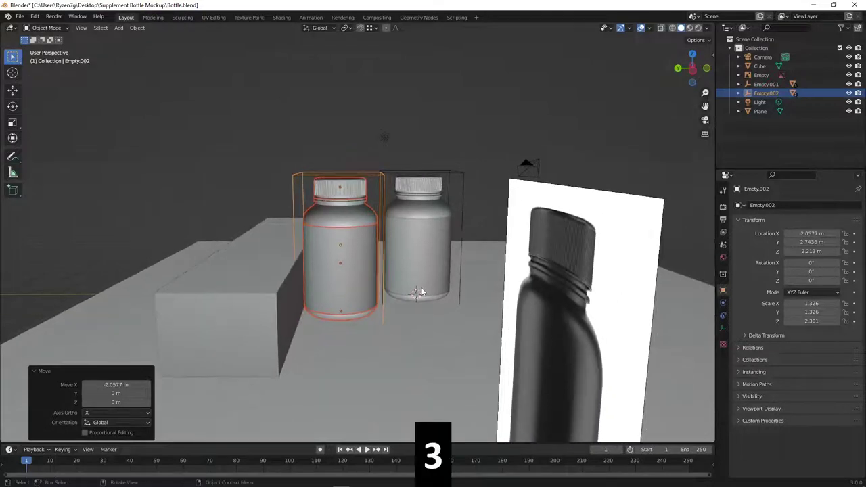
pyautogui.press('KP_3')
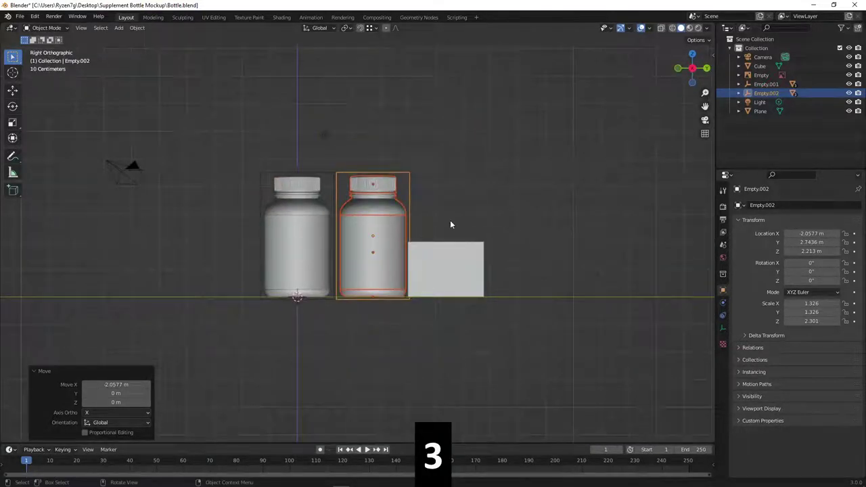
pyautogui.press('r')
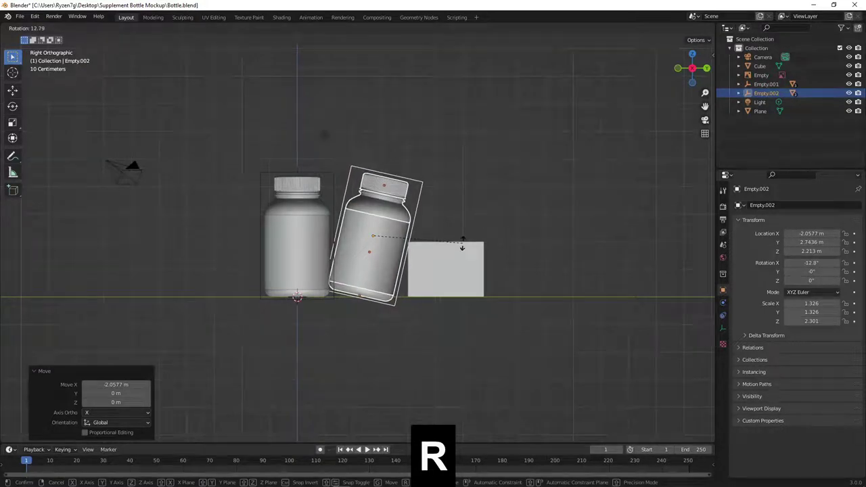
pyautogui.rightClick(463, 242)
pyautogui.press('r')
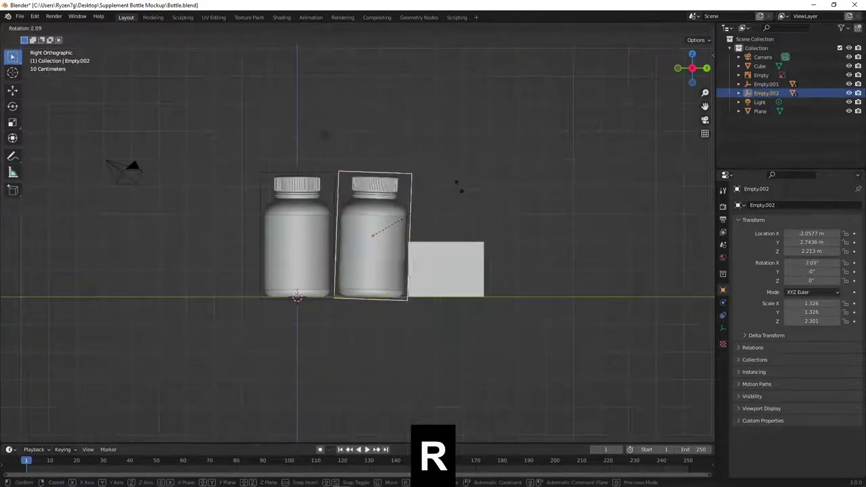
pyautogui.click(482, 230)
pyautogui.scroll(7, 460, 255)
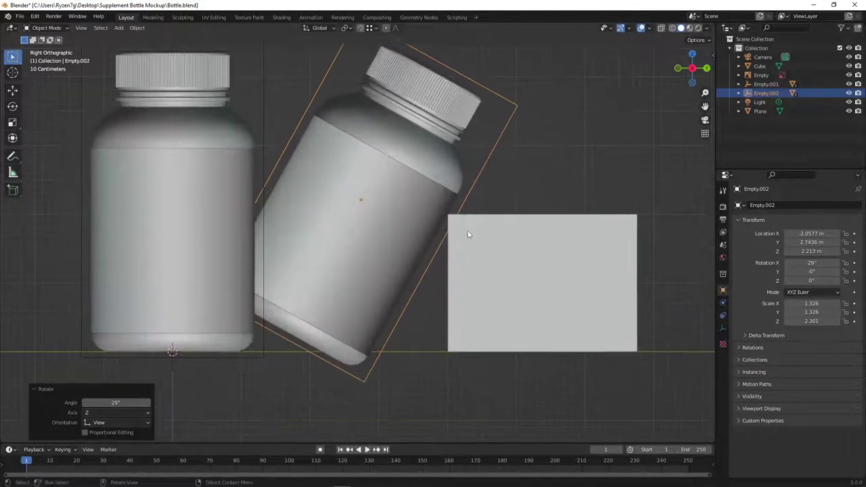
# Step: Raise the tilted bottle along Z and steepen its tilt to −33.1° on X
pyautogui.press('g')
pyautogui.press('z')
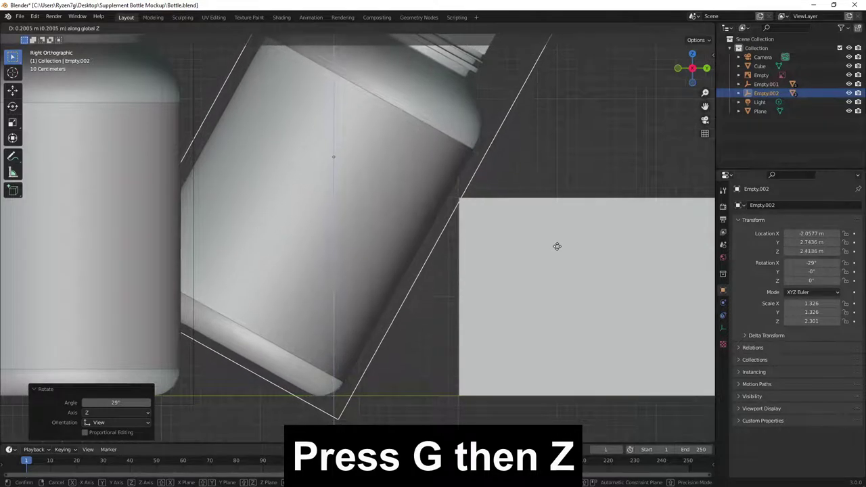
pyautogui.click(557, 245)
pyautogui.scroll(-5, 501, 261)
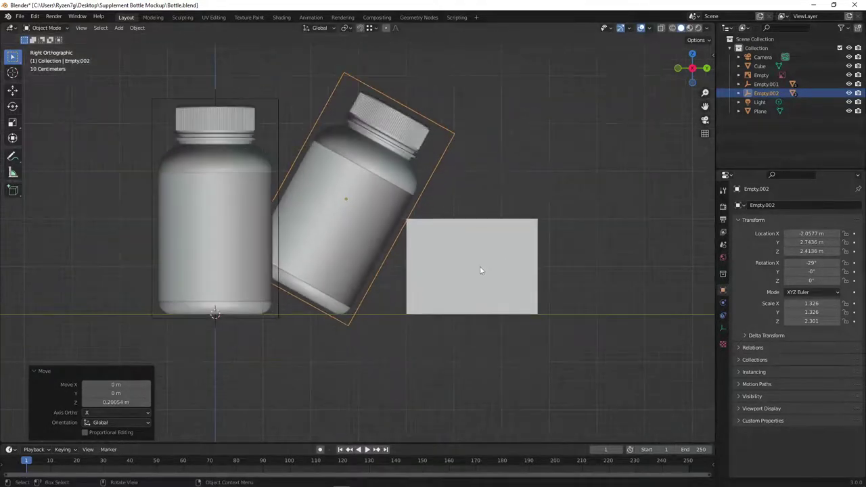
pyautogui.scroll(6, 466, 255)
pyautogui.press('r')
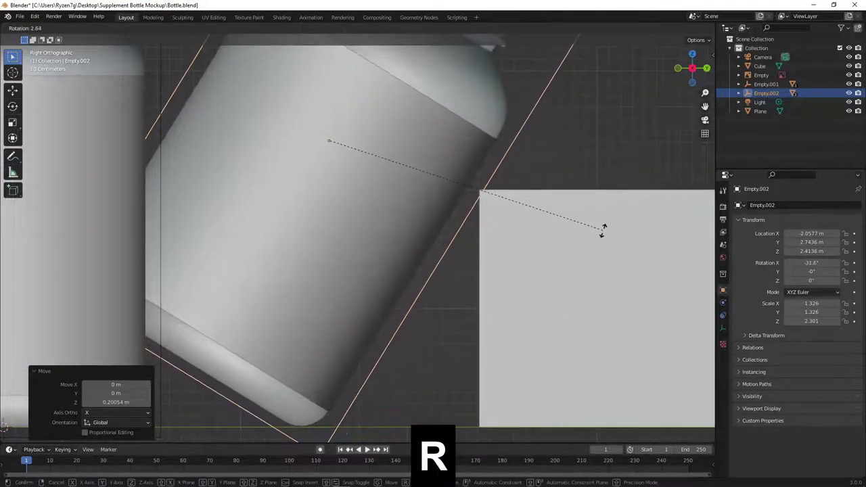
pyautogui.click(608, 240)
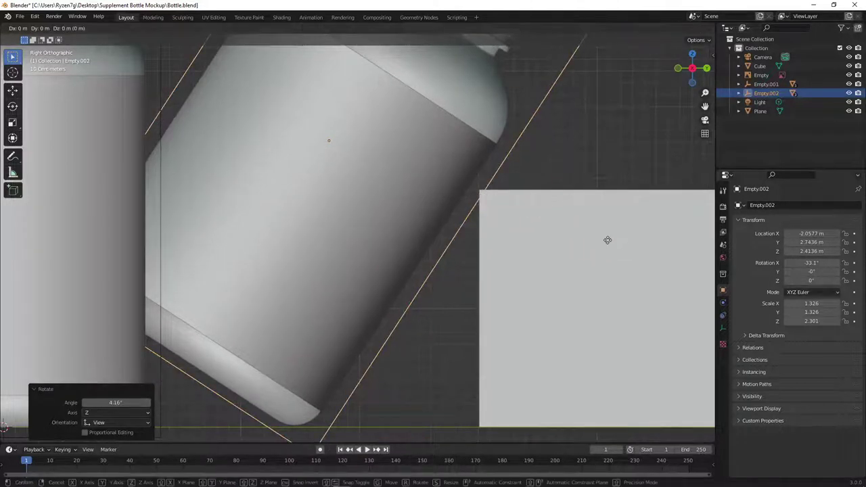
# Step: Shift the leaning bottle along Y to 2.8385 m and orbit to check its position
pyautogui.press('g')
pyautogui.press('x')
pyautogui.press('y')
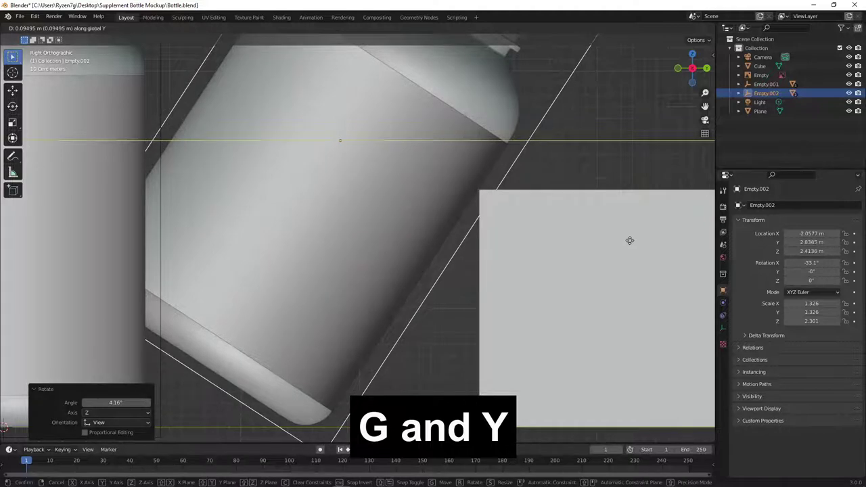
pyautogui.click(630, 240)
pyautogui.scroll(-3, 560, 298)
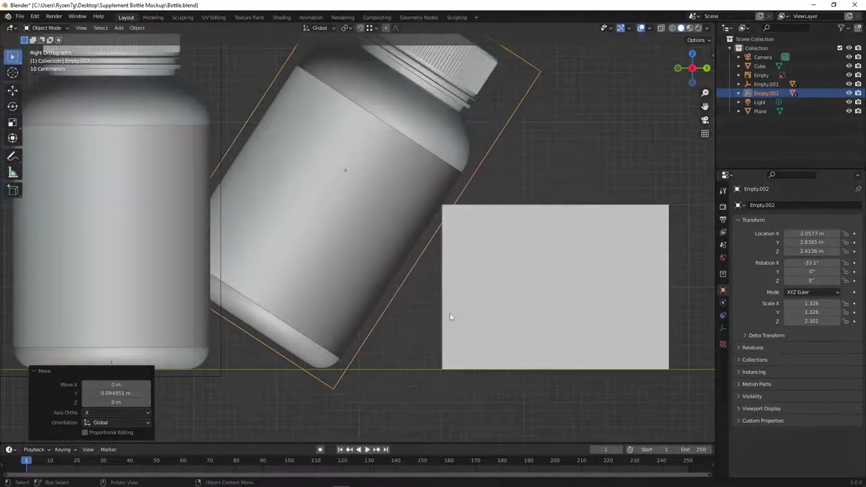
pyautogui.moveTo(450, 315)
pyautogui.mouseDown(button='middle')
pyautogui.moveTo(478, 325)
pyautogui.moveTo(494, 319)
pyautogui.moveTo(325, 351)
pyautogui.moveTo(367, 329)
pyautogui.moveTo(436, 350)
pyautogui.moveTo(383, 333)
pyautogui.moveTo(407, 338)
pyautogui.moveTo(435, 313)
pyautogui.mouseUp(button='middle')
pyautogui.scroll(-3, 494, 319)
pyautogui.scroll(3, 346, 330)
# Step: In the right side view, lower the tilted bottle's empty slightly to Z 2.3986 m
pyautogui.press('3')
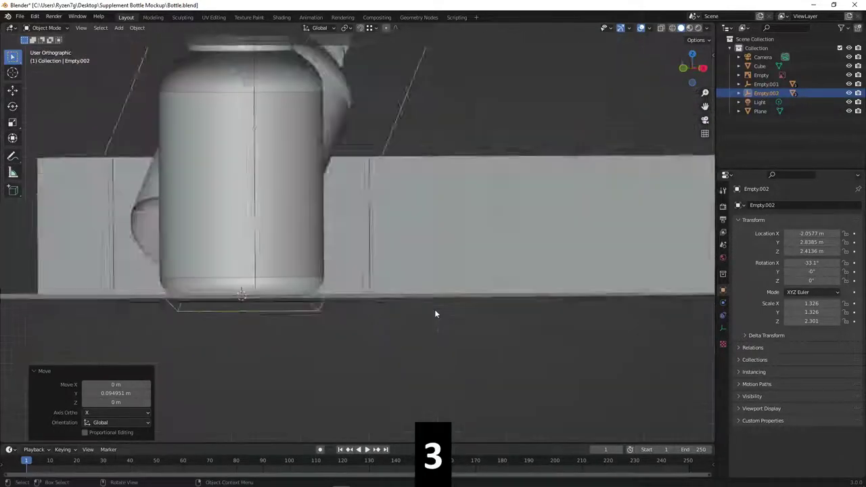
pyautogui.scroll(5, 391, 326)
pyautogui.scroll(2, 391, 326)
pyautogui.scroll(1, 396, 308)
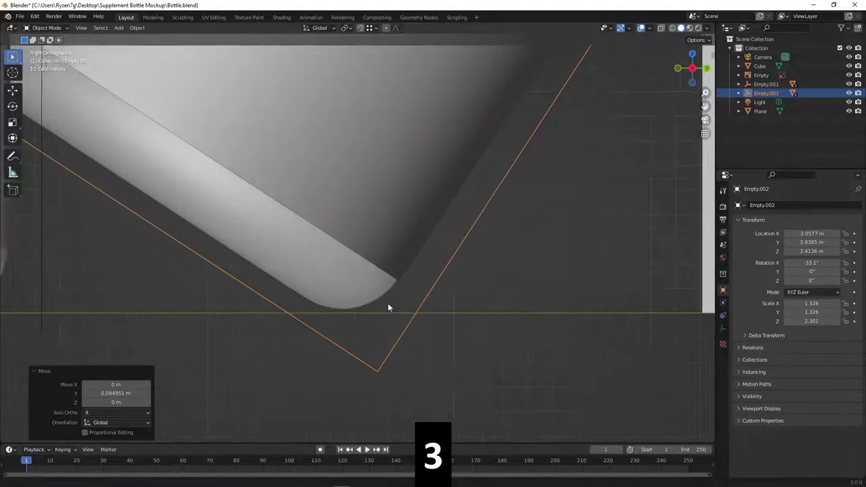
pyautogui.scroll(1, 387, 303)
pyautogui.press('g')
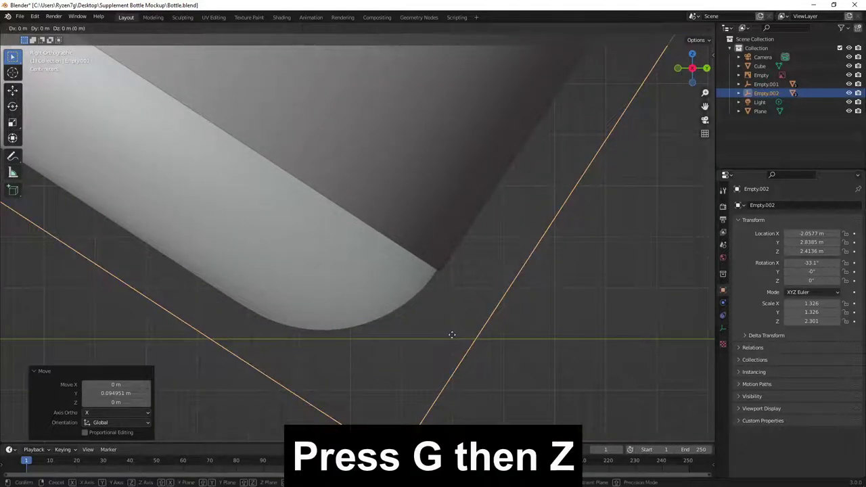
pyautogui.press('z')
pyautogui.click(453, 342)
pyautogui.scroll(-1, 383, 372)
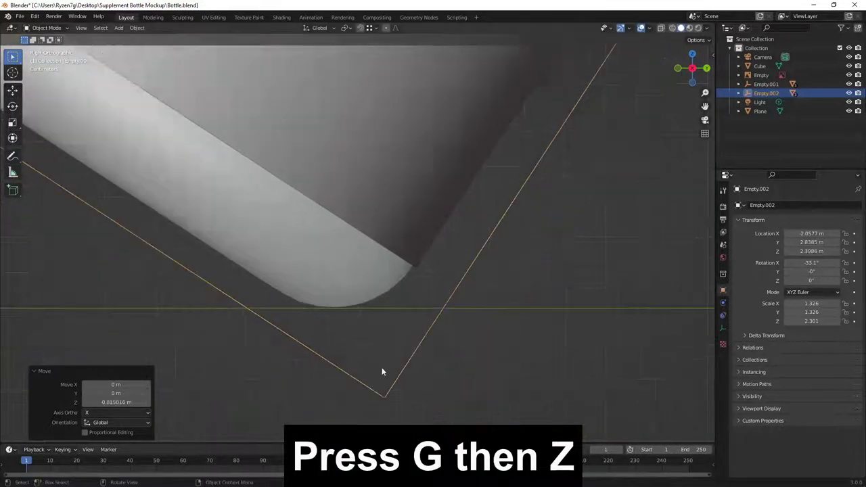
pyautogui.scroll(-3, 433, 340)
pyautogui.scroll(-1, 433, 340)
pyautogui.scroll(3, 460, 178)
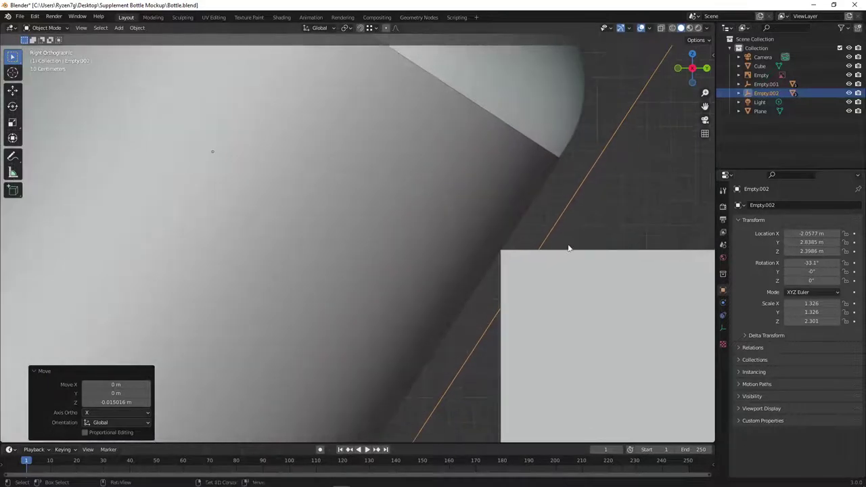
pyautogui.scroll(3, 461, 241)
pyautogui.scroll(-5, 468, 240)
# Step: From the top view, slide the bottle −0.8052 m along X to X −2.8629 m
pyautogui.press('KP_7')
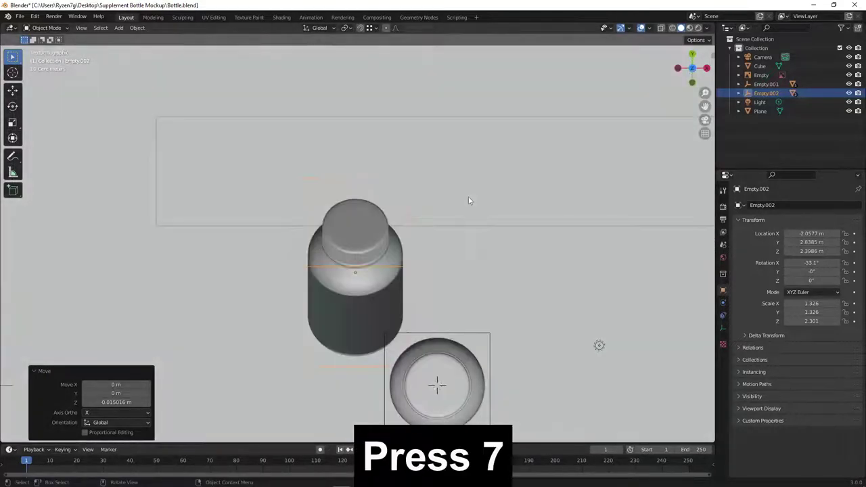
pyautogui.press('g')
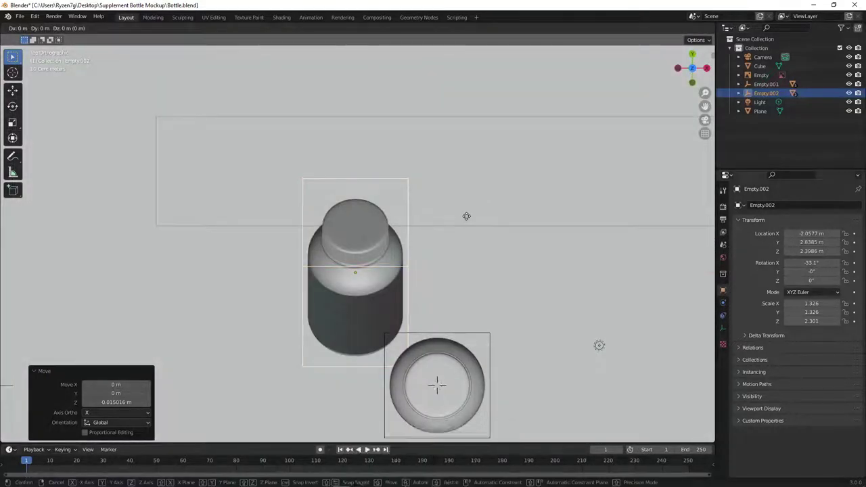
pyautogui.press('x')
pyautogui.click(434, 214)
pyautogui.press('KP_1')
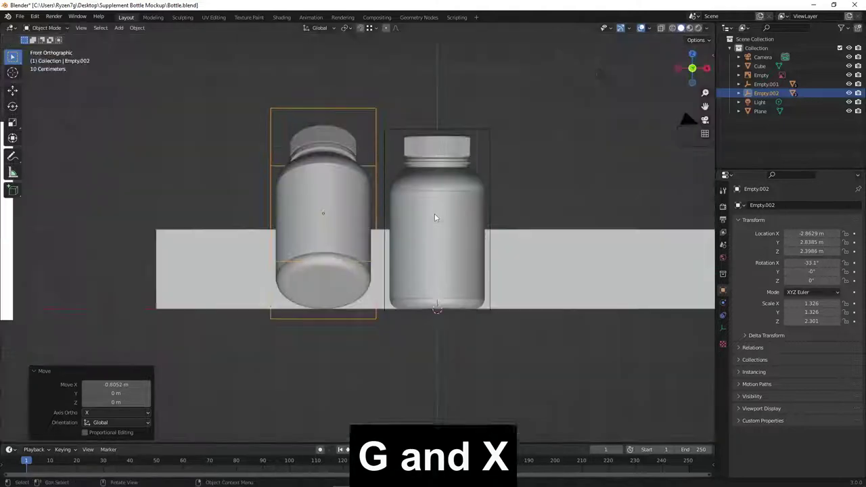
pyautogui.click(502, 161)
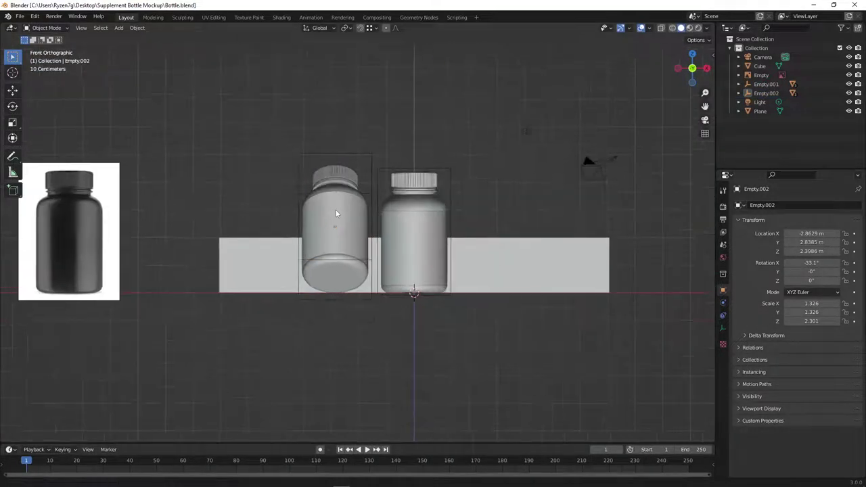
pyautogui.scroll(2, 371, 216)
pyautogui.keyDown('shift'); pyautogui.moveTo(371, 216); pyautogui.dragTo(343, 186, button='middle'); pyautogui.keyUp('shift')
# Step: Select the box and save Bottle.blend
pyautogui.click(493, 253)
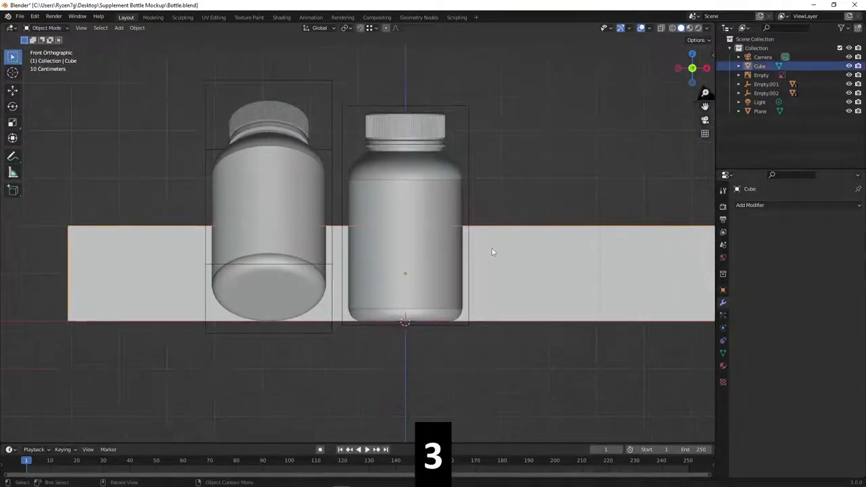
pyautogui.press('KP_3')
pyautogui.keyDown('shift'); pyautogui.moveTo(559, 250); pyautogui.dragTo(516, 238, button='middle'); pyautogui.keyUp('shift')
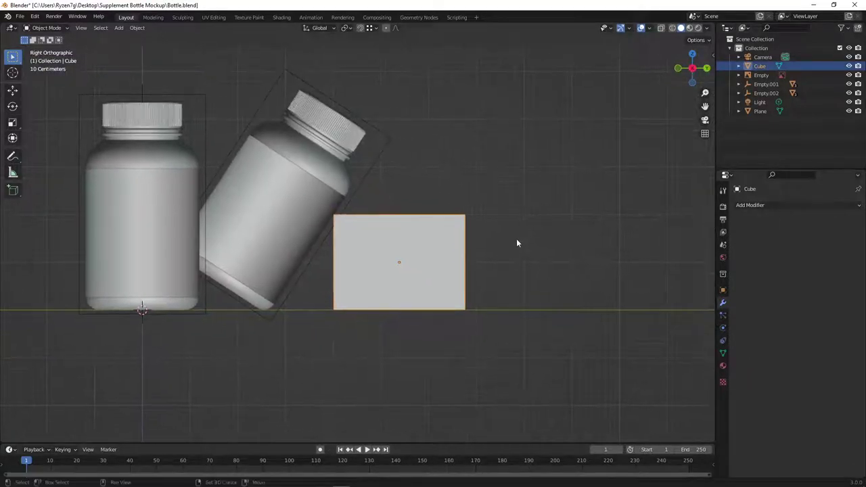
pyautogui.hotkey('ctrl', 's')
pyautogui.scroll(-1, 450, 246)
pyautogui.moveTo(450, 245); pyautogui.dragTo(453, 264, button='middle')
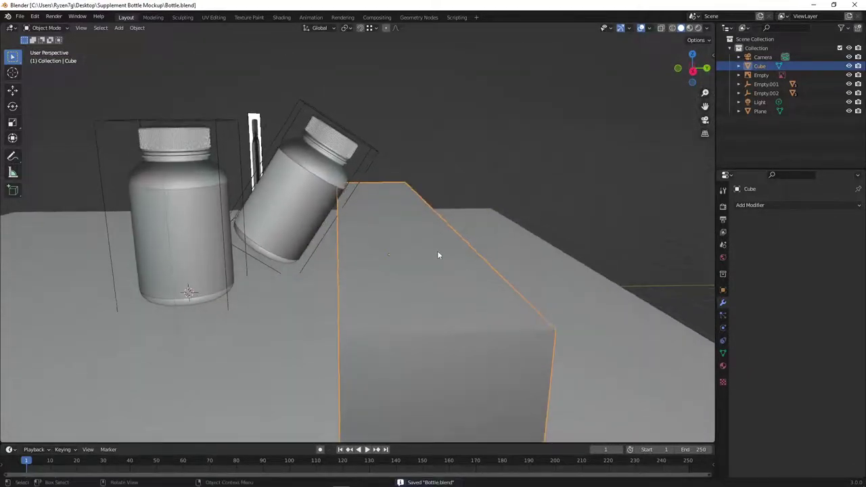
# Step: In Edit Mode, drag the box's top face down about 0.925 m with the Transform gizmo
pyautogui.press('Tab')
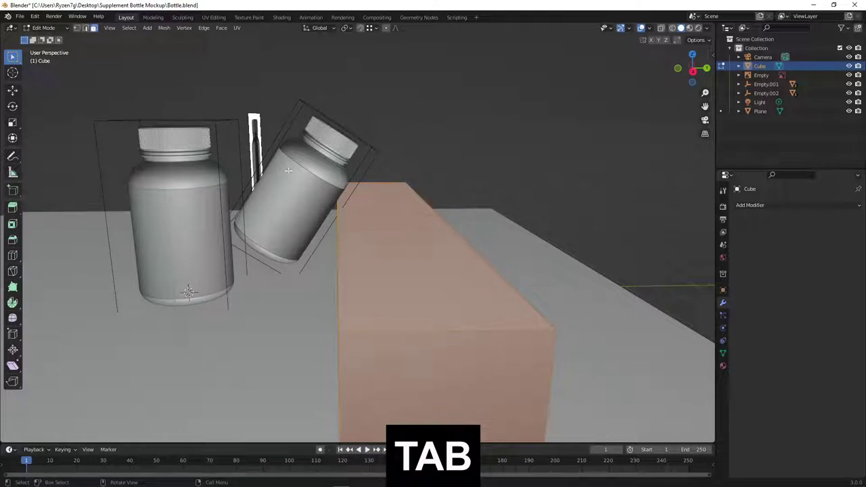
pyautogui.click(403, 254)
pyautogui.moveTo(404, 254)
pyautogui.mouseDown(button='middle')
pyautogui.moveTo(533, 266)
pyautogui.moveTo(163, 250)
pyautogui.mouseUp(button='middle')
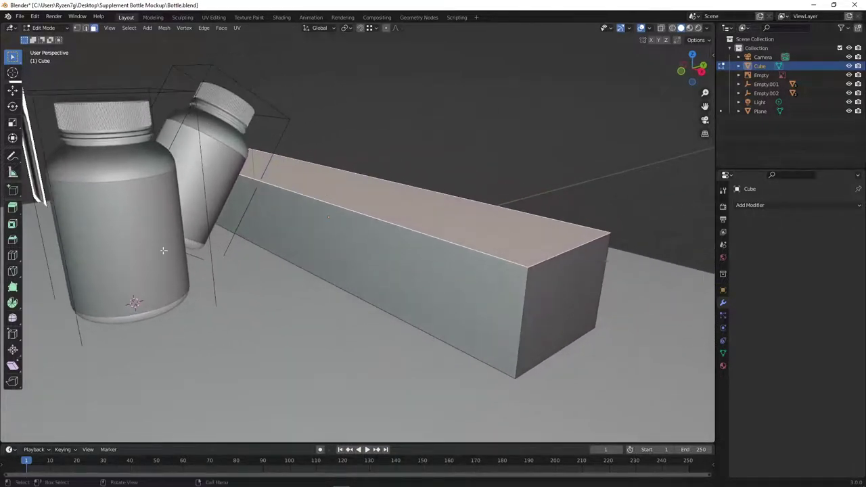
pyautogui.click(11, 139)
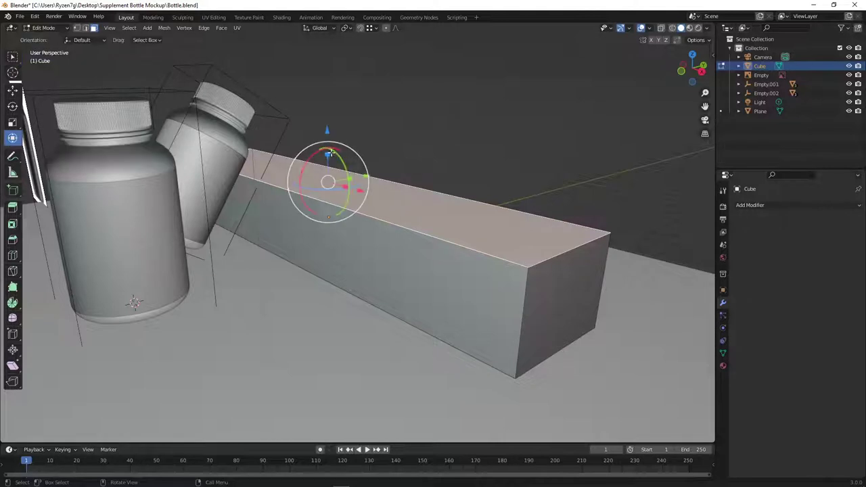
pyautogui.moveTo(327, 154); pyautogui.dragTo(330, 170)
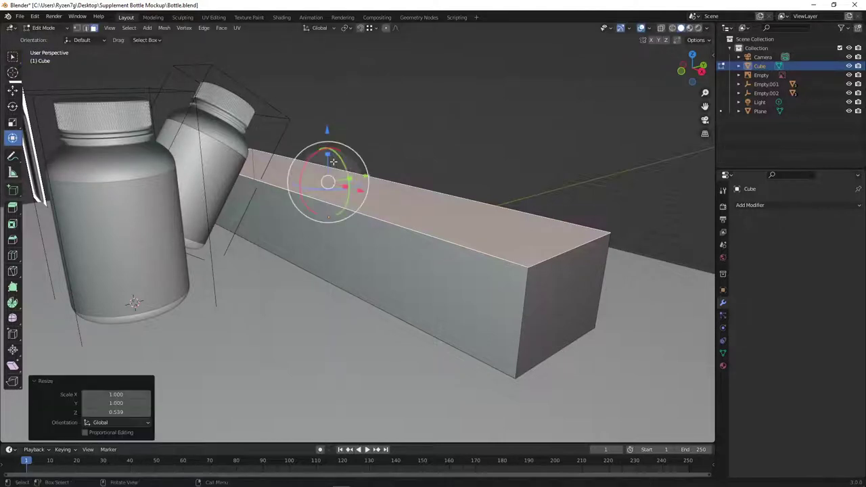
pyautogui.moveTo(327, 130)
pyautogui.mouseDown()
pyautogui.moveTo(332, 161)
pyautogui.moveTo(333, 150)
pyautogui.mouseUp()
pyautogui.click(333, 150)
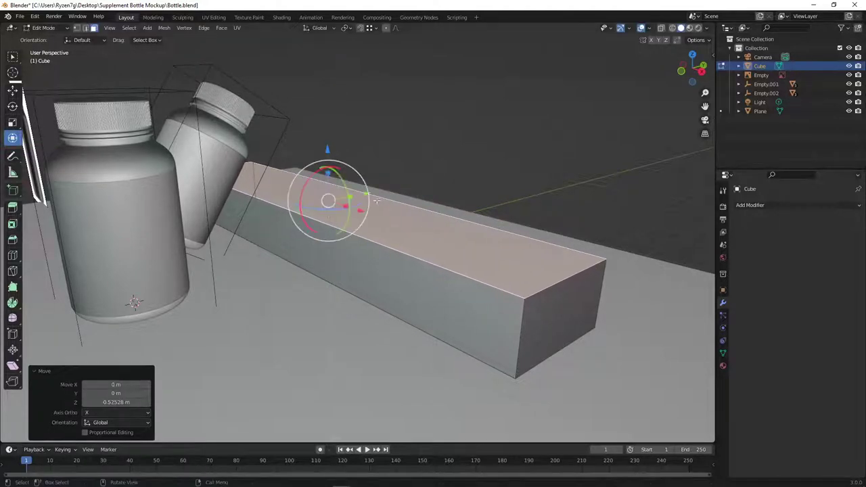
pyautogui.press('Tab')
pyautogui.press('KP_3')
# Step: Select the tilted bottle and rotate it to −47°
pyautogui.click(343, 188)
pyautogui.scroll(4, 345, 195)
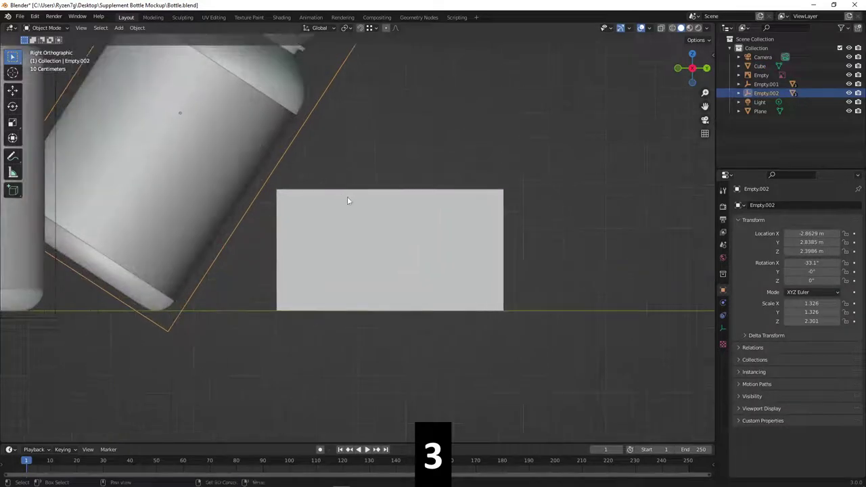
pyautogui.keyDown('shift'); pyautogui.moveTo(348, 199); pyautogui.dragTo(449, 220, button='middle'); pyautogui.keyUp('shift')
pyautogui.press('r')
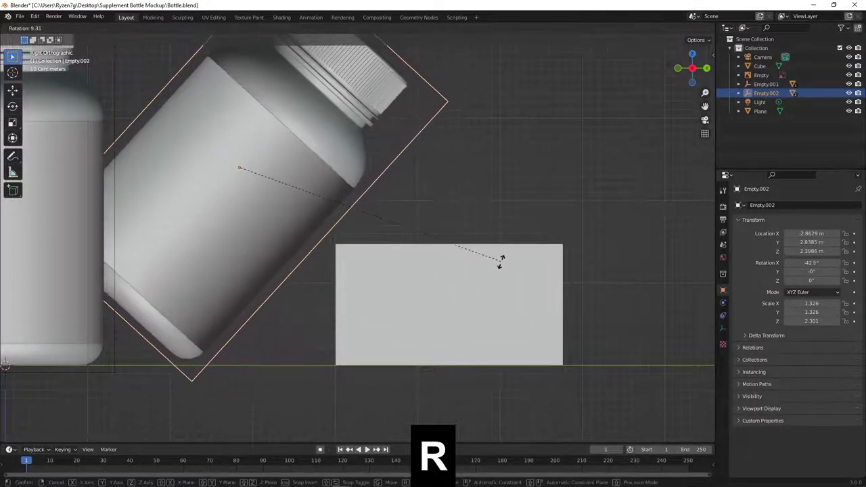
pyautogui.click(498, 288)
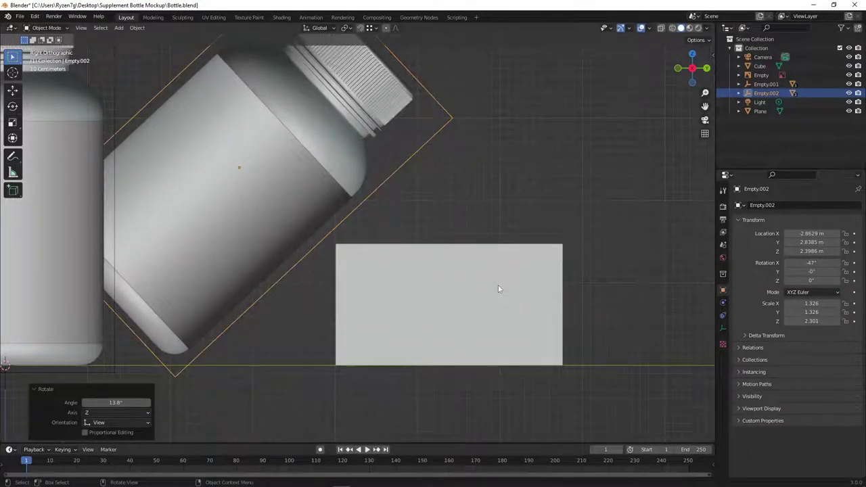
# Step: Move the lying bottle along Z and then along Y toward the box
pyautogui.press('g')
pyautogui.press('z')
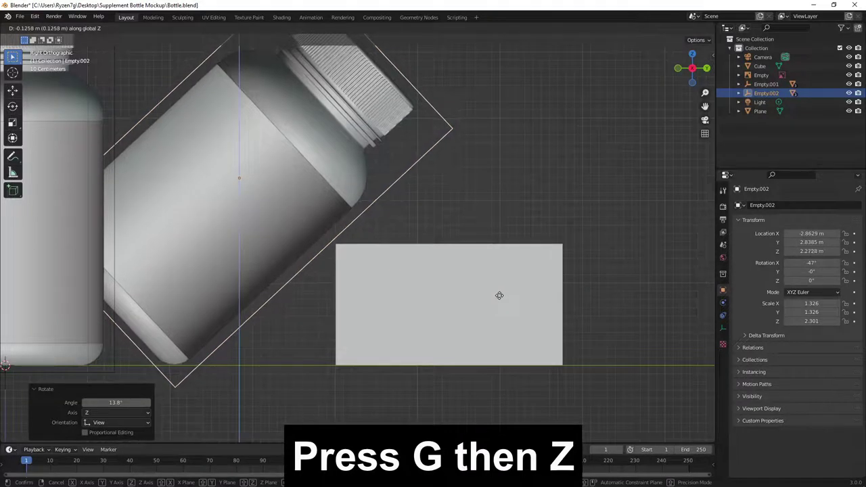
pyautogui.click(499, 295)
pyautogui.press('g')
pyautogui.press('y')
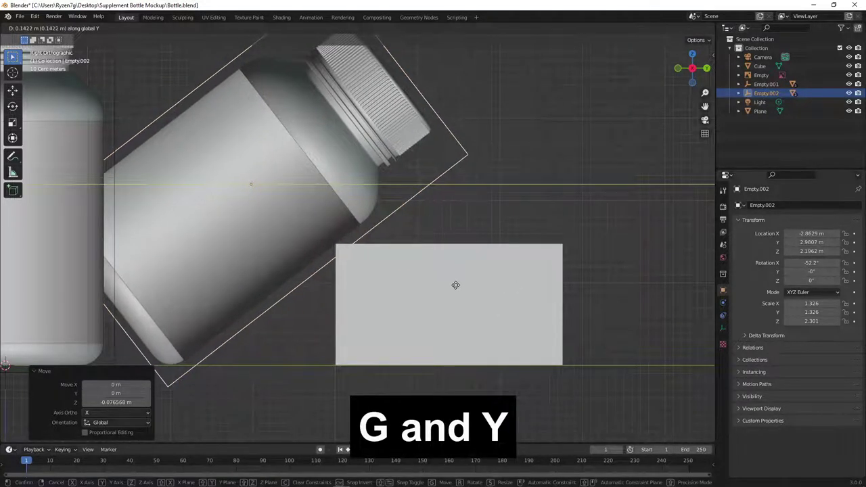
pyautogui.click(456, 285)
pyautogui.keyDown('shift'); pyautogui.moveTo(384, 322); pyautogui.dragTo(459, 290, button='middle'); pyautogui.keyUp('shift')
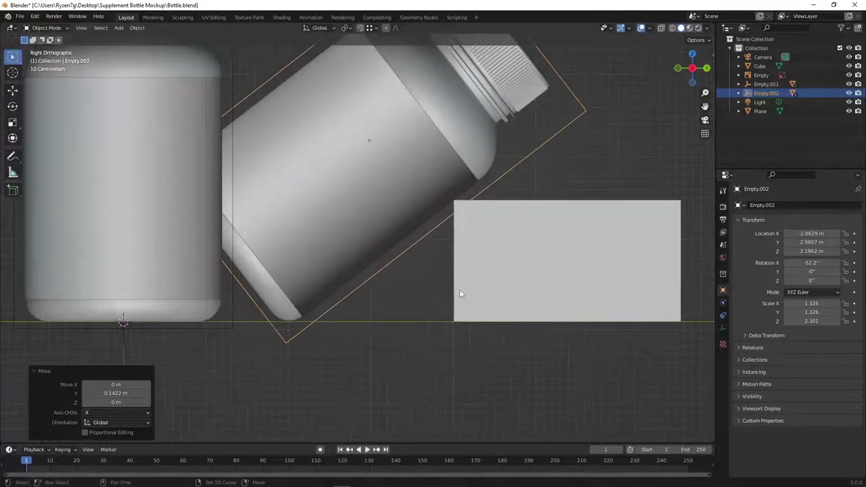
pyautogui.scroll(1, 508, 297)
# Step: In top view, turn the bottle 11.1° on Z and shift it to X −3.1351 m
pyautogui.press('KP_7')
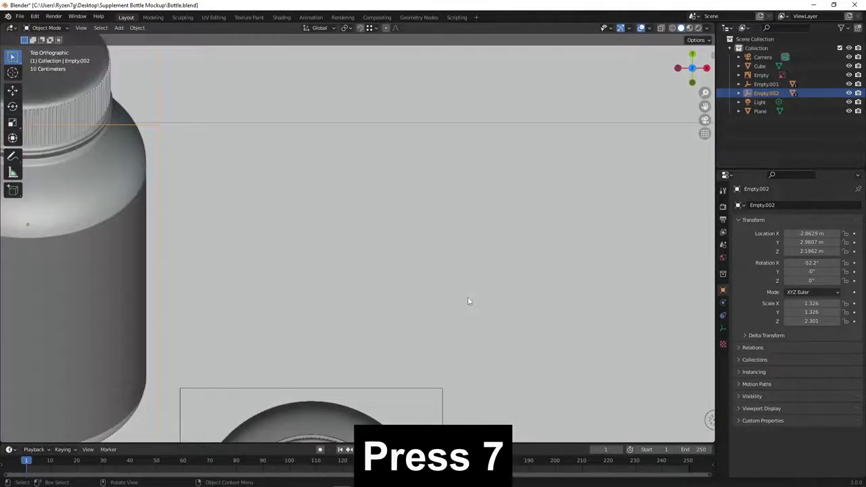
pyautogui.scroll(-4, 467, 296)
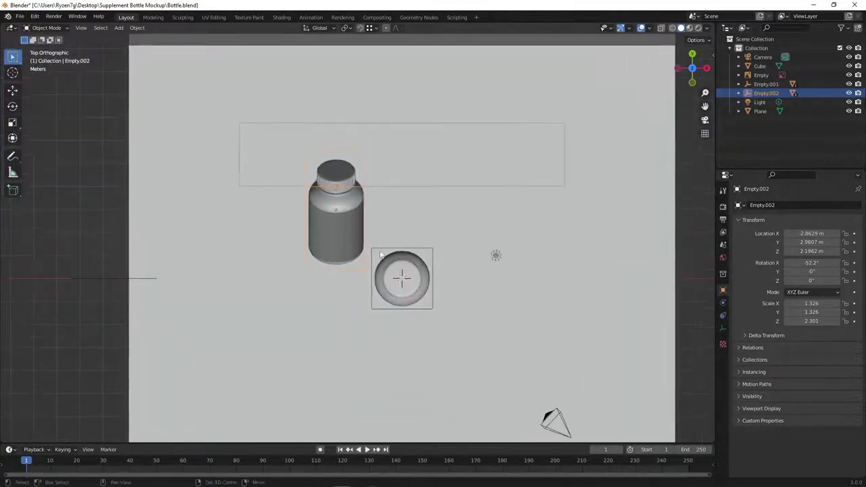
pyautogui.moveTo(409, 257); pyautogui.dragTo(413, 172, button='middle')
pyautogui.press('r')
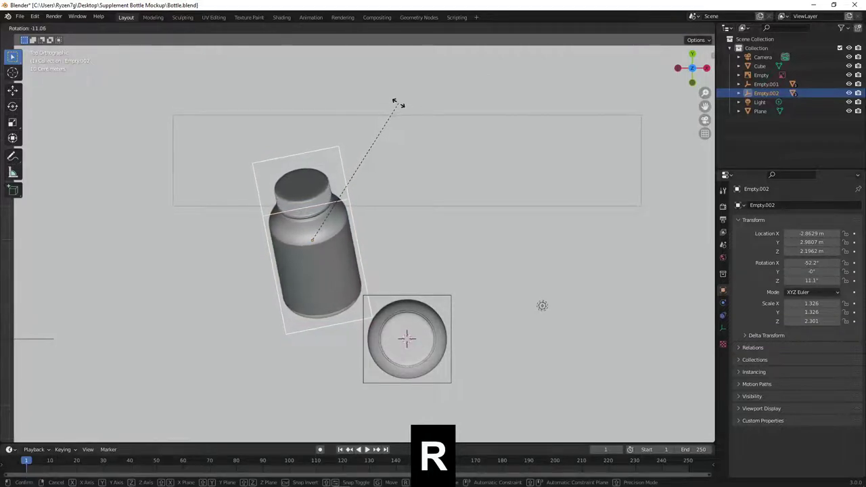
pyautogui.click(398, 104)
pyautogui.press('g')
pyautogui.press('x')
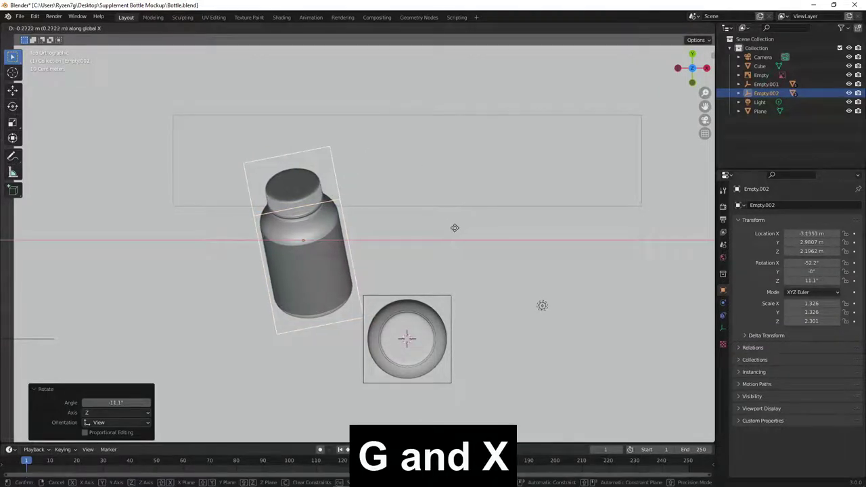
pyautogui.click(456, 230)
# Step: Check the bottles from the front and save Bottle.blend again
pyautogui.press('1')
pyautogui.scroll(1, 458, 229)
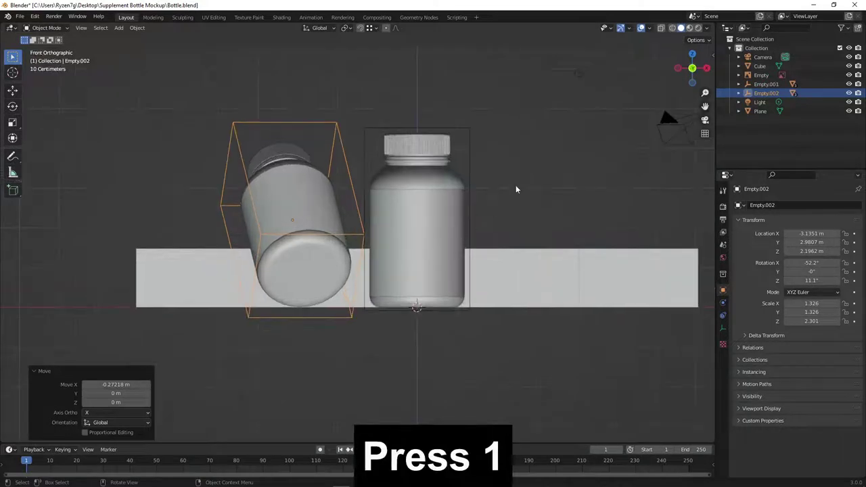
pyautogui.click(513, 187)
pyautogui.keyDown('shift'); pyautogui.moveTo(449, 206); pyautogui.dragTo(412, 203, button='middle'); pyautogui.keyUp('shift')
pyautogui.hotkey('ctrl', 's')
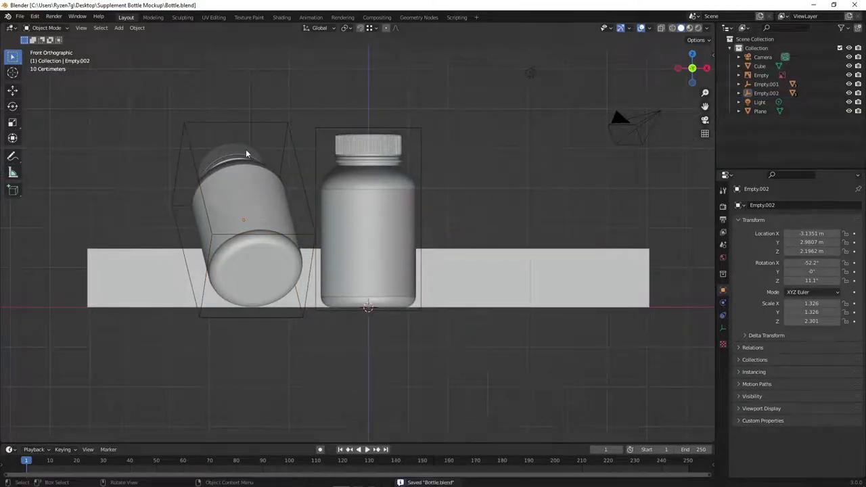
pyautogui.click(247, 154)
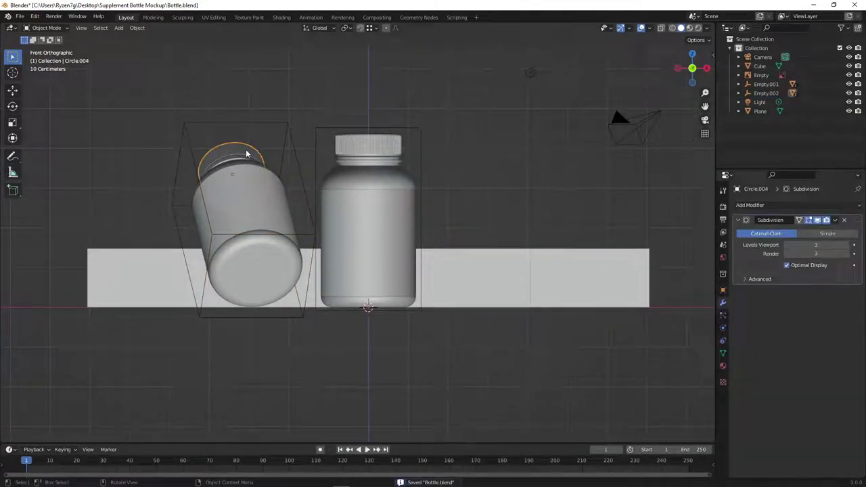
# Step: Delete the tilted bottle's cap Circle.004, then duplicate the upright cap and clear its parent
pyautogui.press('x')
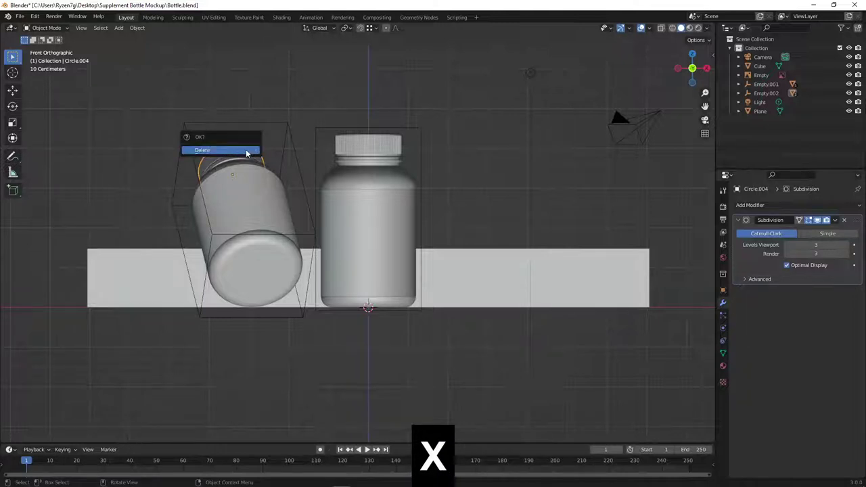
pyautogui.click(247, 150)
pyautogui.scroll(1, 360, 143)
pyautogui.click(458, 142)
pyautogui.hotkey('shift', 'd')
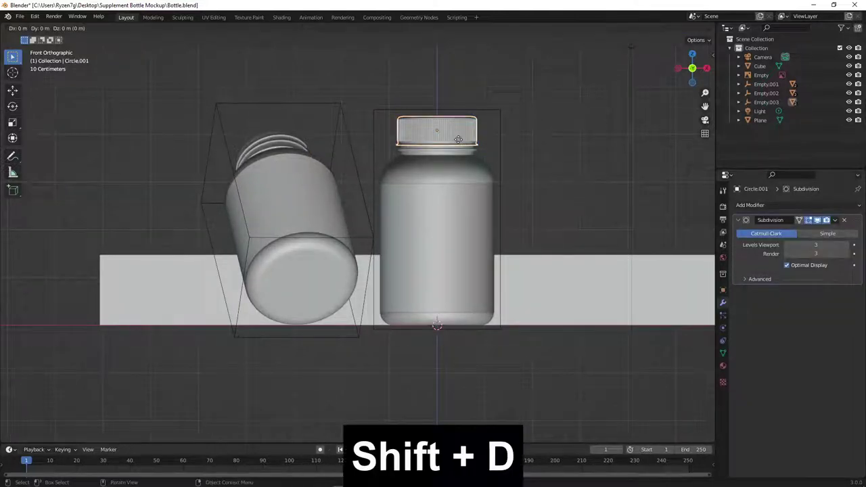
pyautogui.press('x')
pyautogui.click(573, 147)
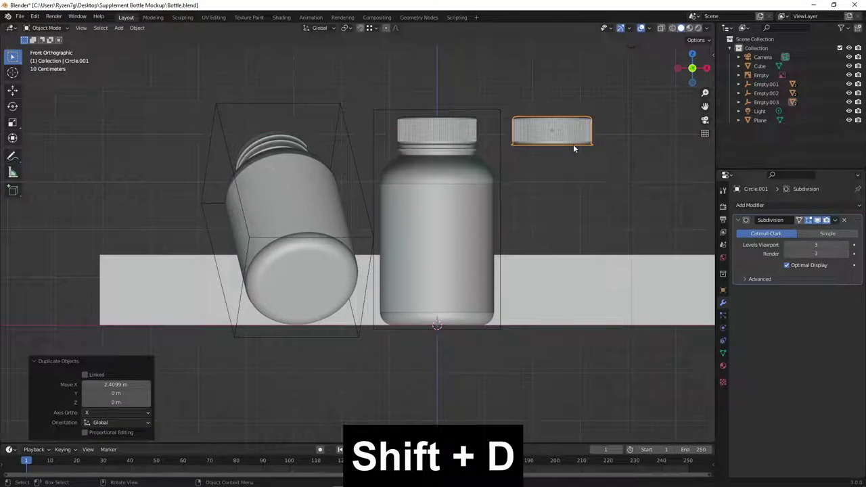
pyautogui.hotkey('alt', 'p')
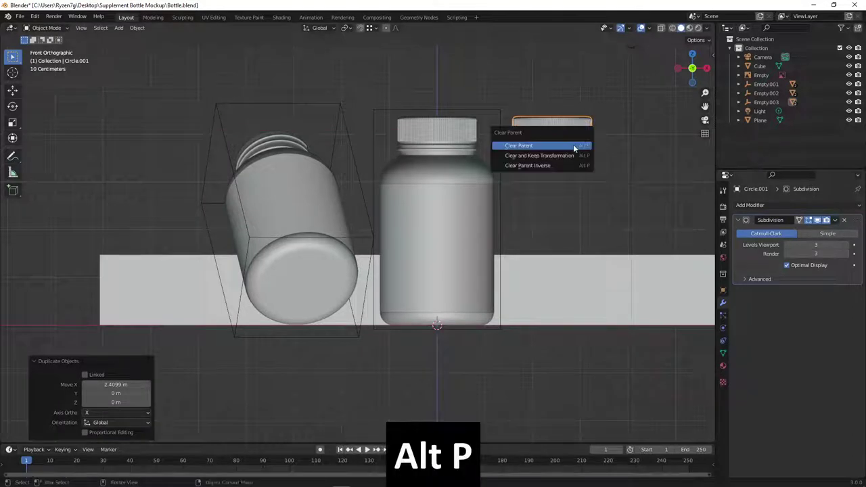
pyautogui.click(573, 146)
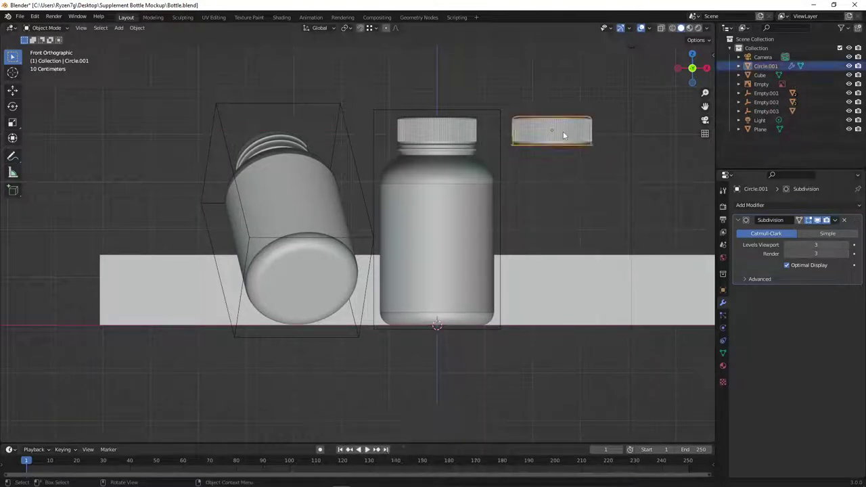
# Step: Slide the cap copy along X in front of the tilted bottle and enable Face snapping
pyautogui.press('7')
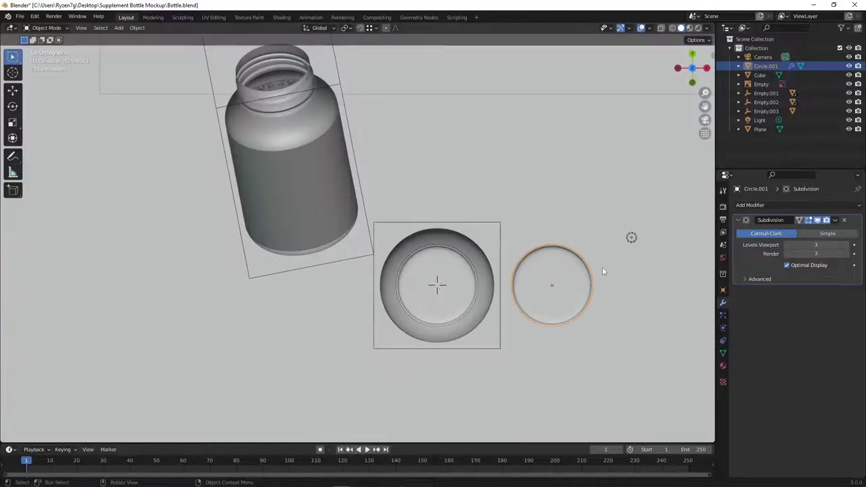
pyautogui.press('g')
pyautogui.press('x')
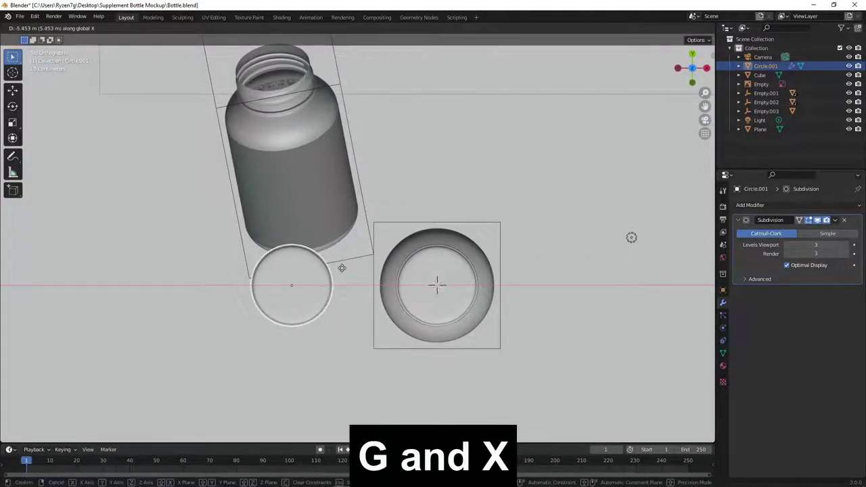
pyautogui.click(341, 268)
pyautogui.press('1')
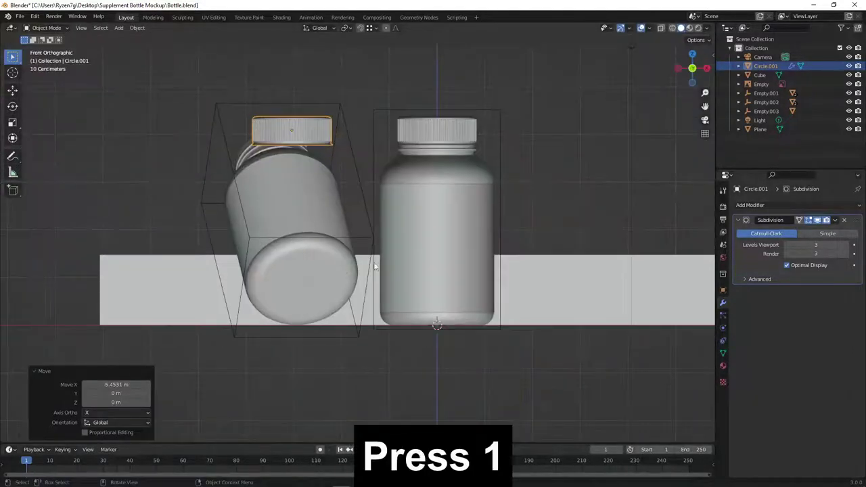
pyautogui.click(375, 29)
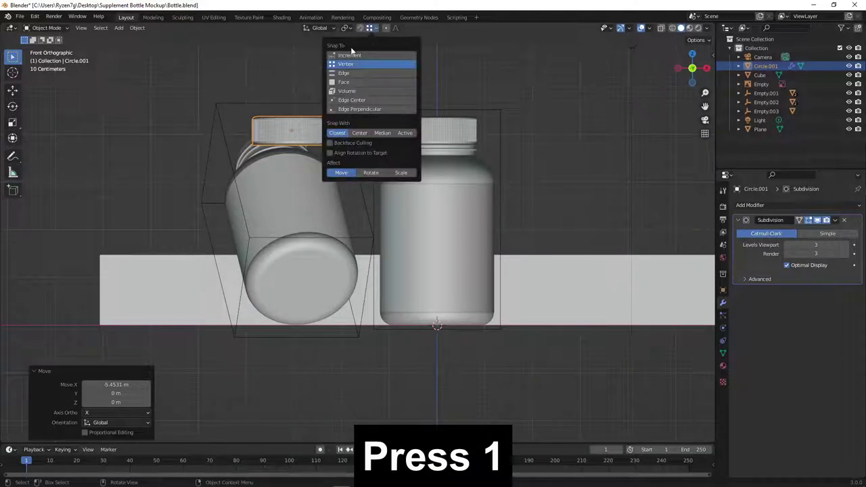
pyautogui.click(362, 29)
pyautogui.click(373, 29)
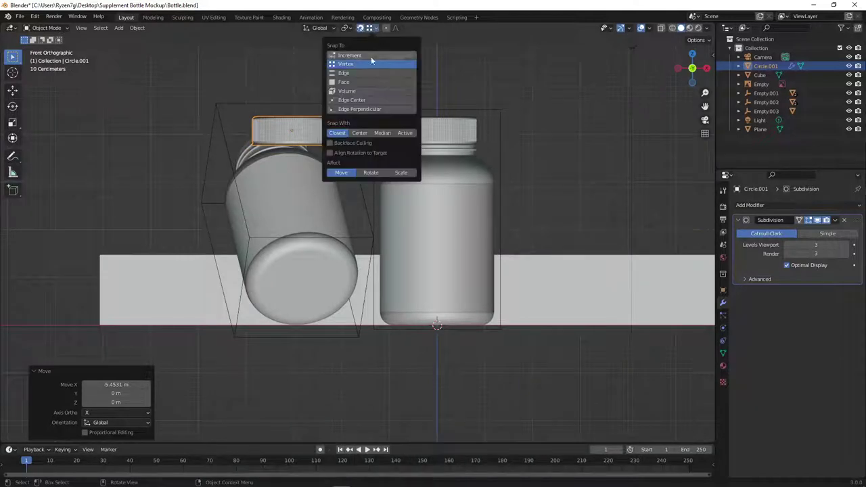
pyautogui.click(351, 82)
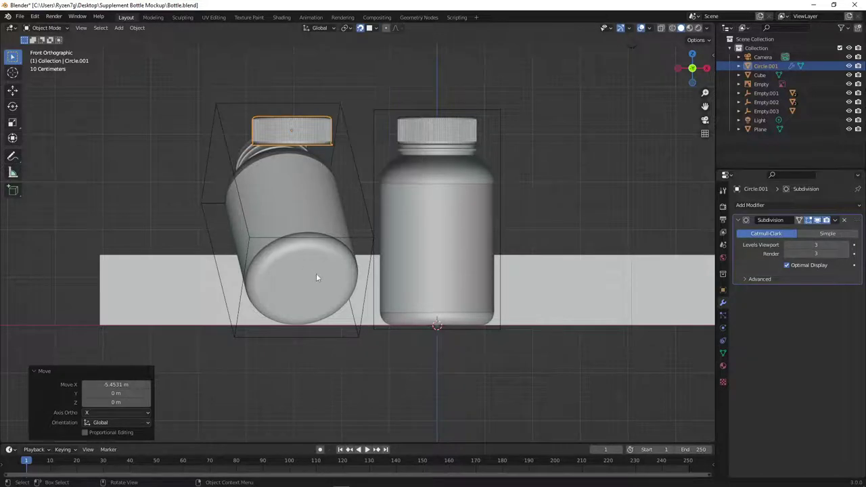
# Step: Drop the cap 3.7681 m onto the ground and shift it −0.87333 m along Y
pyautogui.moveTo(316, 273); pyautogui.dragTo(387, 214, button='middle')
pyautogui.press('g')
pyautogui.press('z')
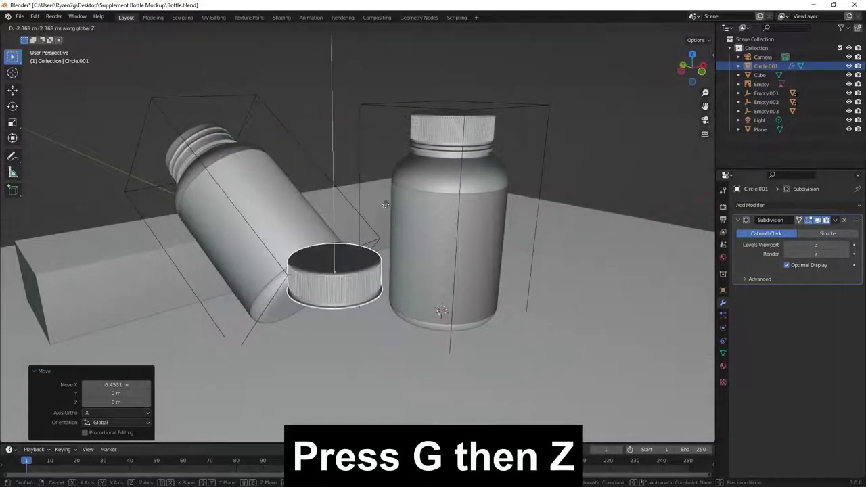
pyautogui.click(366, 330)
pyautogui.moveTo(367, 330)
pyautogui.mouseDown(button='middle')
pyautogui.moveTo(390, 307)
pyautogui.moveTo(367, 295)
pyautogui.moveTo(380, 318)
pyautogui.mouseUp(button='middle')
pyautogui.press('7')
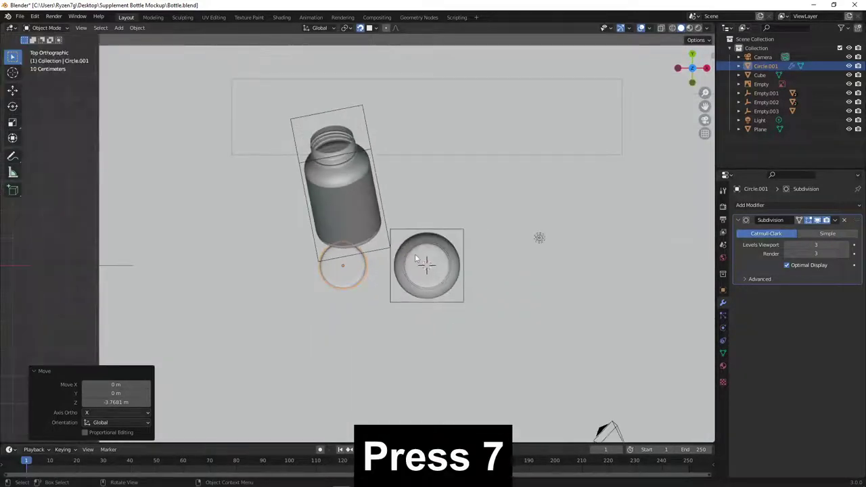
pyautogui.press('g')
pyautogui.press('y')
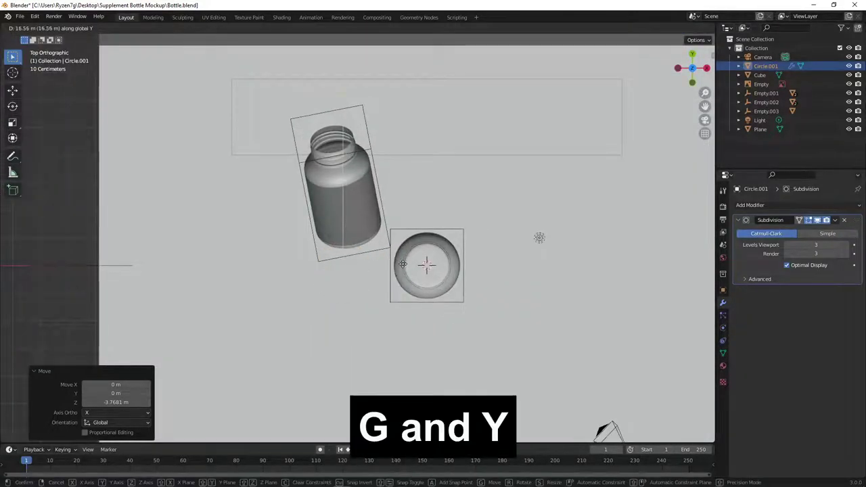
pyautogui.click(383, 312)
pyautogui.scroll(1, 384, 255)
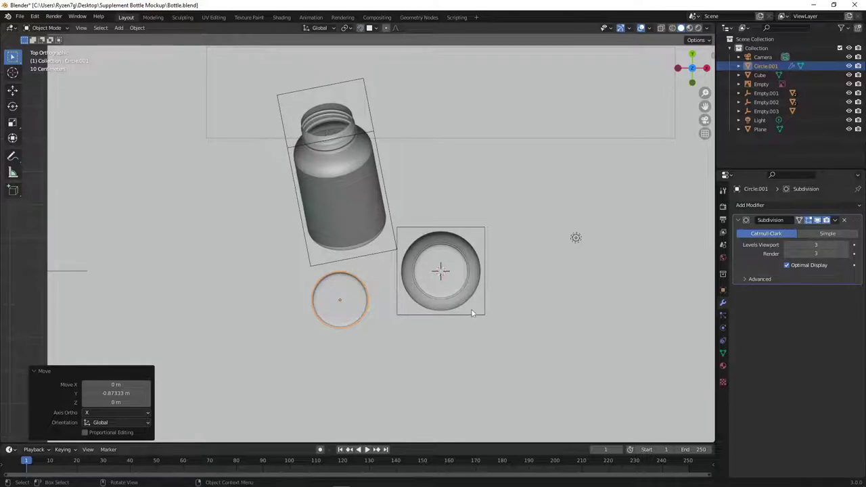
pyautogui.moveTo(472, 313); pyautogui.dragTo(500, 130, button='middle')
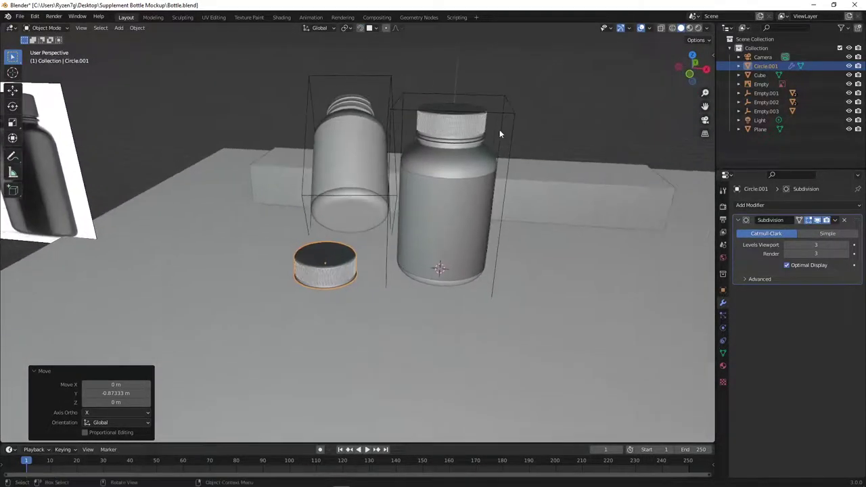
# Step: Duplicate the whole standing bottle and place the copy to its right along X
pyautogui.click(507, 112)
pyautogui.press('1')
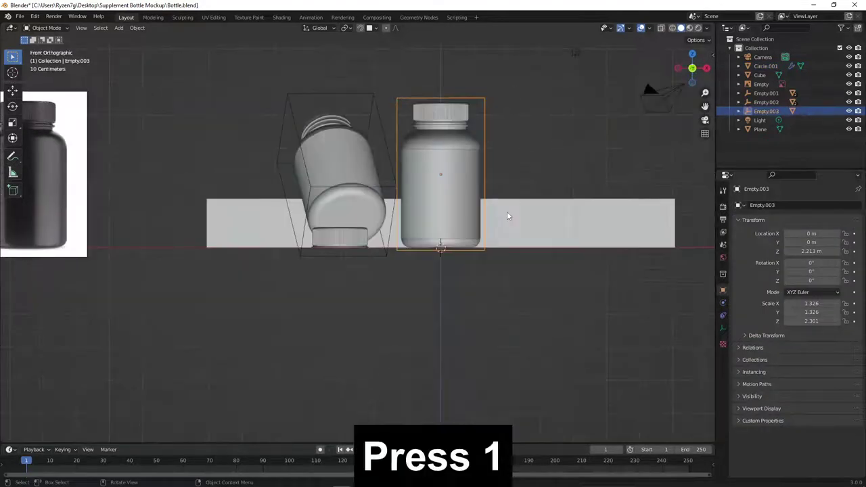
pyautogui.keyDown('shift'); pyautogui.moveTo(509, 216); pyautogui.dragTo(406, 257, button='middle'); pyautogui.keyUp('shift')
pyautogui.click(365, 169)
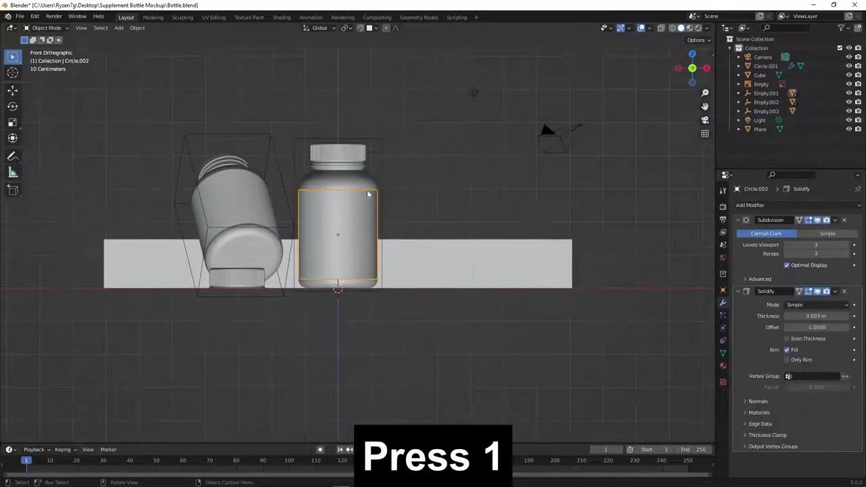
pyautogui.click(380, 145)
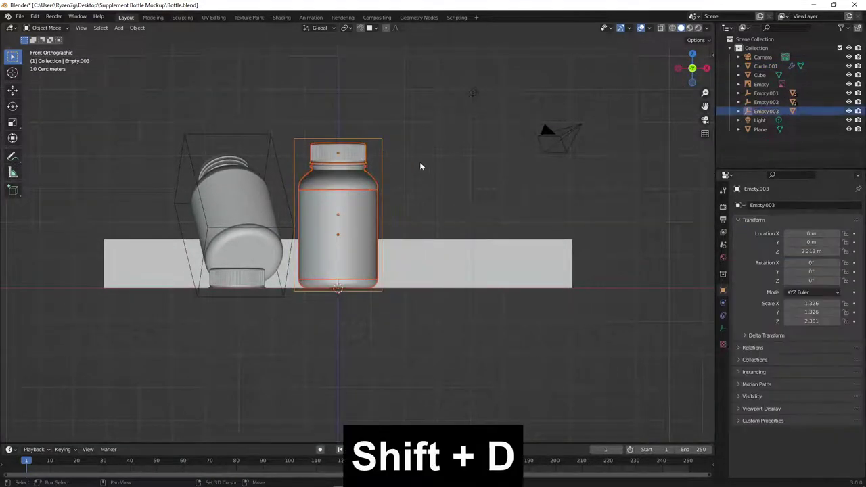
pyautogui.hotkey('shift', 'd')
pyautogui.press('x')
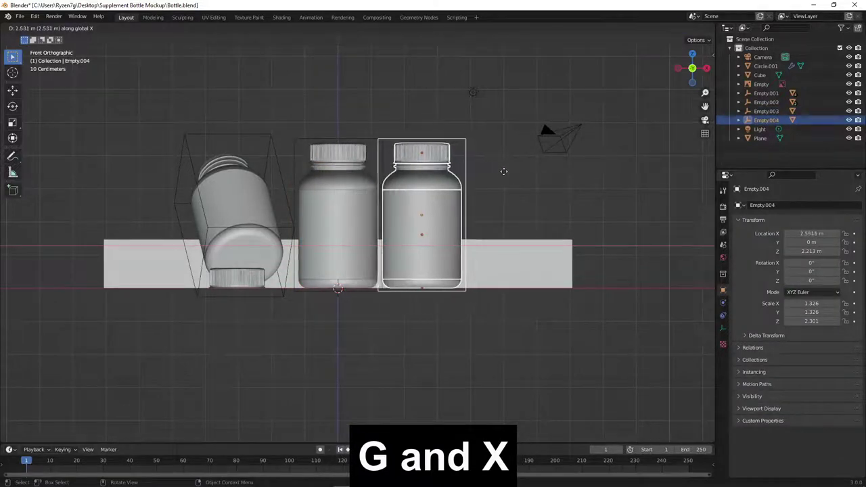
pyautogui.click(506, 167)
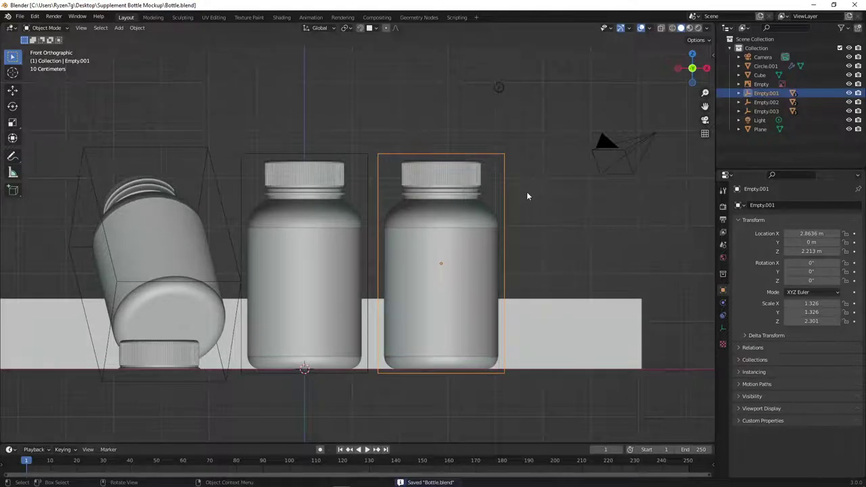
# Step: Rotate the third bottle -90° to lay it on its side and move it along Y
pyautogui.press('r')
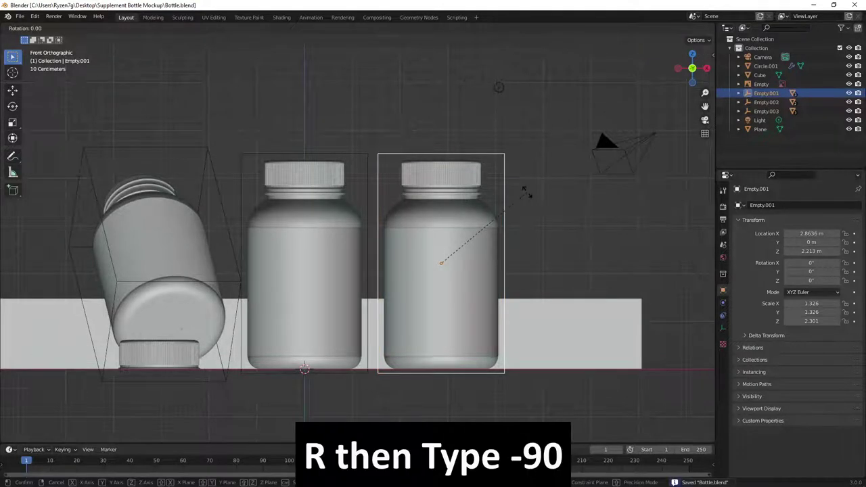
pyautogui.write('-90')
pyautogui.press('Return')
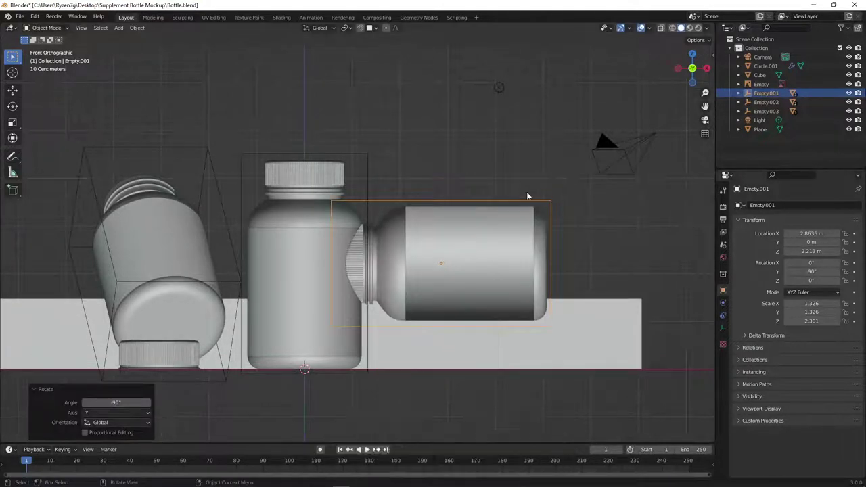
pyautogui.press('7')
pyautogui.press('g')
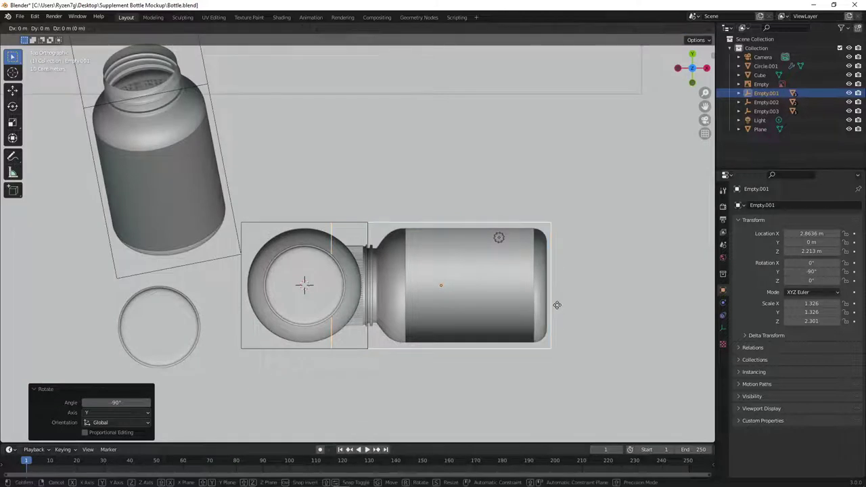
pyautogui.press('y')
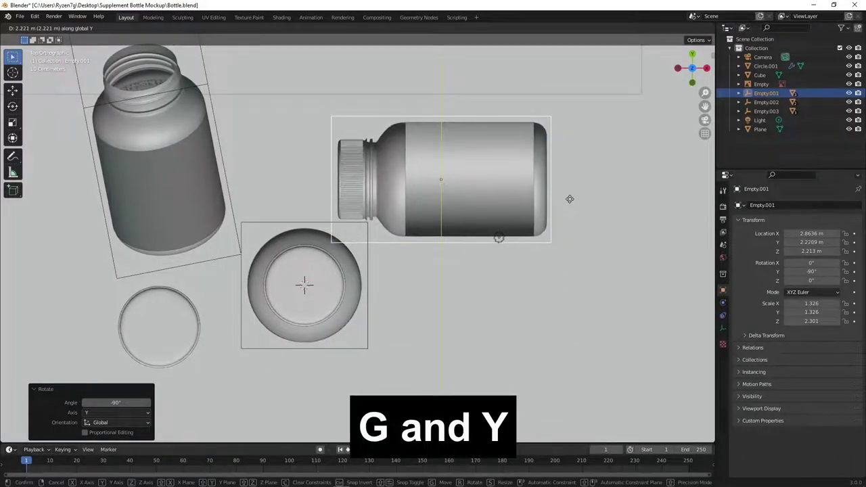
pyautogui.click(569, 202)
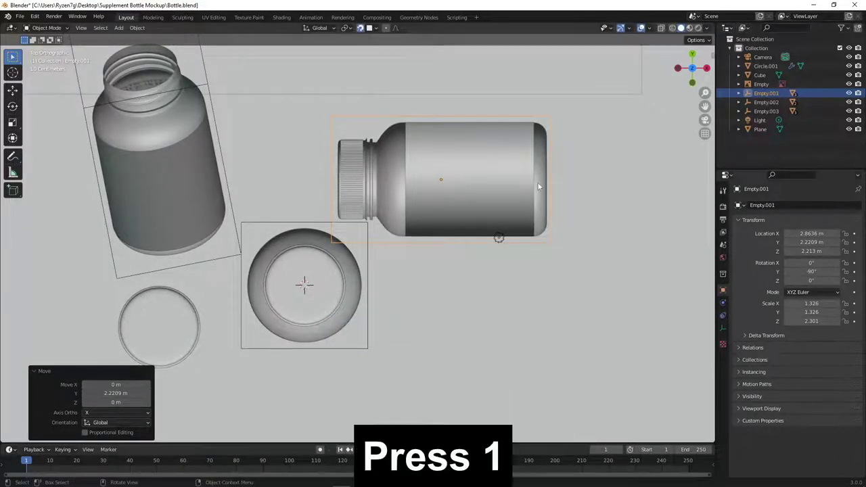
# Step: Lower the lying bottle along Z until it rests on the ground
pyautogui.press('1')
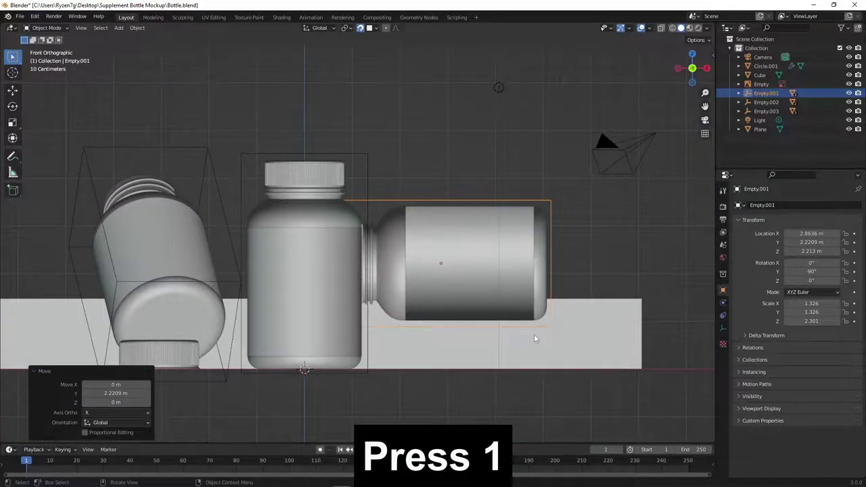
pyautogui.moveTo(534, 338)
pyautogui.mouseDown(button='middle')
pyautogui.moveTo(522, 360)
pyautogui.moveTo(505, 356)
pyautogui.moveTo(499, 329)
pyautogui.mouseUp(button='middle')
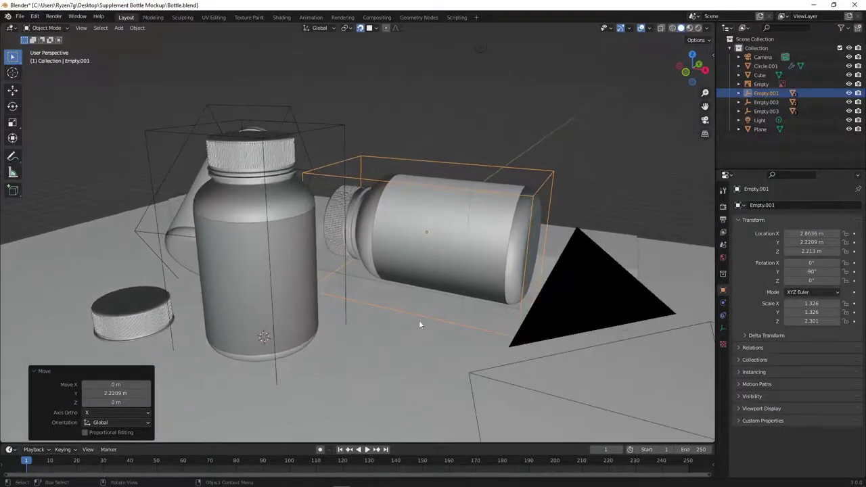
pyautogui.moveTo(419, 324); pyautogui.dragTo(474, 273, button='middle')
pyautogui.press('g')
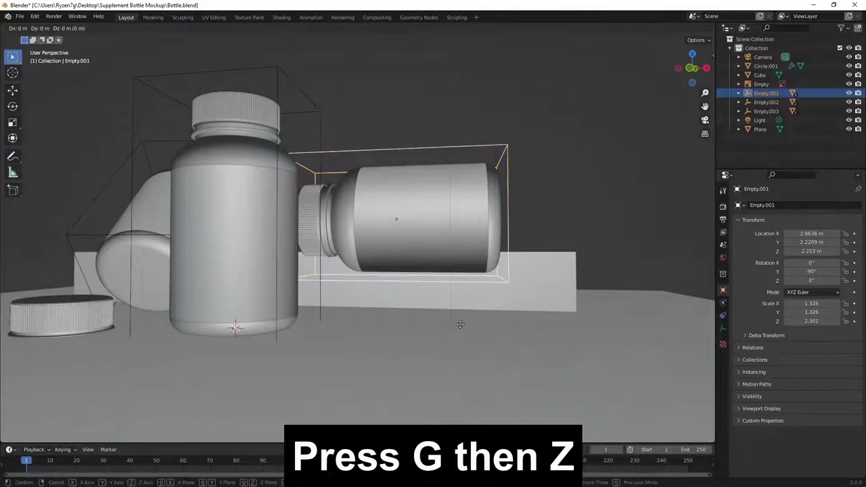
pyautogui.press('z')
pyautogui.click(464, 365)
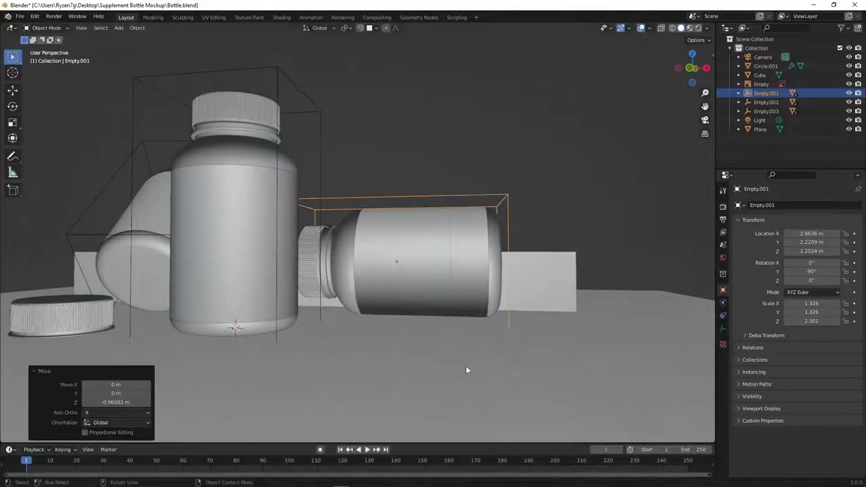
pyautogui.press('1')
pyautogui.scroll(3, 377, 325)
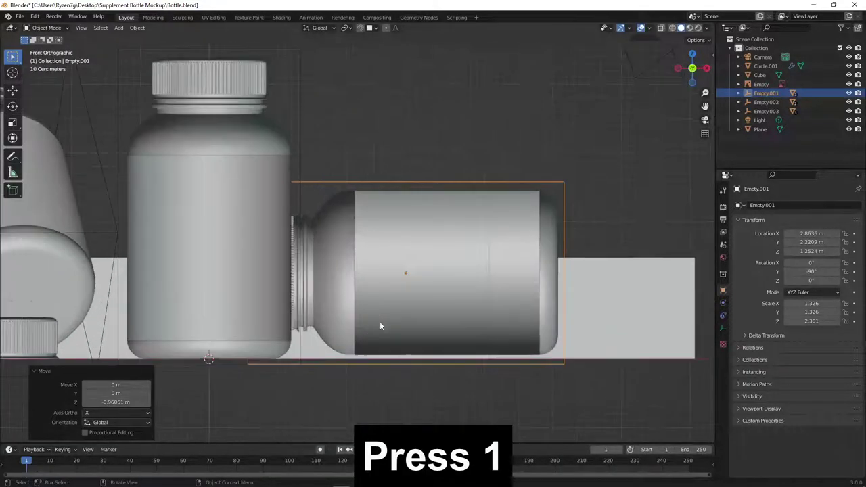
pyautogui.scroll(3, 379, 318)
pyautogui.scroll(3, 379, 291)
pyautogui.scroll(2, 363, 245)
pyautogui.scroll(2, 362, 244)
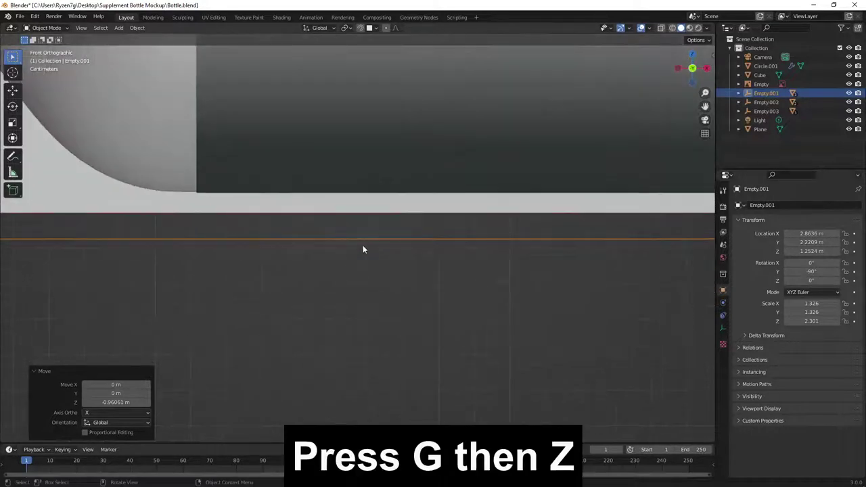
pyautogui.press('g')
pyautogui.press('z')
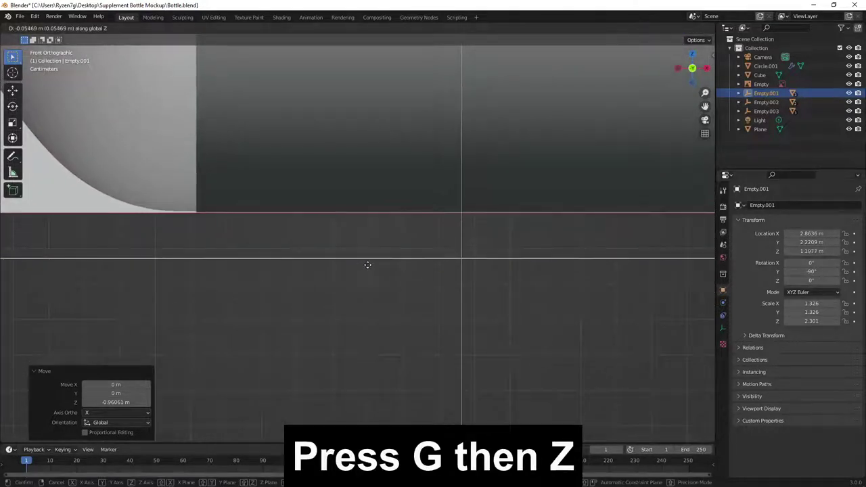
pyautogui.click(369, 265)
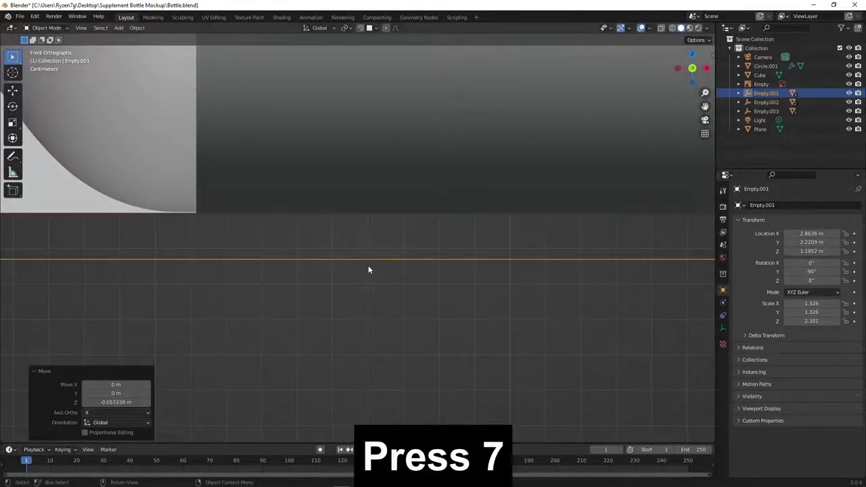
# Step: Turn the lying bottle 11.8° in top view and position it beside the standing bottle
pyautogui.press('7')
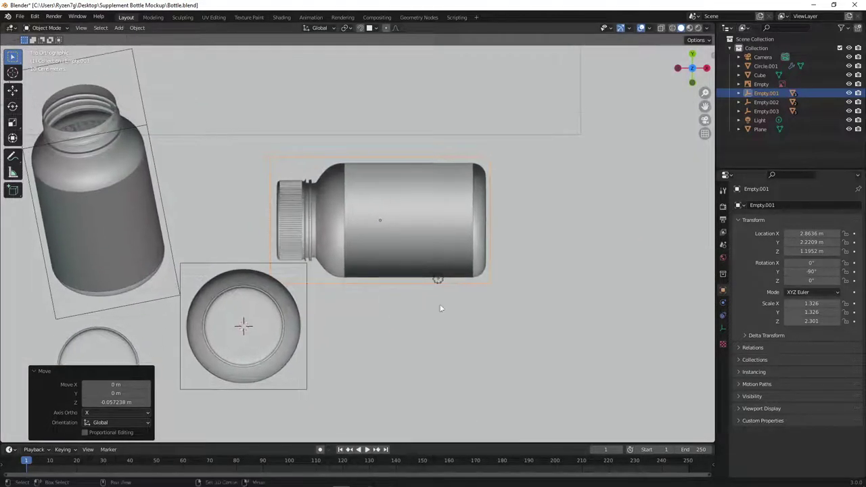
pyautogui.press('r')
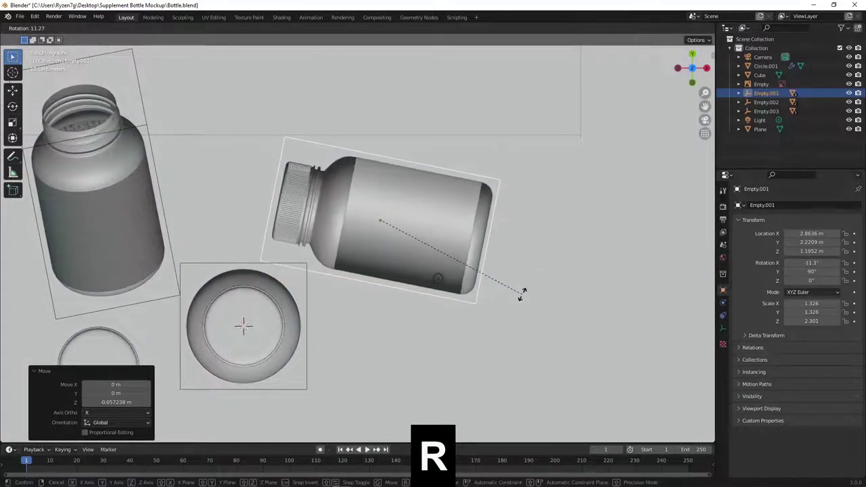
pyautogui.click(522, 300)
pyautogui.press('g')
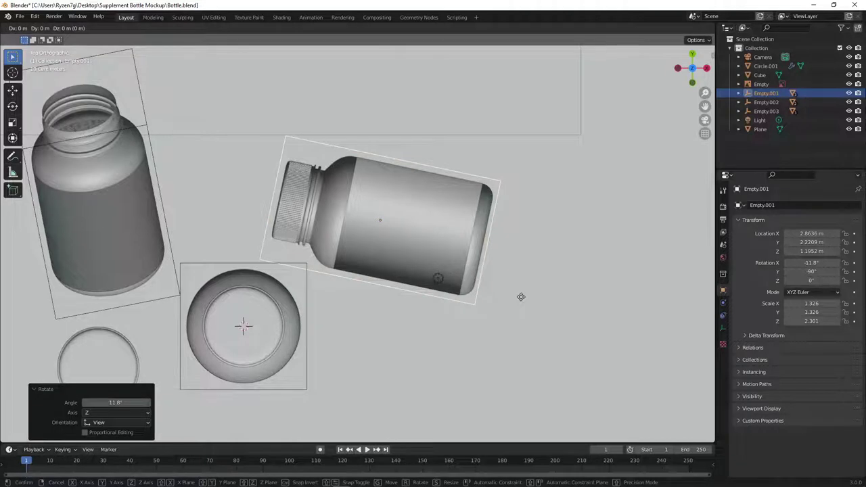
pyautogui.click(494, 322)
pyautogui.press('1')
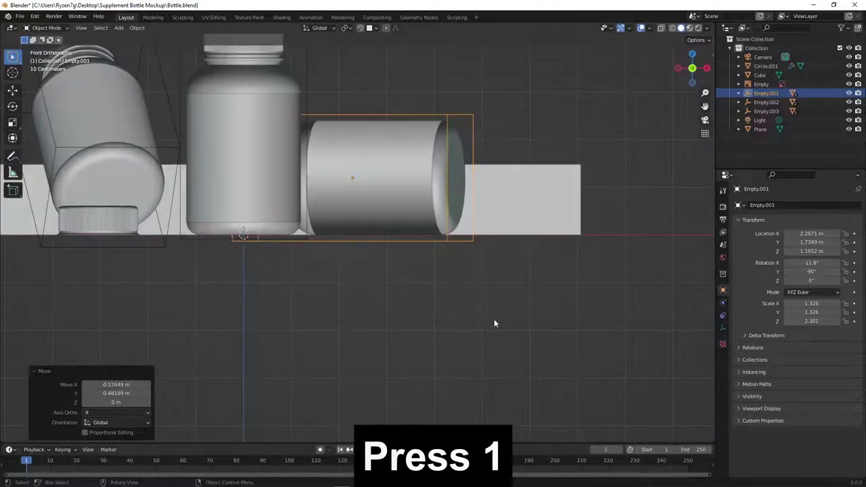
pyautogui.keyDown('shift'); pyautogui.moveTo(384, 216); pyautogui.dragTo(476, 261, button='middle'); pyautogui.keyUp('shift')
pyautogui.scroll(-1, 445, 234)
pyautogui.keyDown('shift'); pyautogui.moveTo(494, 163); pyautogui.dragTo(489, 207, button='middle'); pyautogui.keyUp('shift')
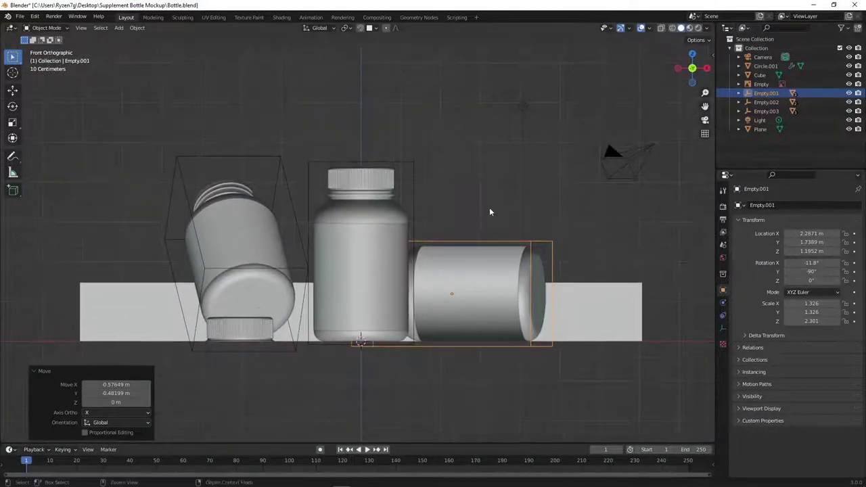
# Step: View through the camera, save the file, and set the render resolution to 2000 × 1500 px
pyautogui.press('ctrl+alt+KP_0')
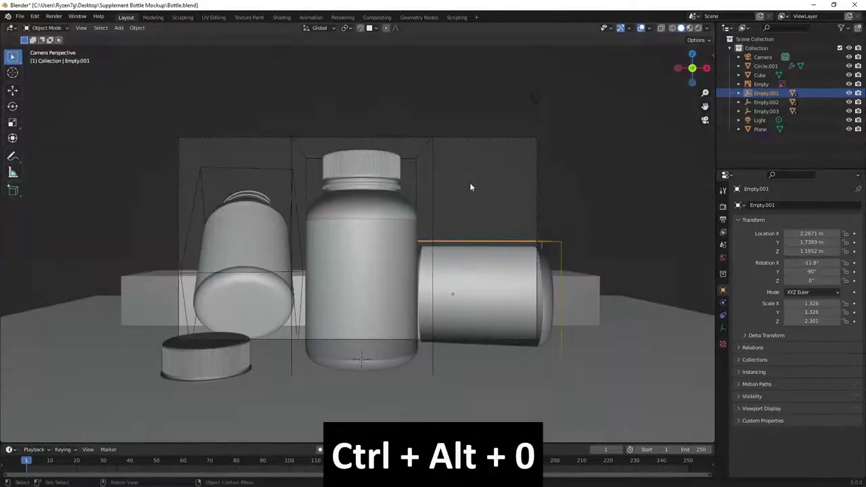
pyautogui.hotkey('ctrl', 's')
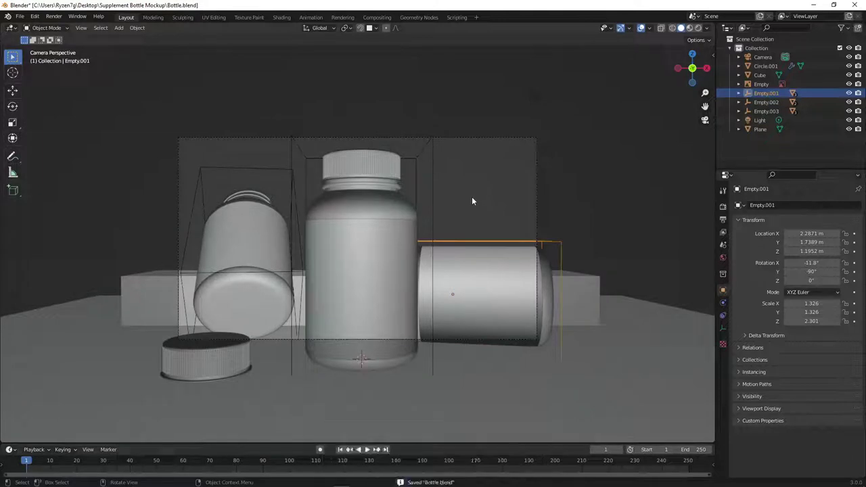
pyautogui.click(723, 218)
pyautogui.write('2000')
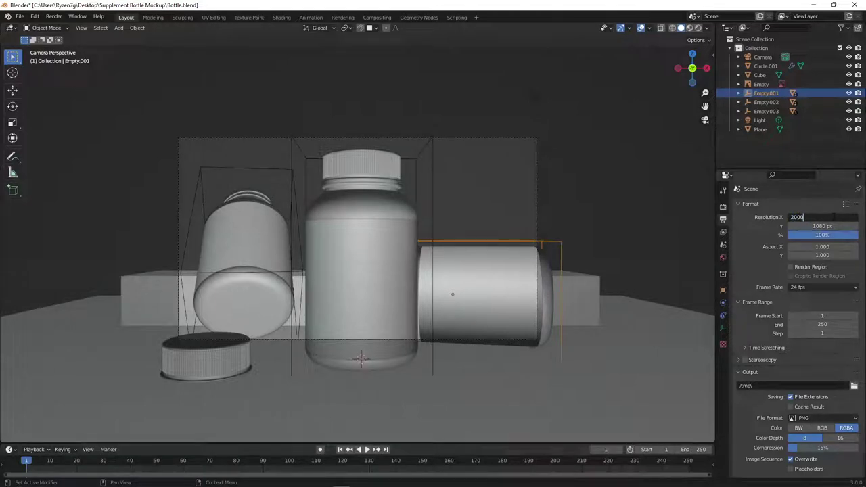
pyautogui.press('Tab')
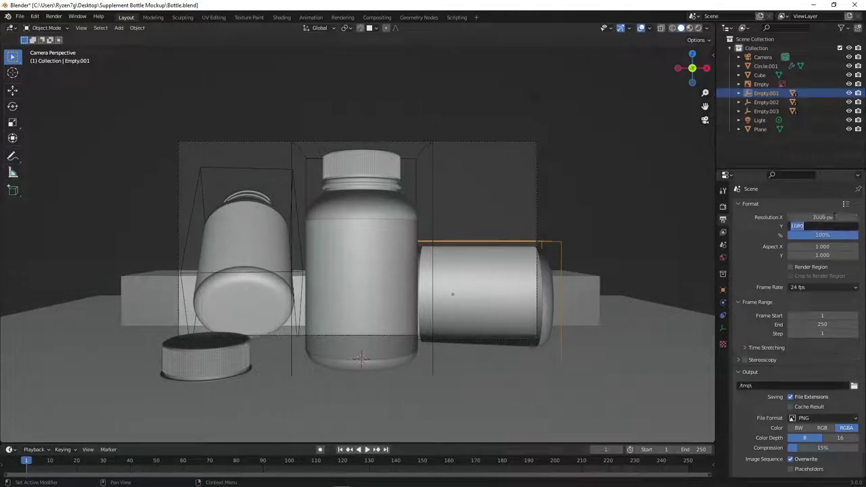
pyautogui.write('1500')
pyautogui.press('Return')
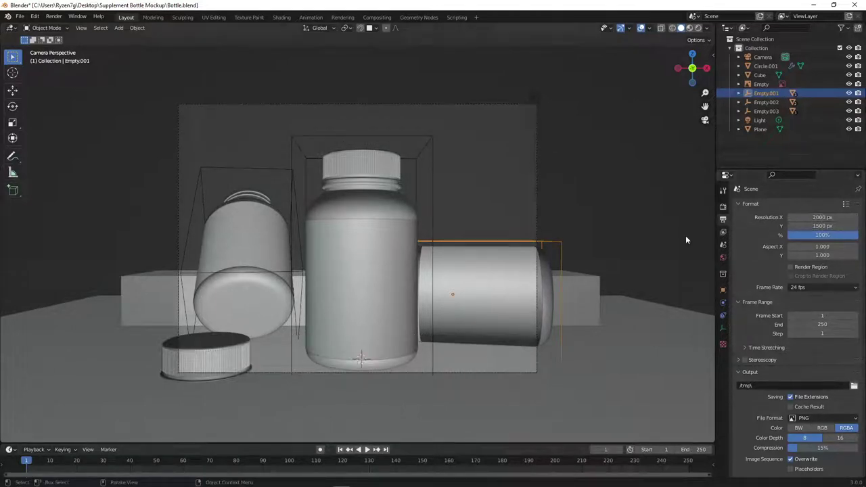
# Step: With Lock Camera to View on, dolly the camera back to fit all bottles, then unlock and select it
pyautogui.press('n')
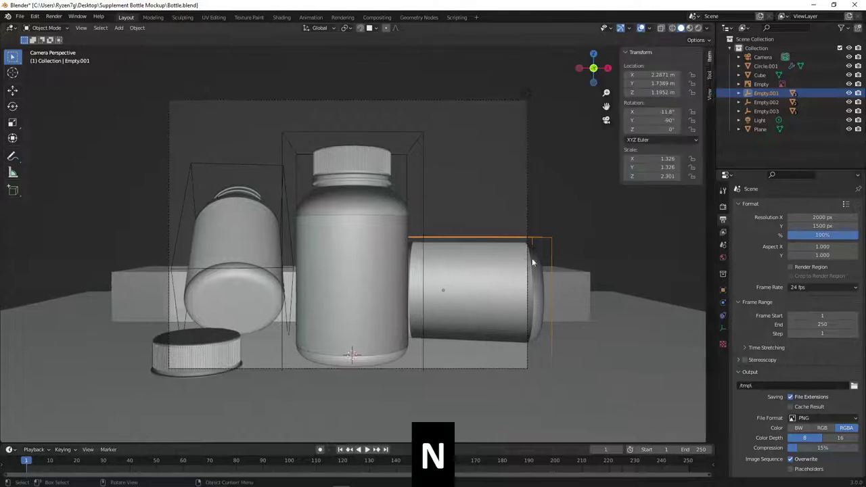
pyautogui.click(709, 97)
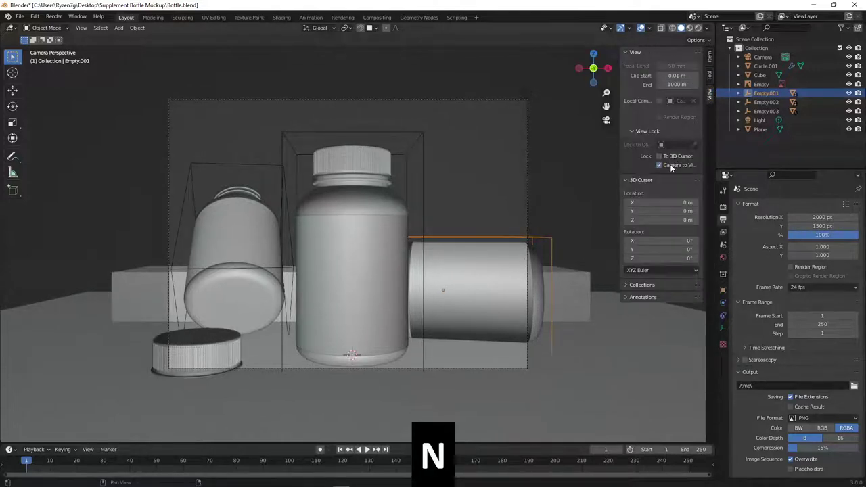
pyautogui.scroll(-1, 434, 274)
pyautogui.scroll(-2, 434, 273)
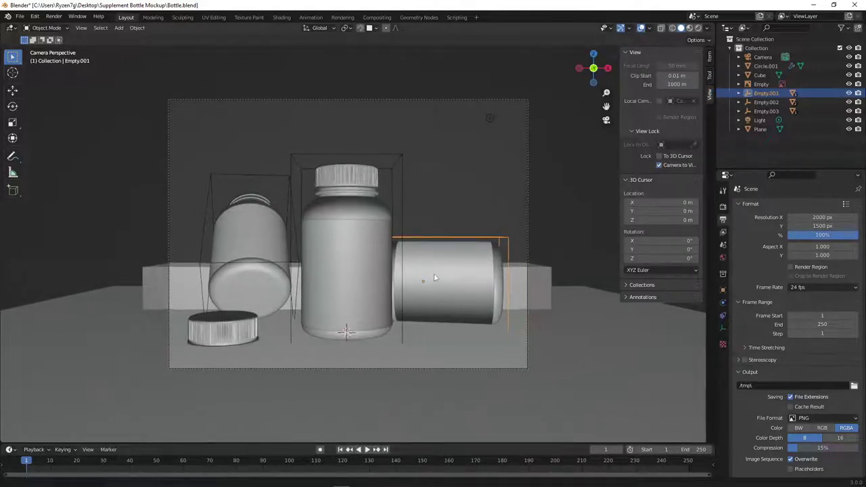
pyautogui.scroll(1, 434, 277)
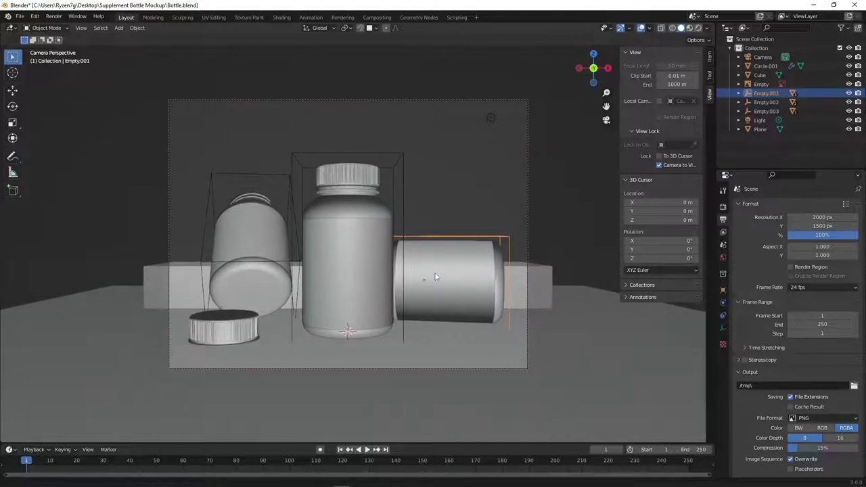
pyautogui.scroll(1, 436, 277)
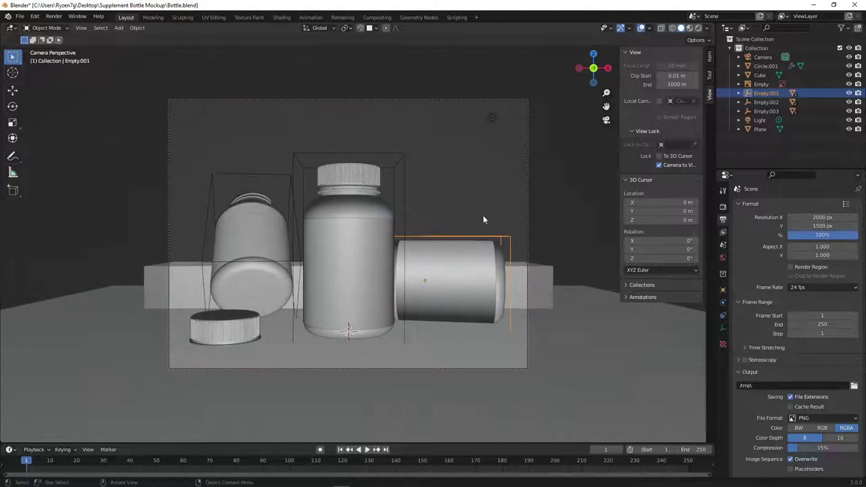
pyautogui.moveTo(483, 215); pyautogui.dragTo(452, 244, button='middle')
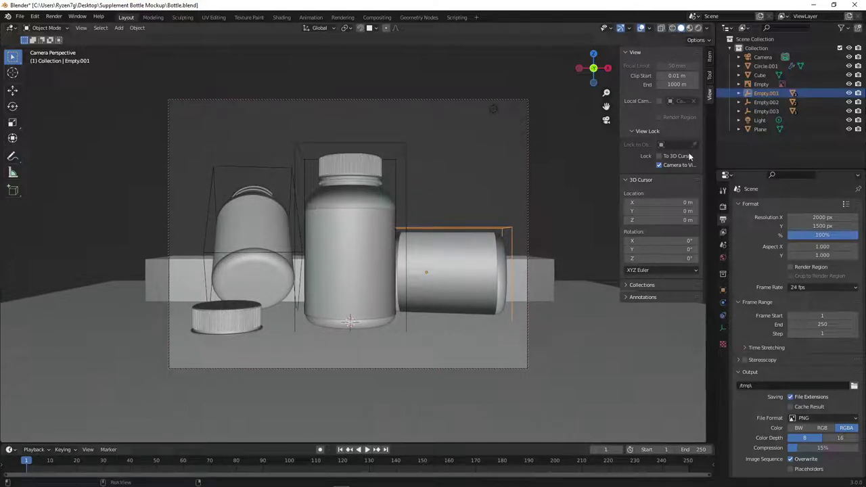
pyautogui.click(670, 165)
pyautogui.click(525, 125)
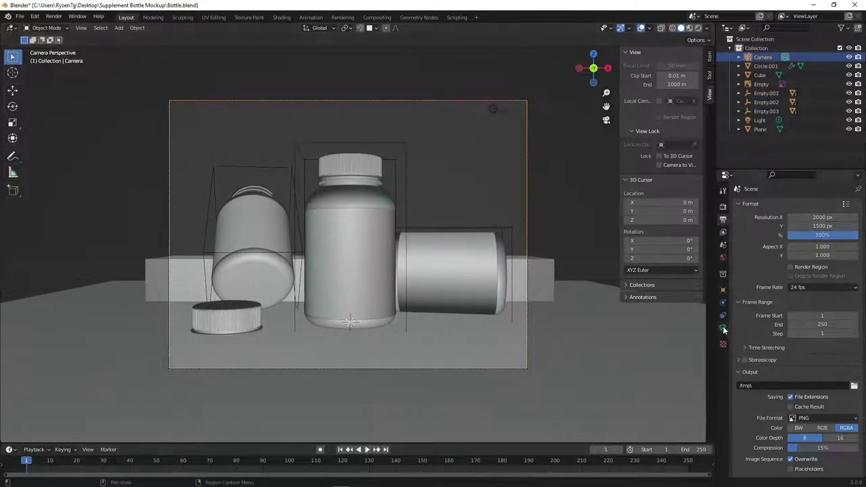
# Step: Set the camera focal length to 110 mm, then pull back and tilt slightly to fit all bottles
pyautogui.click(723, 328)
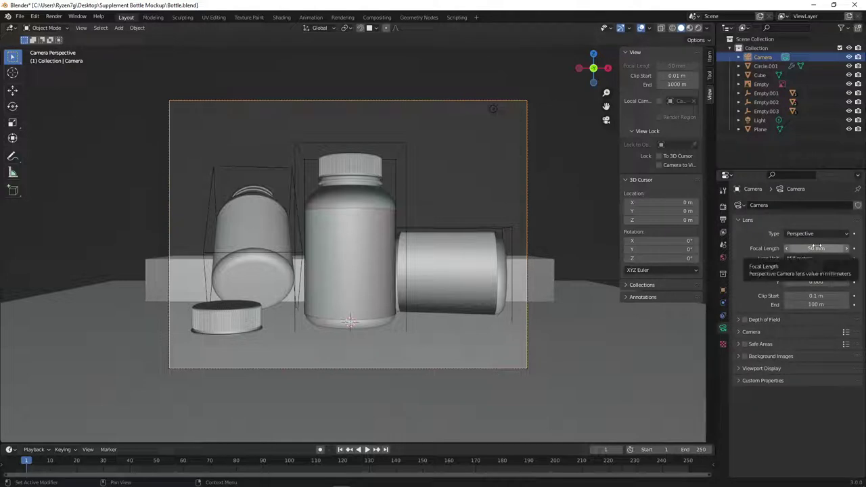
pyautogui.click(817, 249)
pyautogui.write('0')
pyautogui.press('Return')
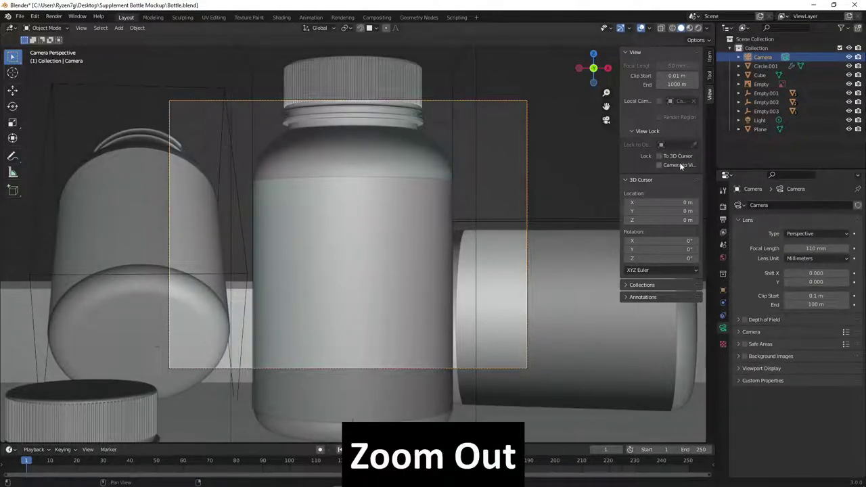
pyautogui.click(681, 166)
pyautogui.scroll(-3, 470, 216)
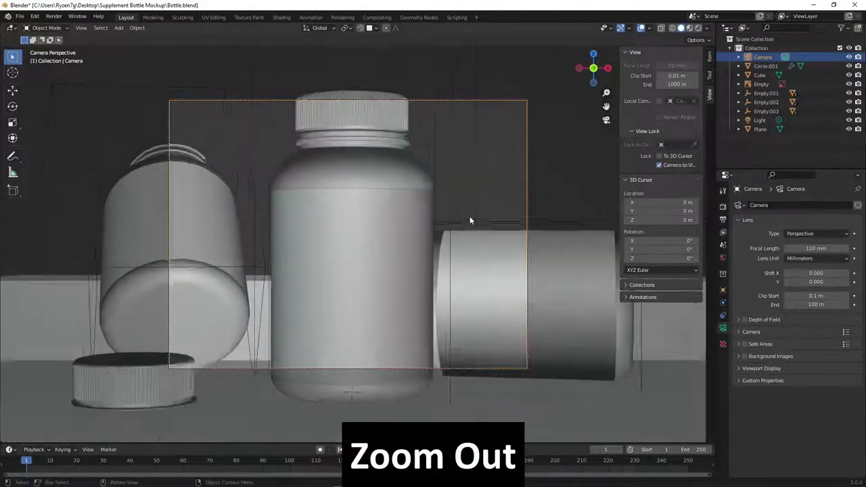
pyautogui.scroll(-3, 470, 215)
pyautogui.scroll(-2, 470, 216)
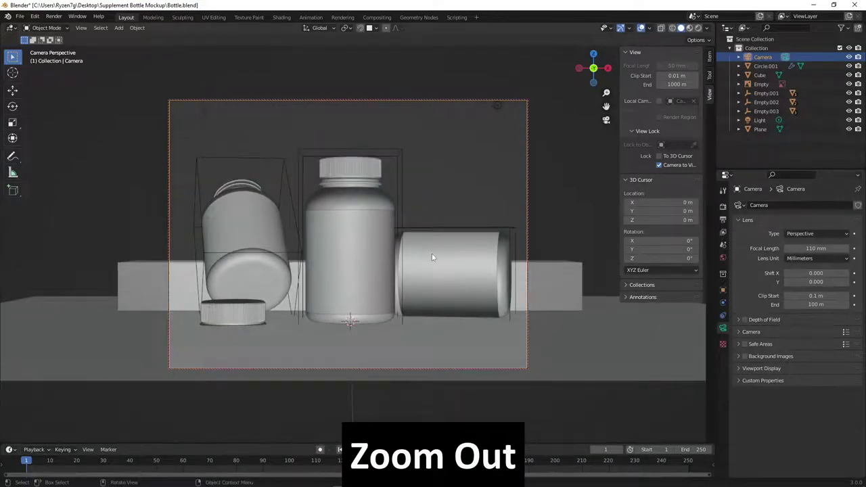
pyautogui.moveTo(429, 254); pyautogui.dragTo(435, 270, button='middle')
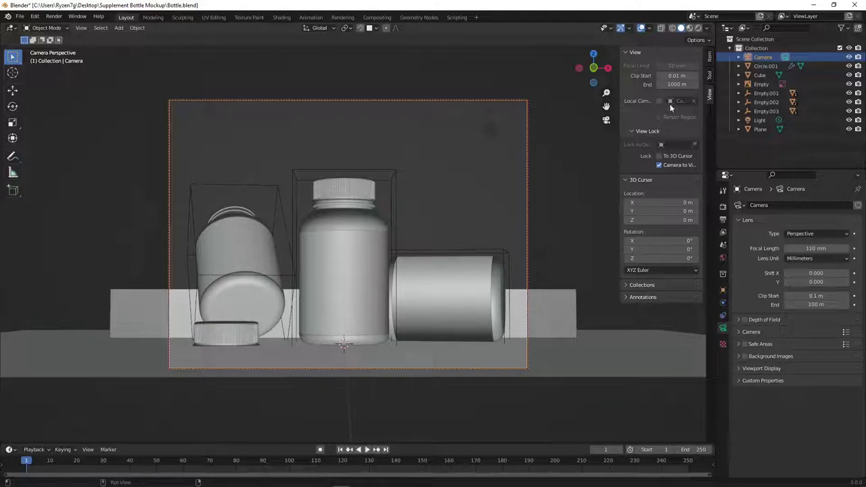
# Step: Extend the ground plane by moving its far edge back along Y
pyautogui.moveTo(543, 353)
pyautogui.mouseDown(button='middle')
pyautogui.moveTo(542, 321)
pyautogui.moveTo(501, 298)
pyautogui.moveTo(356, 262)
pyautogui.mouseUp(button='middle')
pyautogui.click(542, 321)
pyautogui.press('Tab')
pyautogui.click(471, 284)
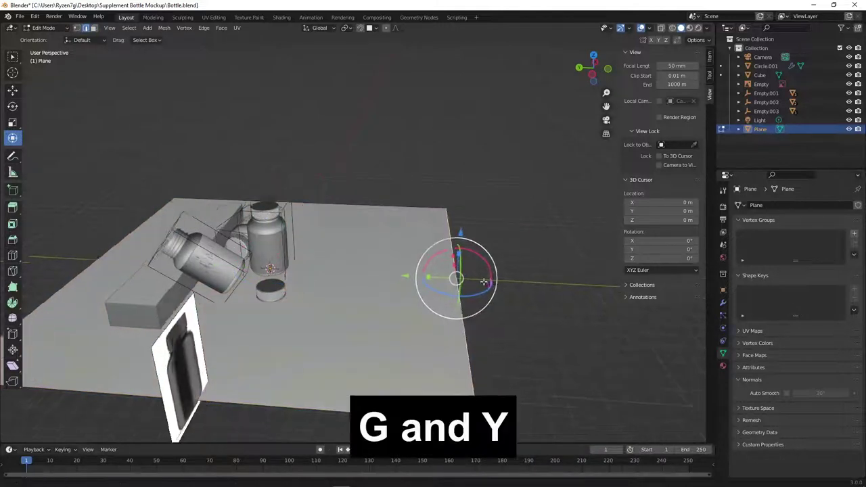
pyautogui.press('g')
pyautogui.press('y')
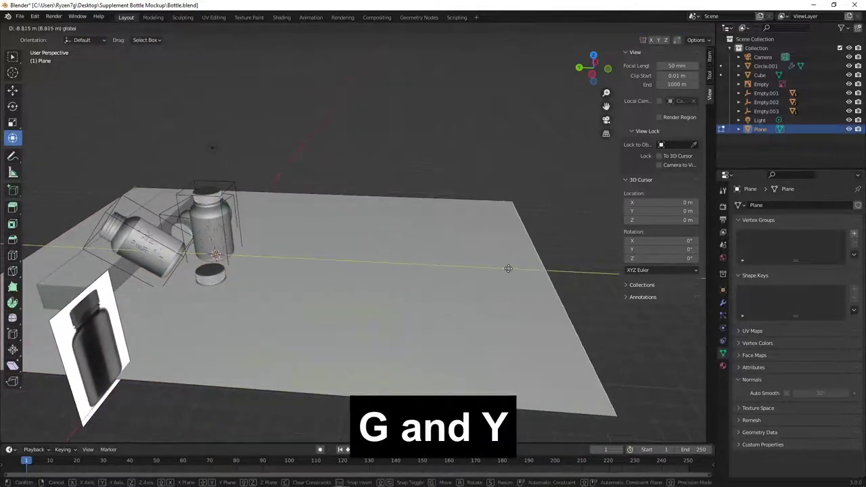
pyautogui.click(465, 258)
pyautogui.press('Tab')
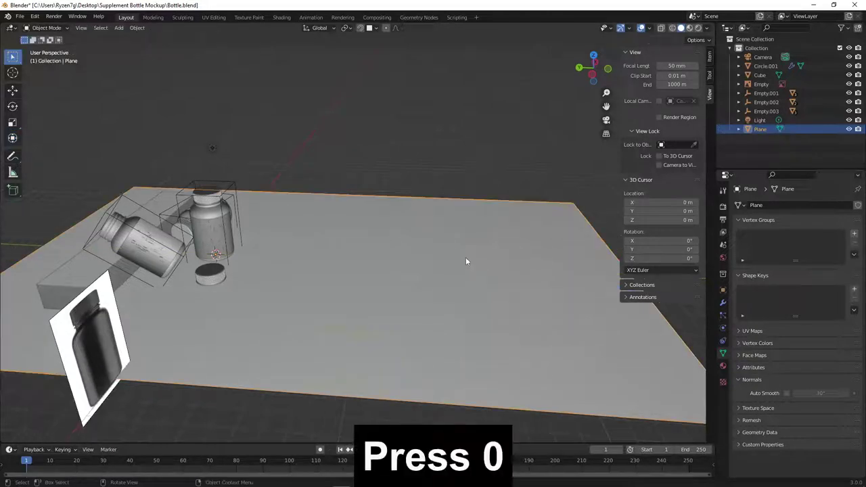
# Step: Lower the camera 0.29185 m along Z and save Bottle.blend
pyautogui.press('KP_0')
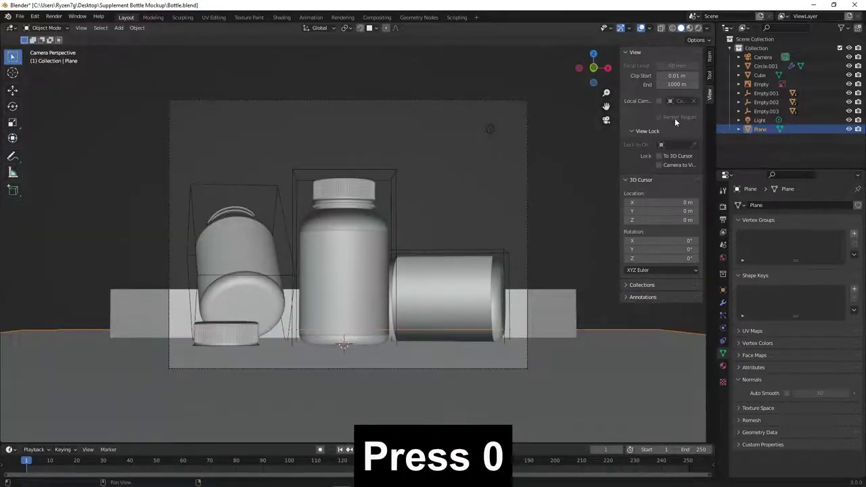
pyautogui.click(659, 165)
pyautogui.click(528, 155)
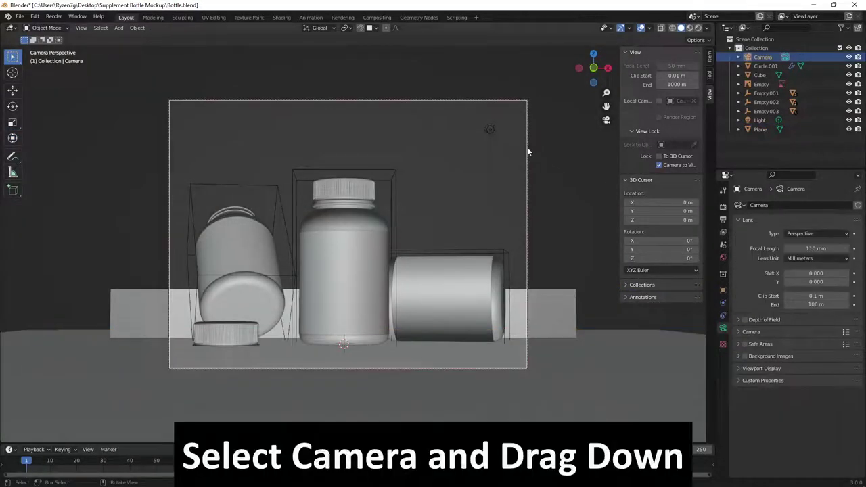
pyautogui.press('g')
pyautogui.press('z')
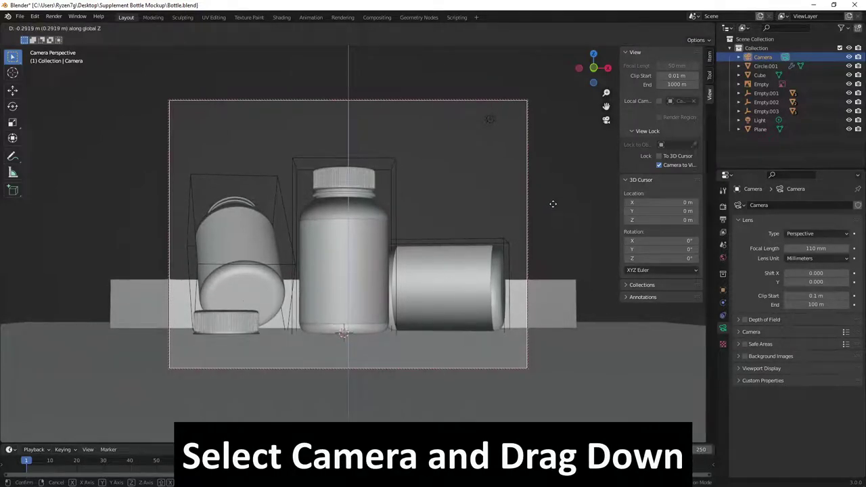
pyautogui.click(553, 204)
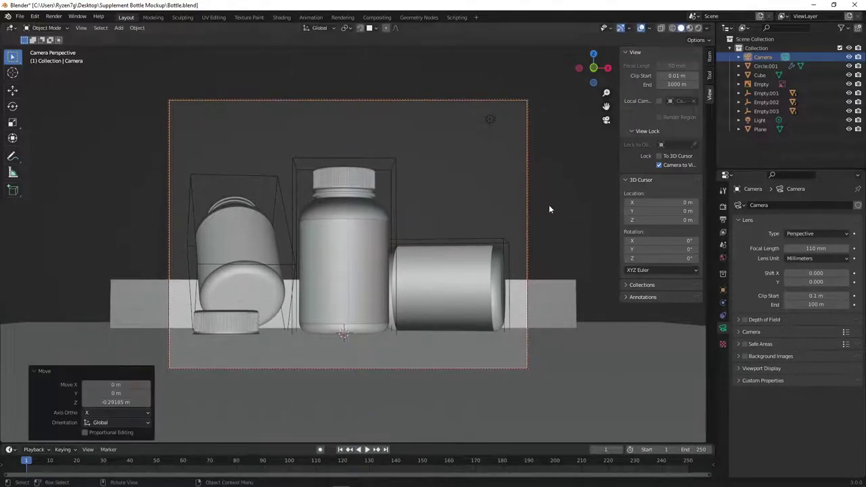
pyautogui.hotkey('ctrl', 's')
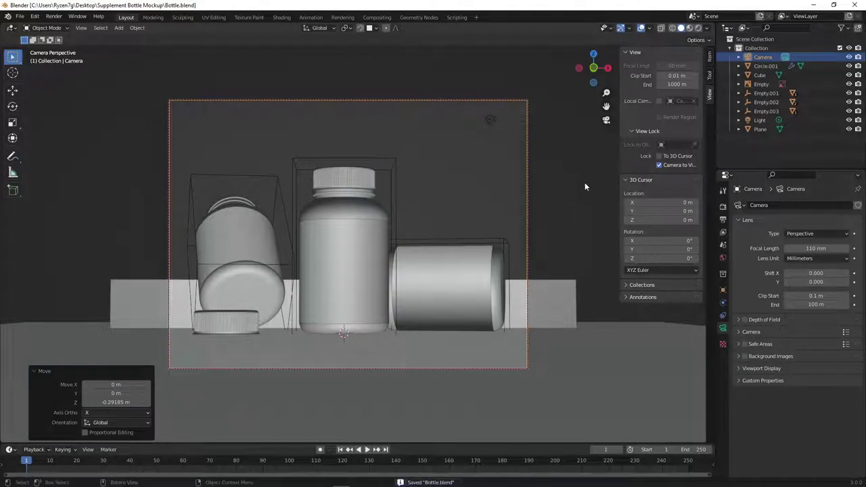
pyautogui.press('n')
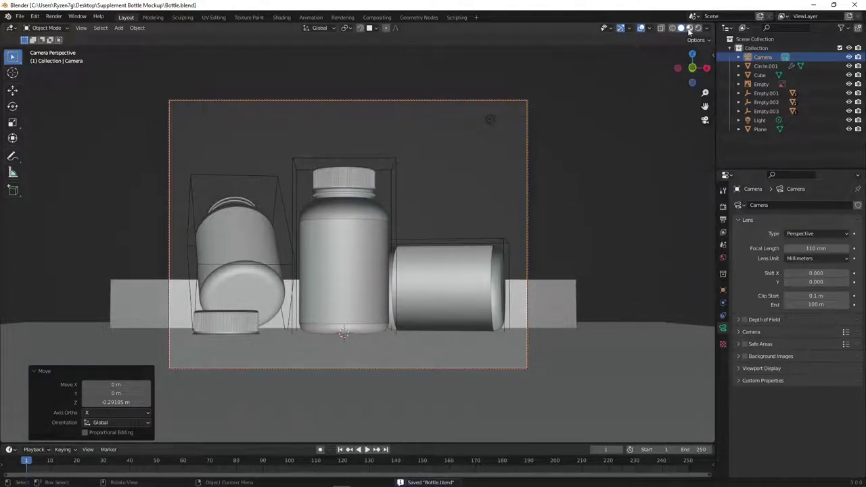
# Step: Switch the viewport to a glossier matcap and lower the camera another 0.19063 m on Z
pyautogui.click(704, 30)
pyautogui.click(690, 87)
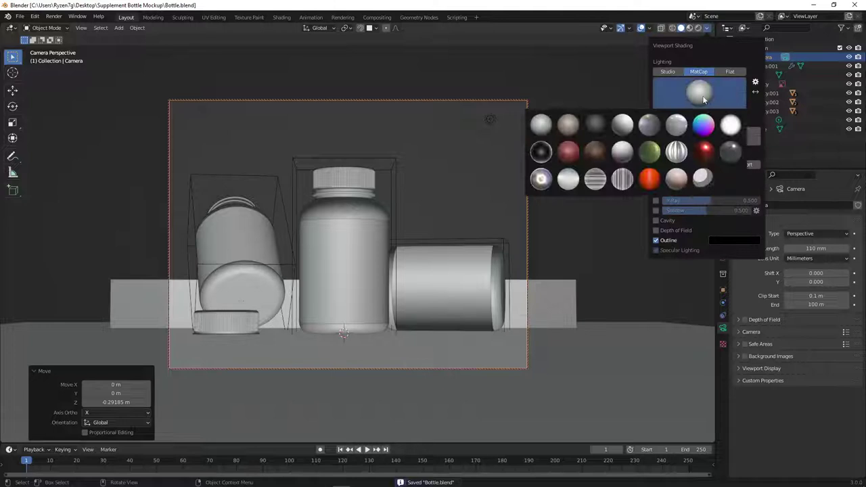
pyautogui.click(681, 125)
pyautogui.press('n')
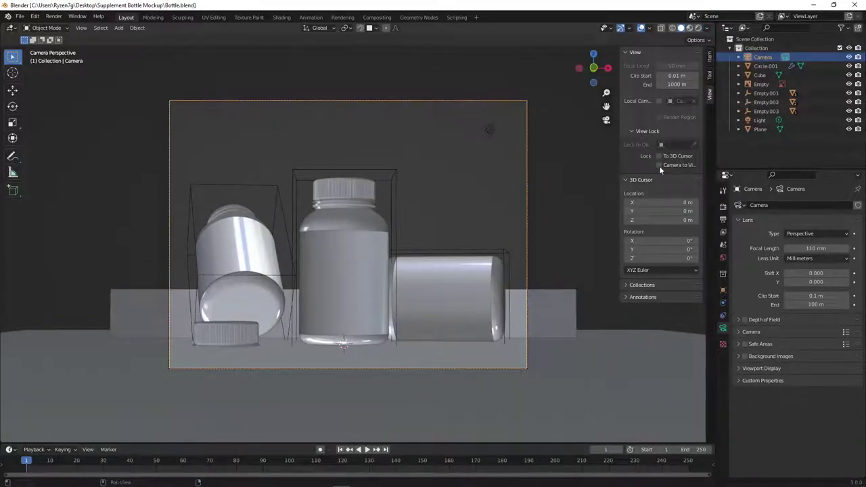
pyautogui.click(659, 165)
pyautogui.press('g')
pyautogui.press('z')
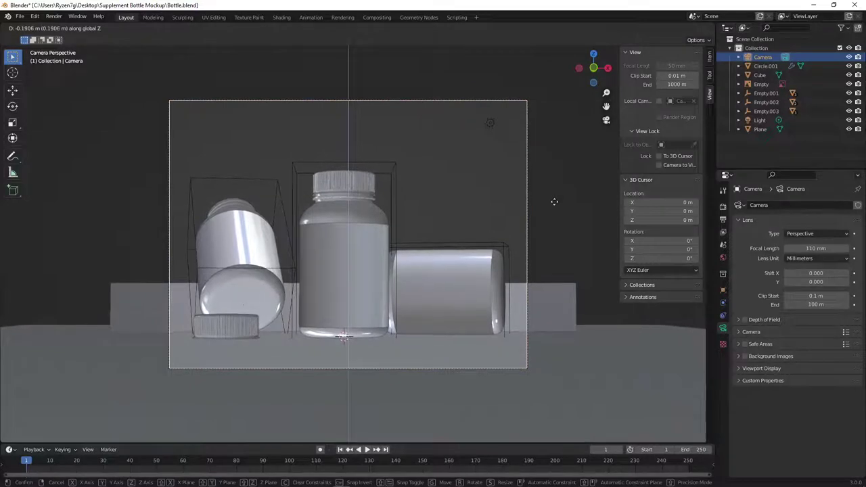
pyautogui.click(557, 203)
pyautogui.press('n')
# Step: Delete the Bottle.jpg reference image empty and return to the camera view
pyautogui.moveTo(570, 201)
pyautogui.mouseDown(button='middle')
pyautogui.moveTo(532, 257)
pyautogui.moveTo(399, 251)
pyautogui.moveTo(516, 373)
pyautogui.moveTo(281, 290)
pyautogui.mouseUp(button='middle')
pyautogui.click(277, 291)
pyautogui.press('x')
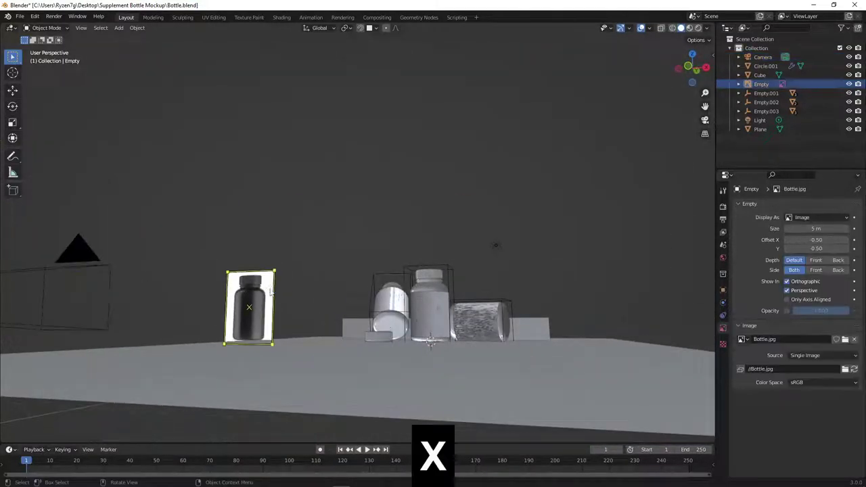
pyautogui.click(270, 292)
pyautogui.press('KP_1')
pyautogui.scroll(2, 508, 383)
pyautogui.keyDown('shift'); pyautogui.moveTo(509, 383); pyautogui.dragTo(442, 295, button='middle'); pyautogui.keyUp('shift')
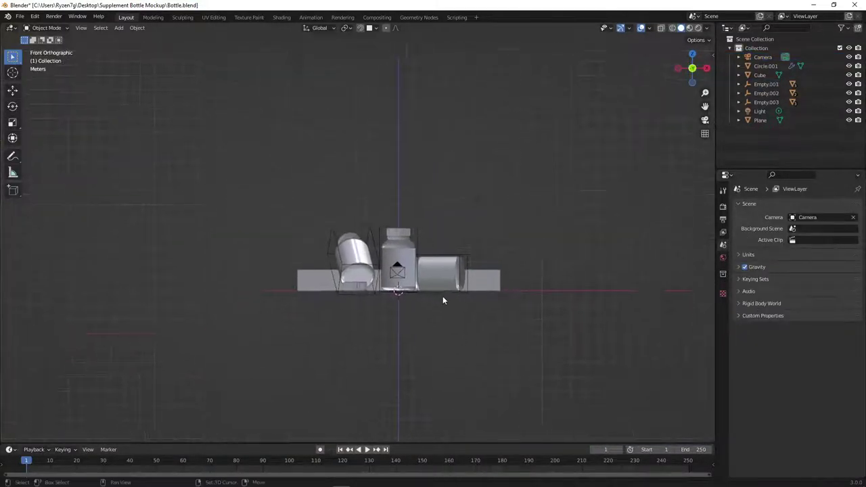
pyautogui.scroll(3, 408, 282)
pyautogui.press('KP_0')
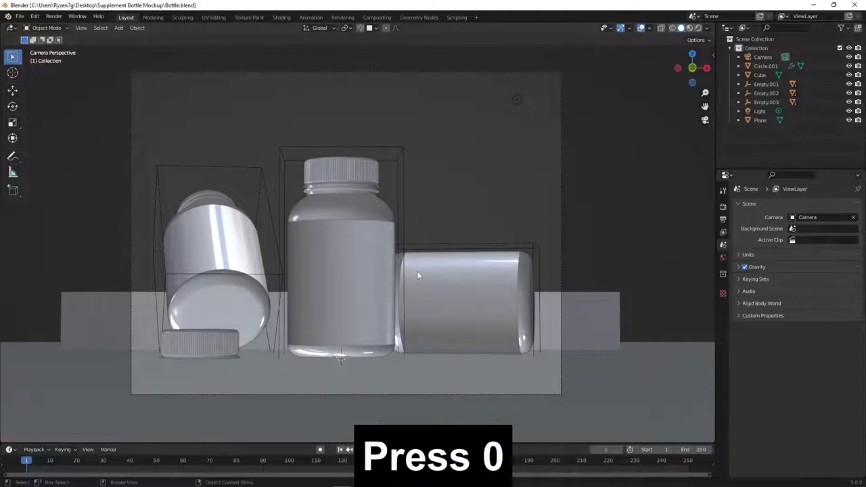